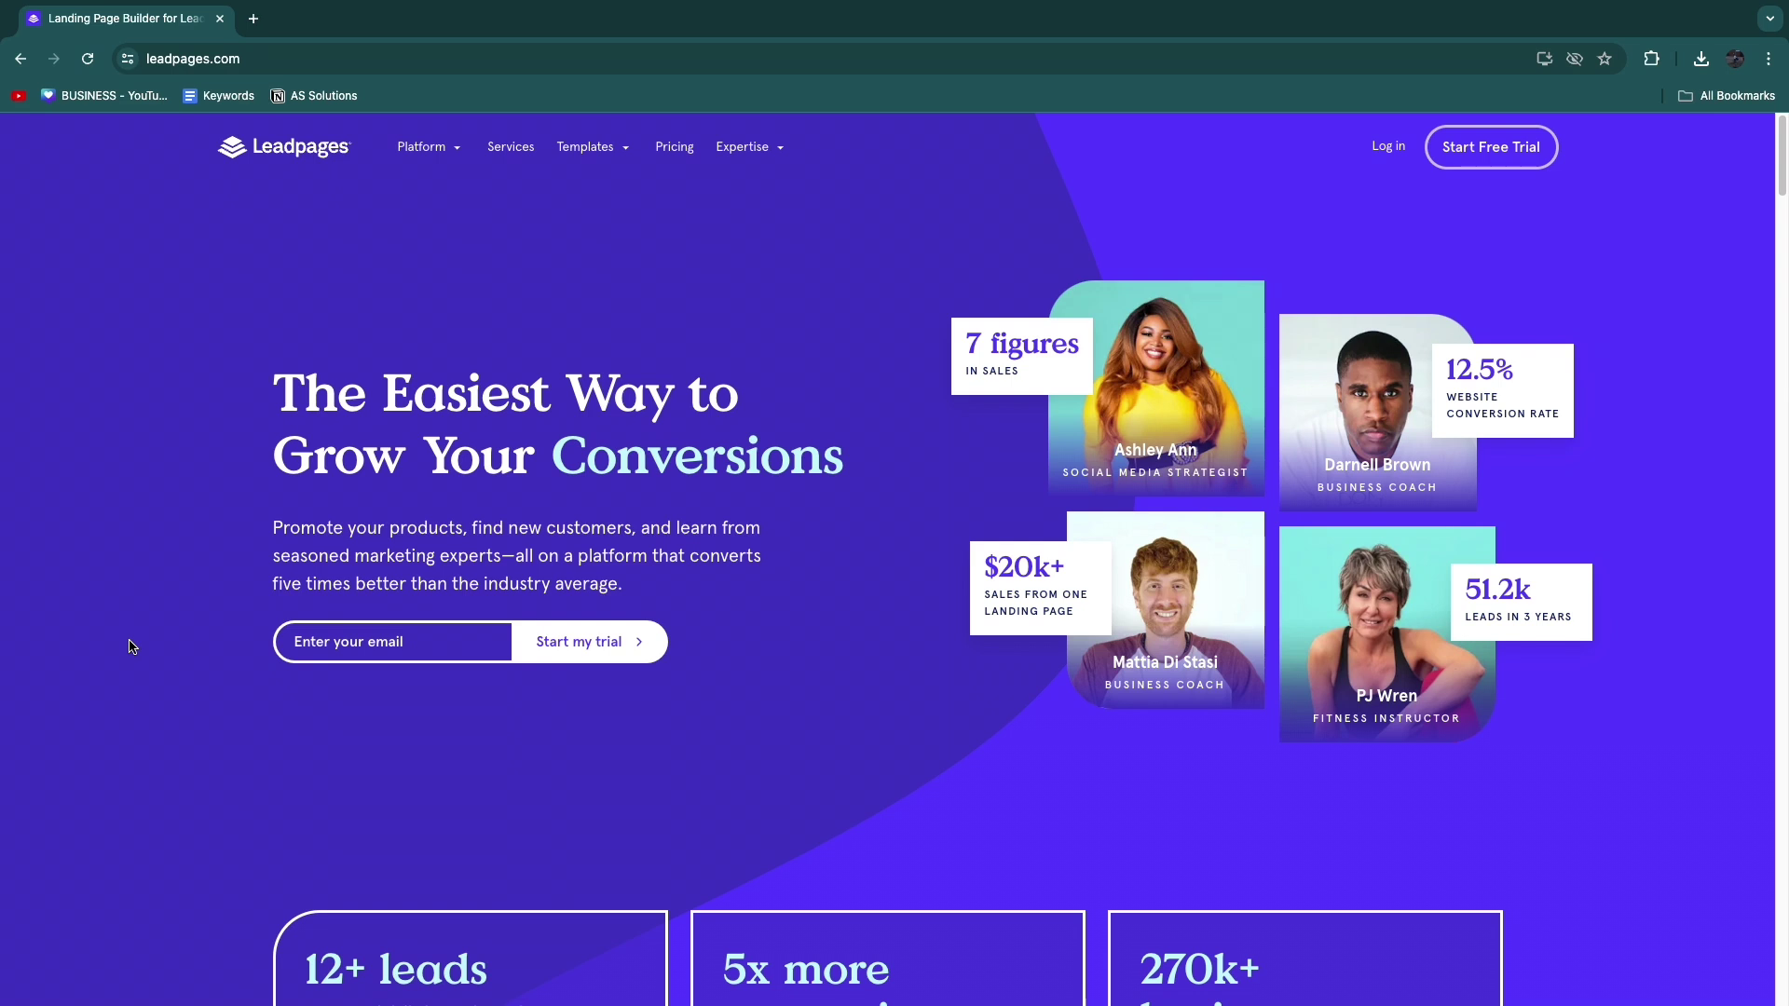
Step: Review the page's statistics: 12+ leads, 5x more conversions, and 270k+ businesses
{"action": "scroll", "coordinate": [129, 646], "scroll_direction": "down", "scroll_amount": 1}
{"action": "scroll", "coordinate": [128, 646], "scroll_direction": "up", "scroll_amount": 1}
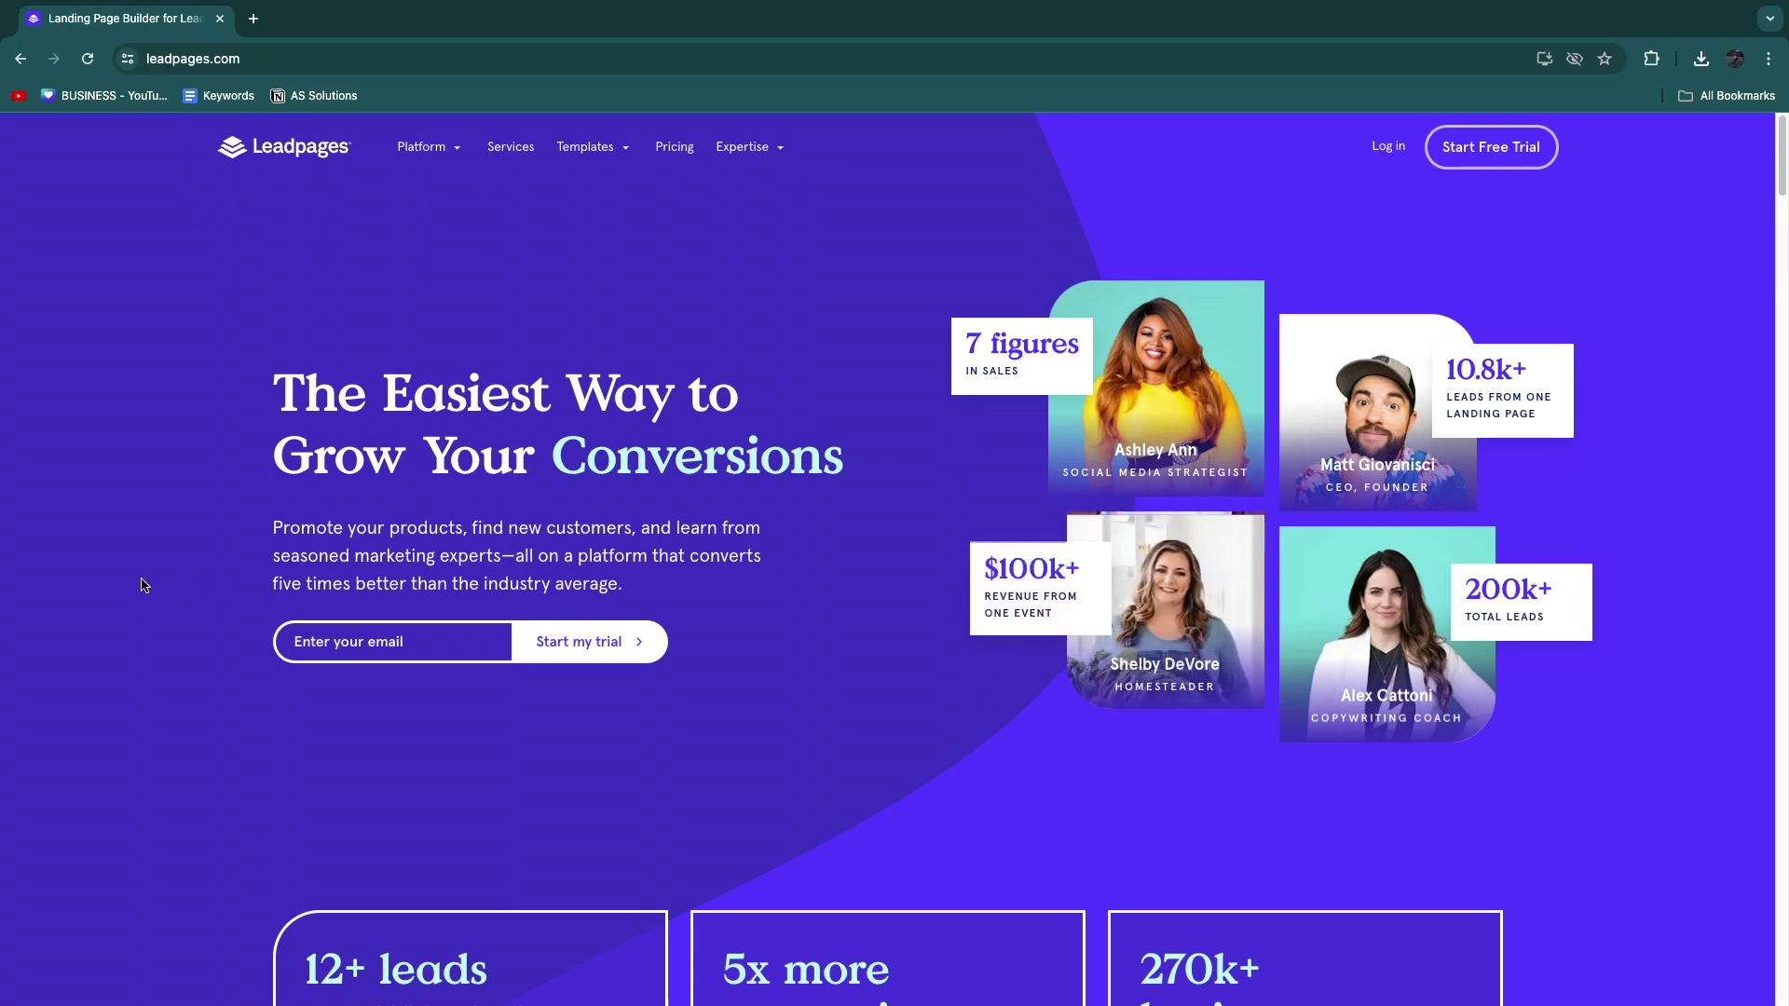
{"action": "scroll", "coordinate": [154, 563], "scroll_direction": "down", "scroll_amount": 5}
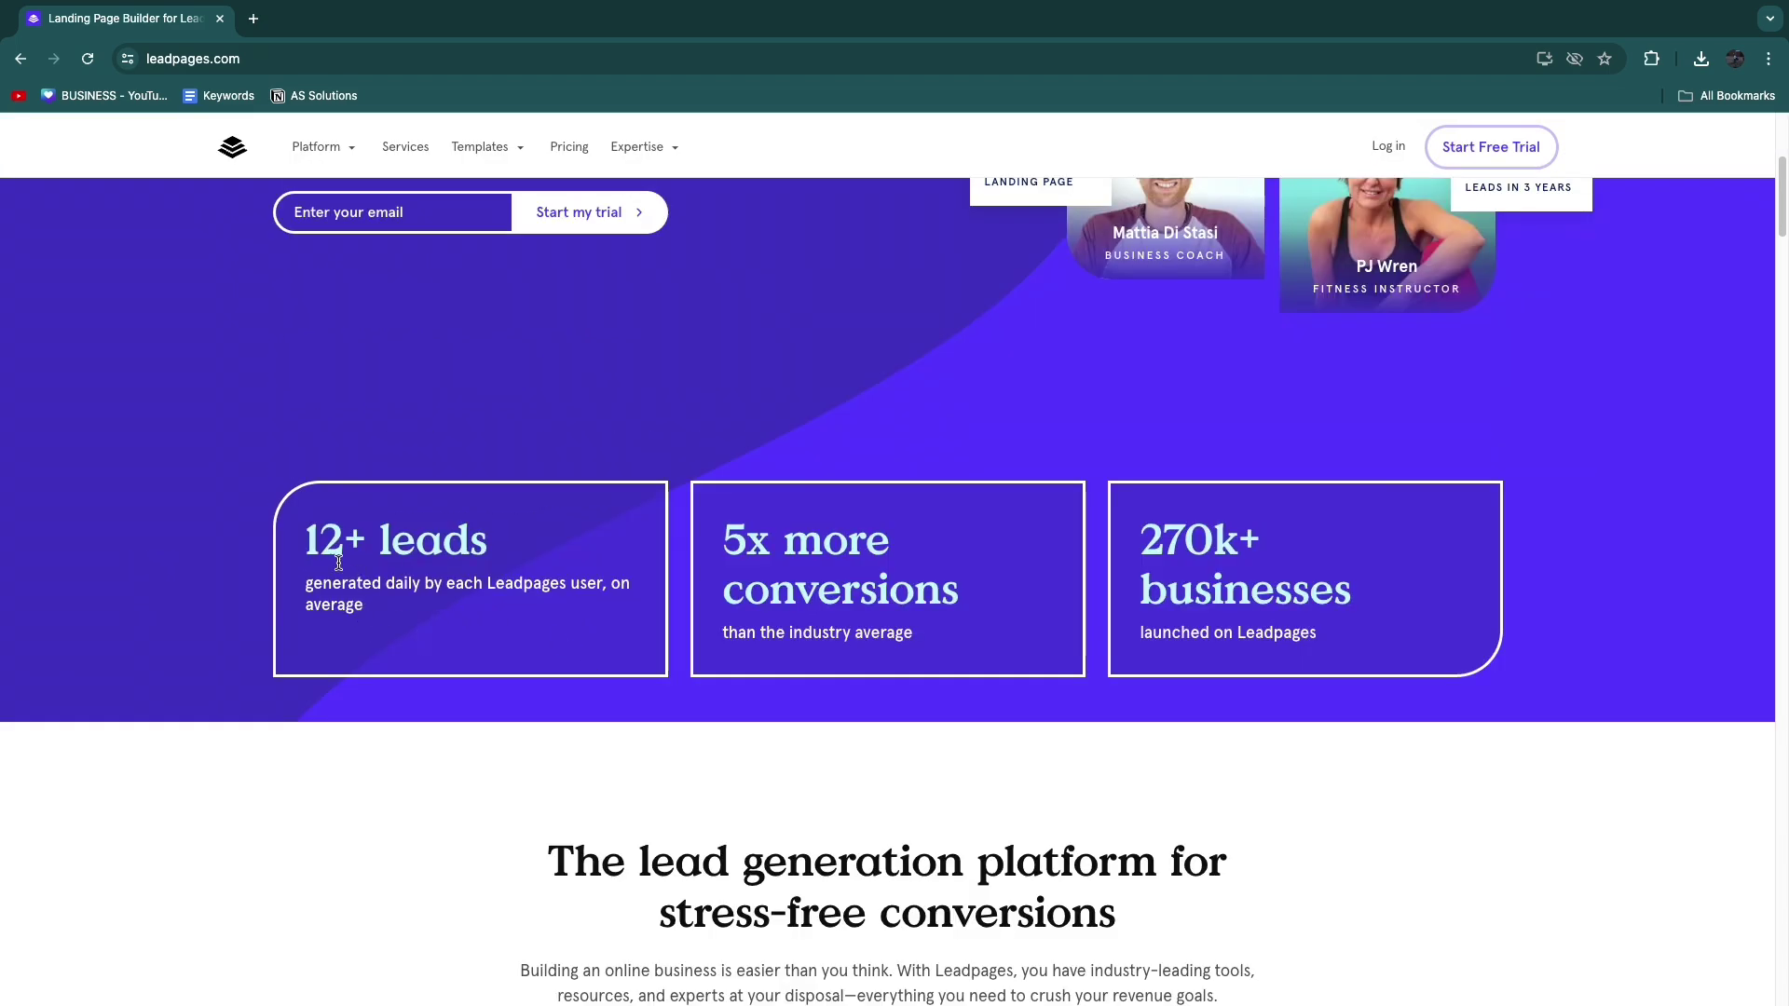
{"action": "left_click_drag", "start_coordinate": [338, 562], "coordinate": [598, 587]}
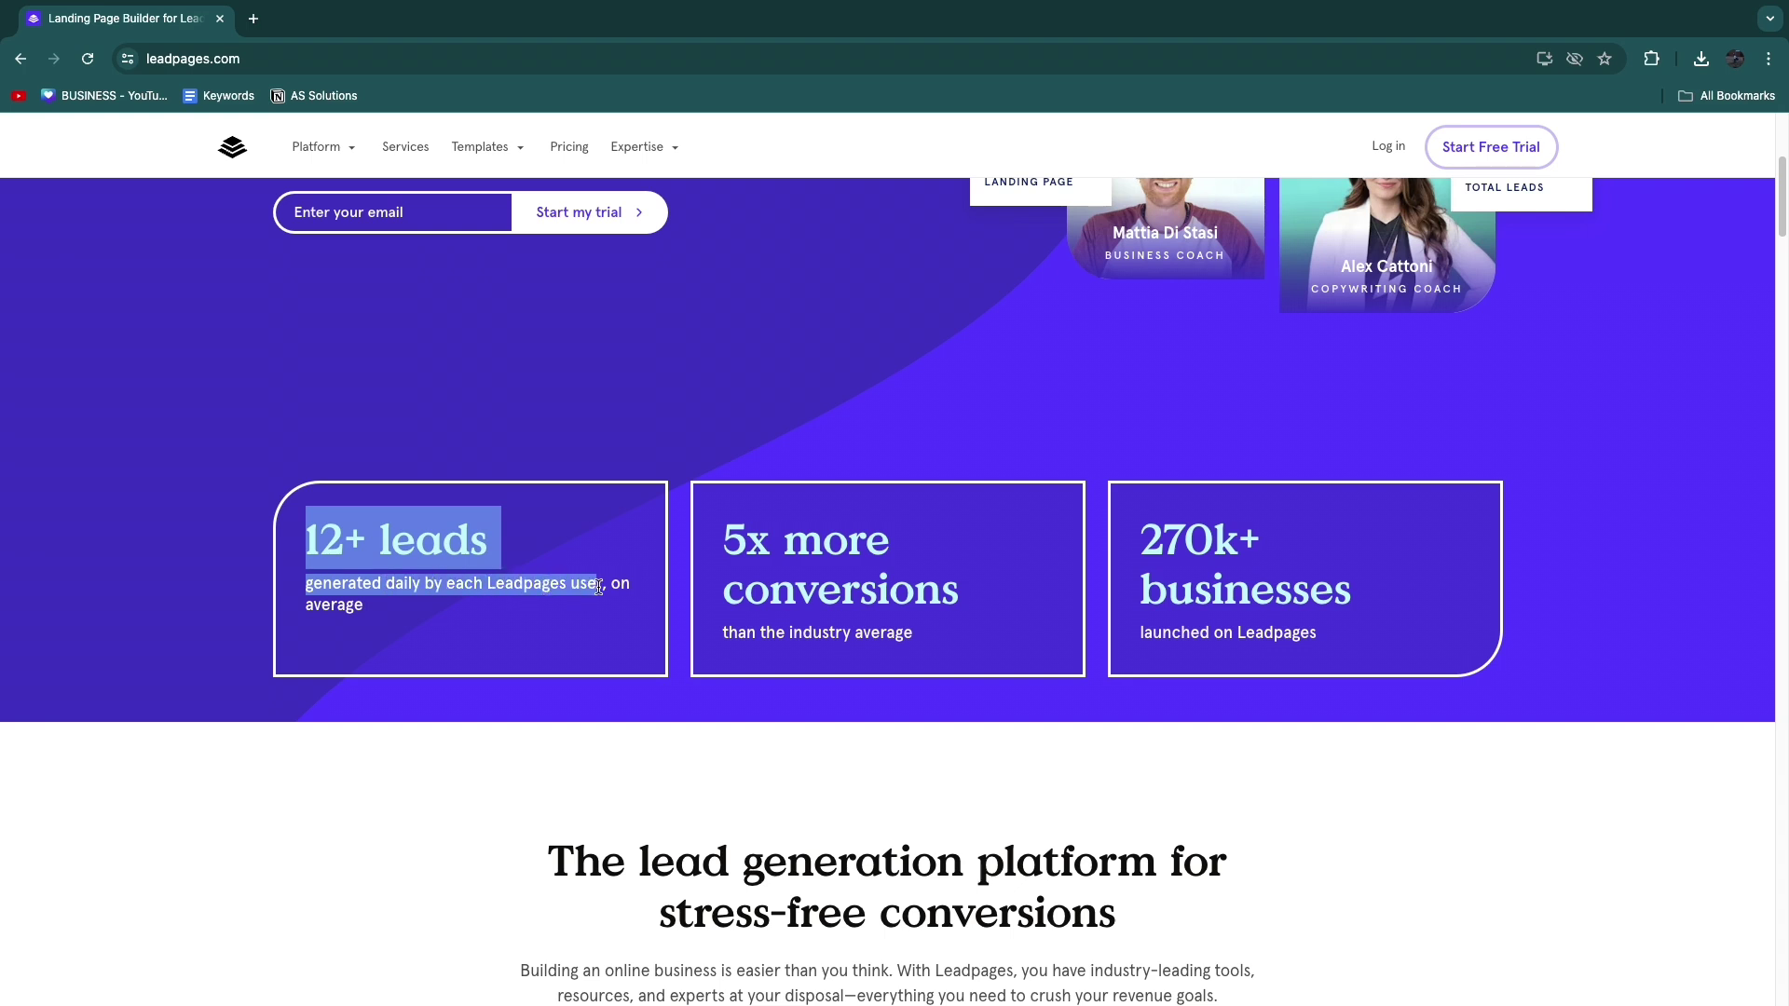
{"action": "left_click", "coordinate": [587, 558]}
{"action": "left_click_drag", "start_coordinate": [746, 540], "coordinate": [993, 601]}
{"action": "left_click", "coordinate": [1020, 598]}
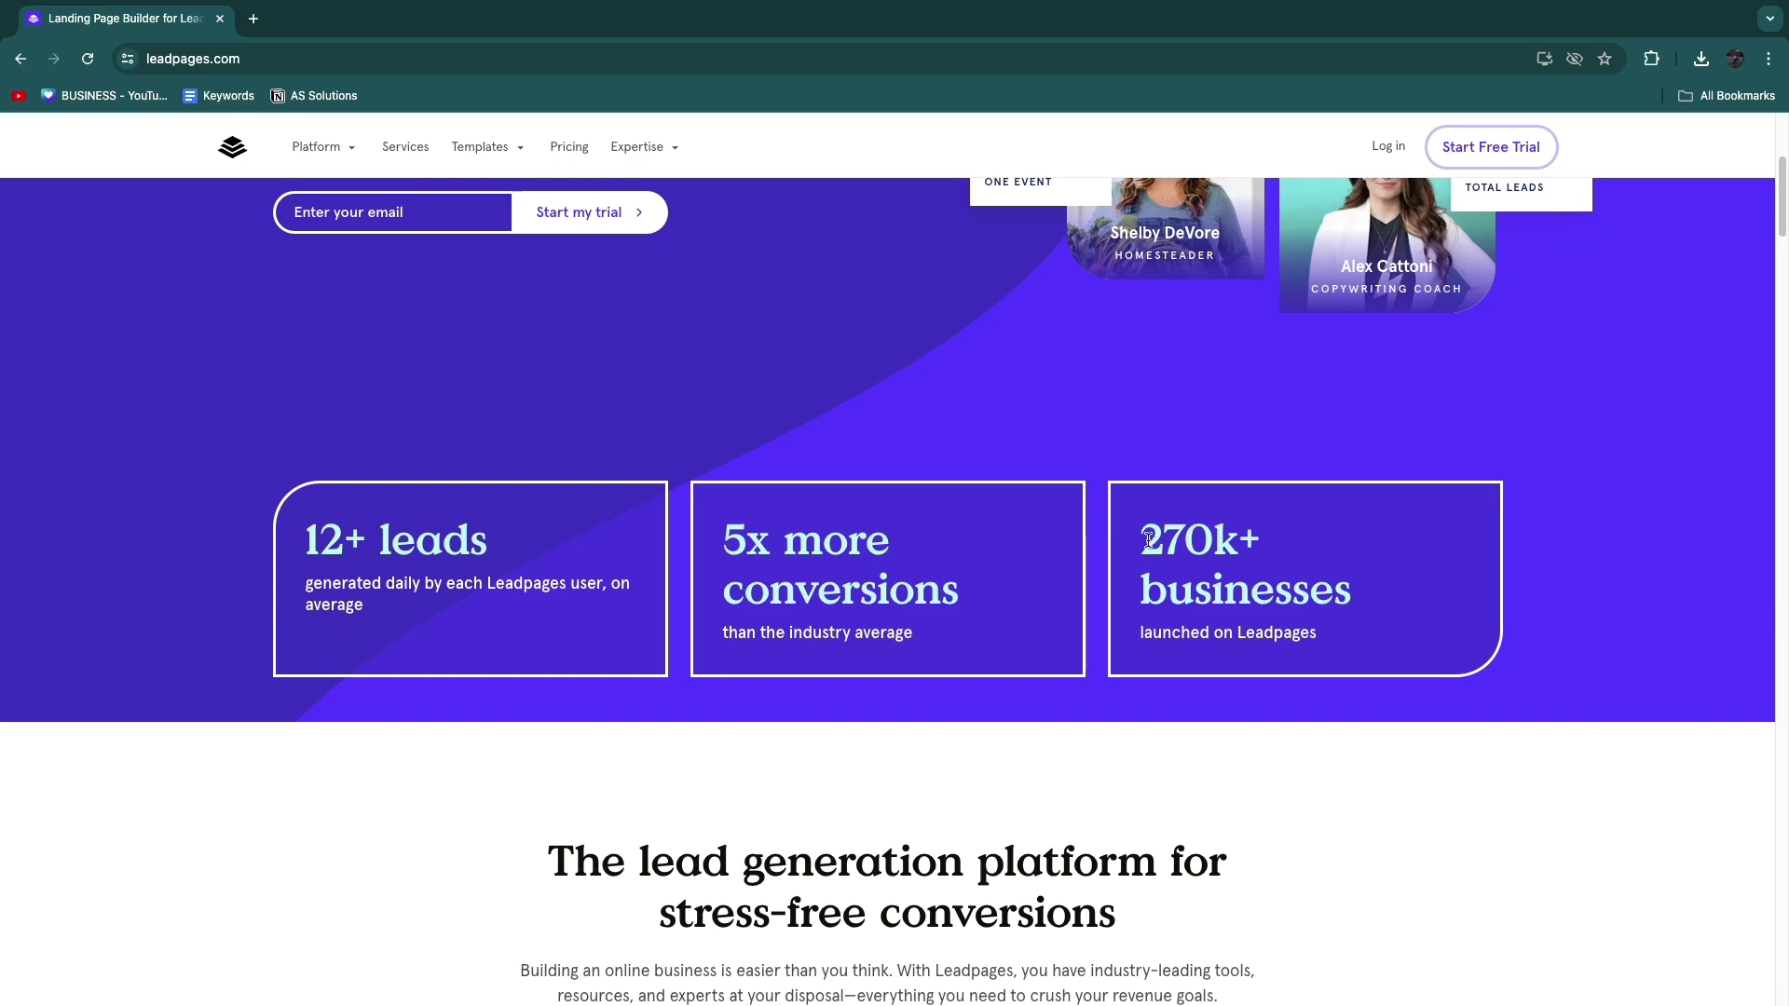
{"action": "left_click_drag", "start_coordinate": [1149, 540], "coordinate": [1371, 601]}
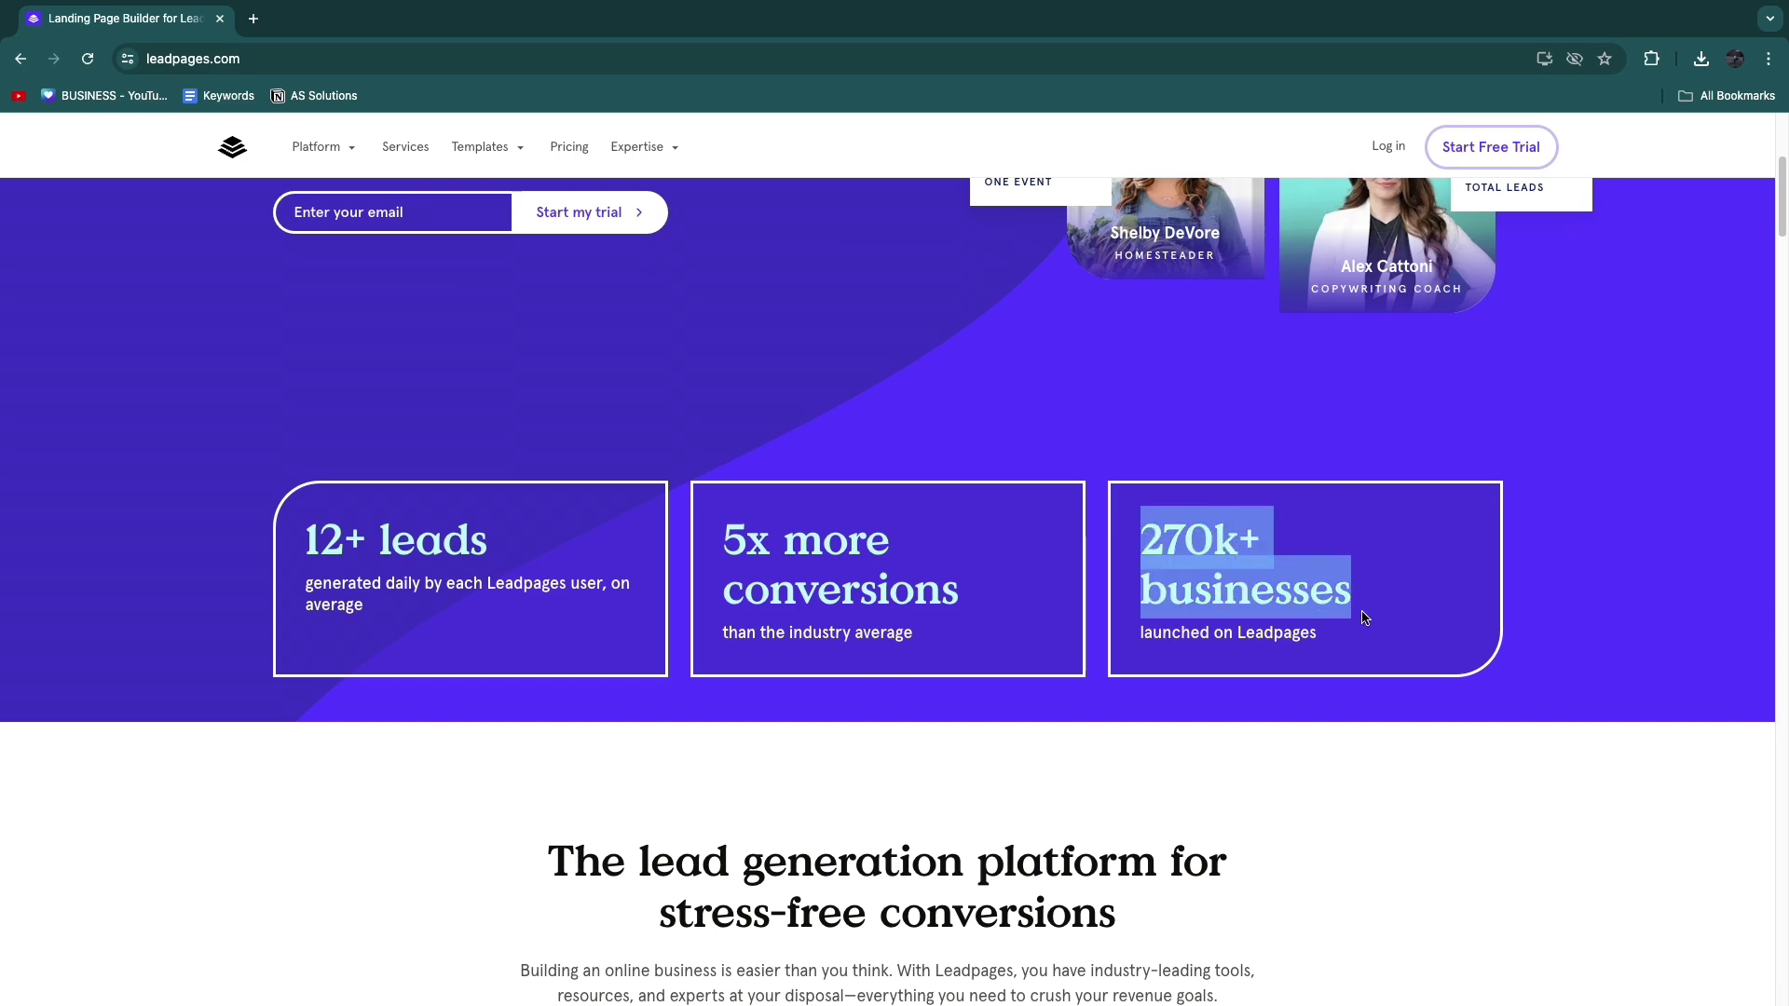
{"action": "left_click", "coordinate": [1340, 638]}
{"action": "scroll", "coordinate": [1039, 659], "scroll_direction": "down", "scroll_amount": 8}
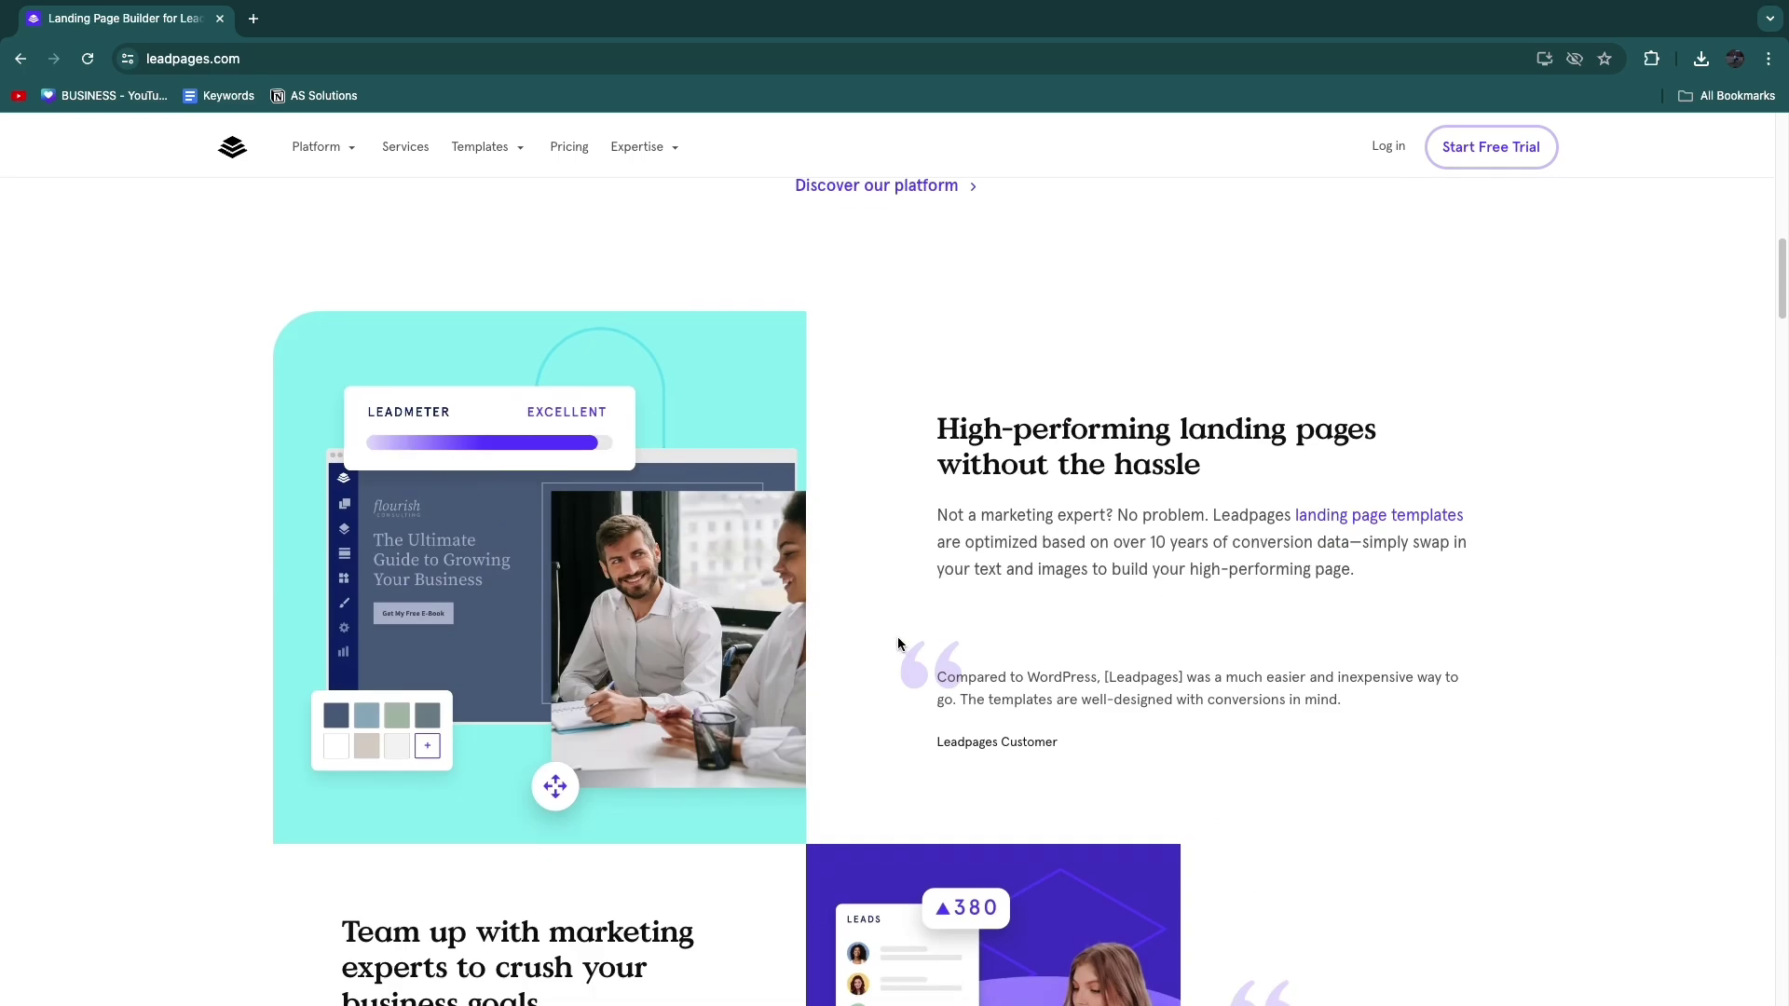
{"action": "scroll", "coordinate": [593, 585], "scroll_direction": "up", "scroll_amount": 10}
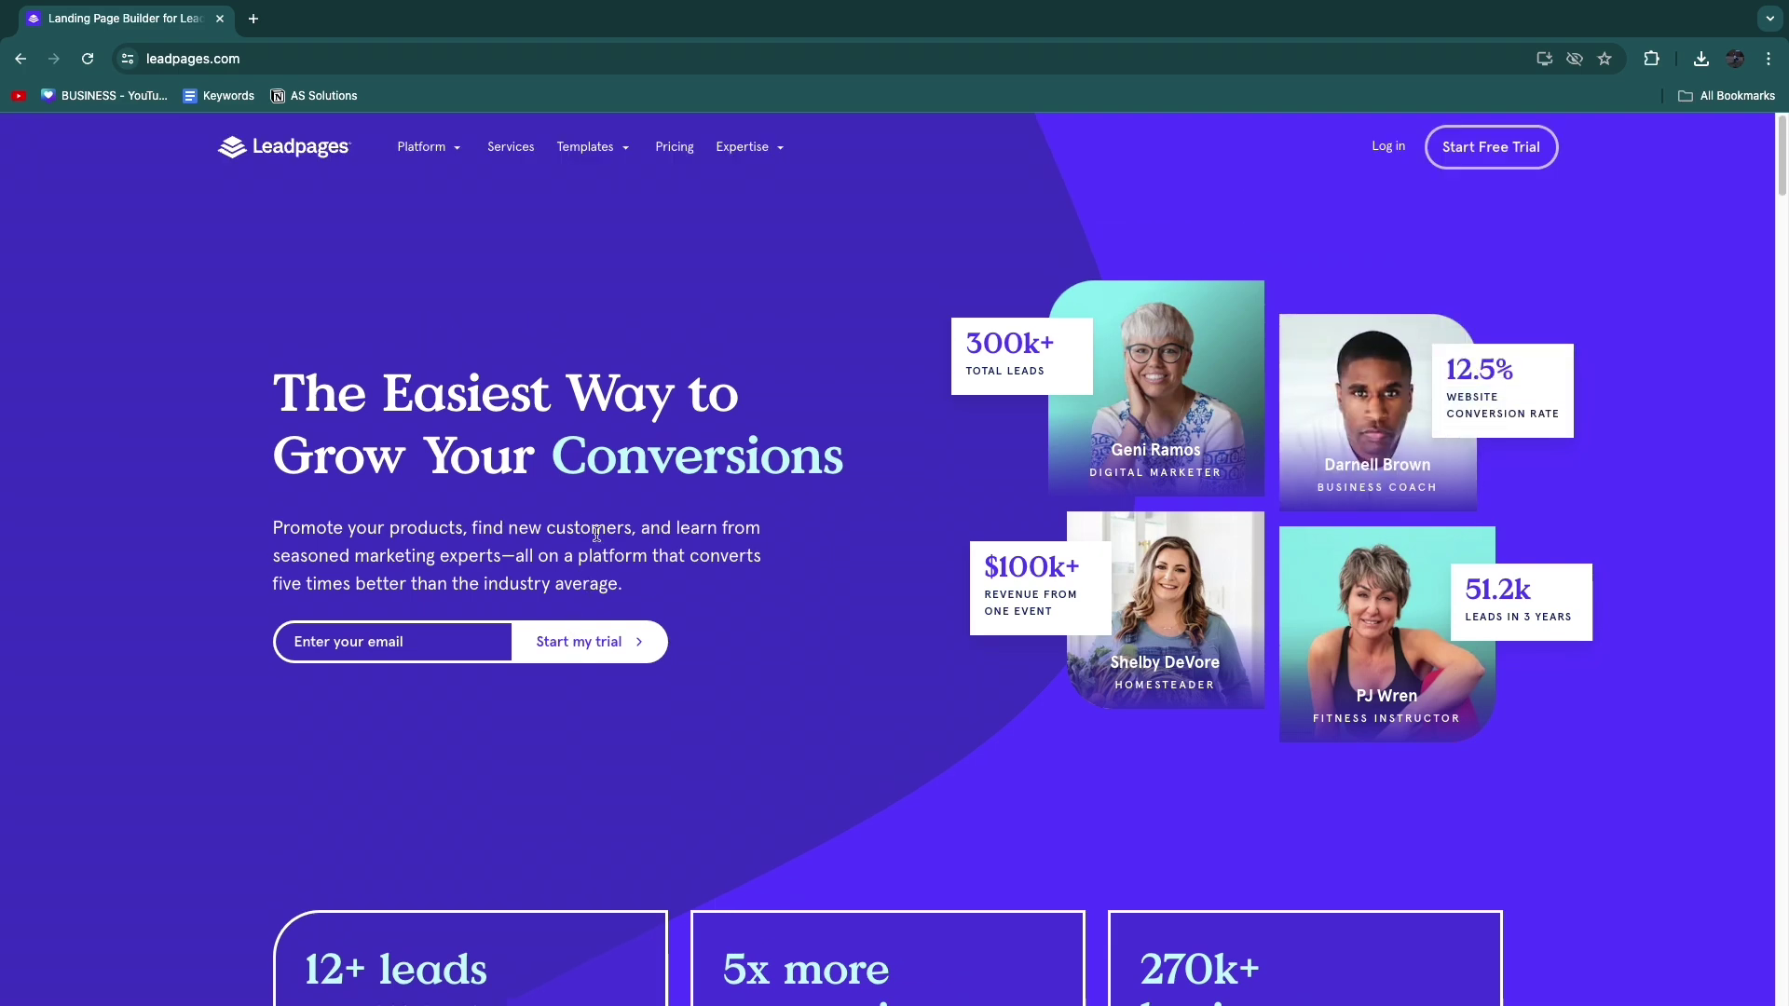
{"action": "scroll", "coordinate": [423, 568], "scroll_direction": "down", "scroll_amount": 7}
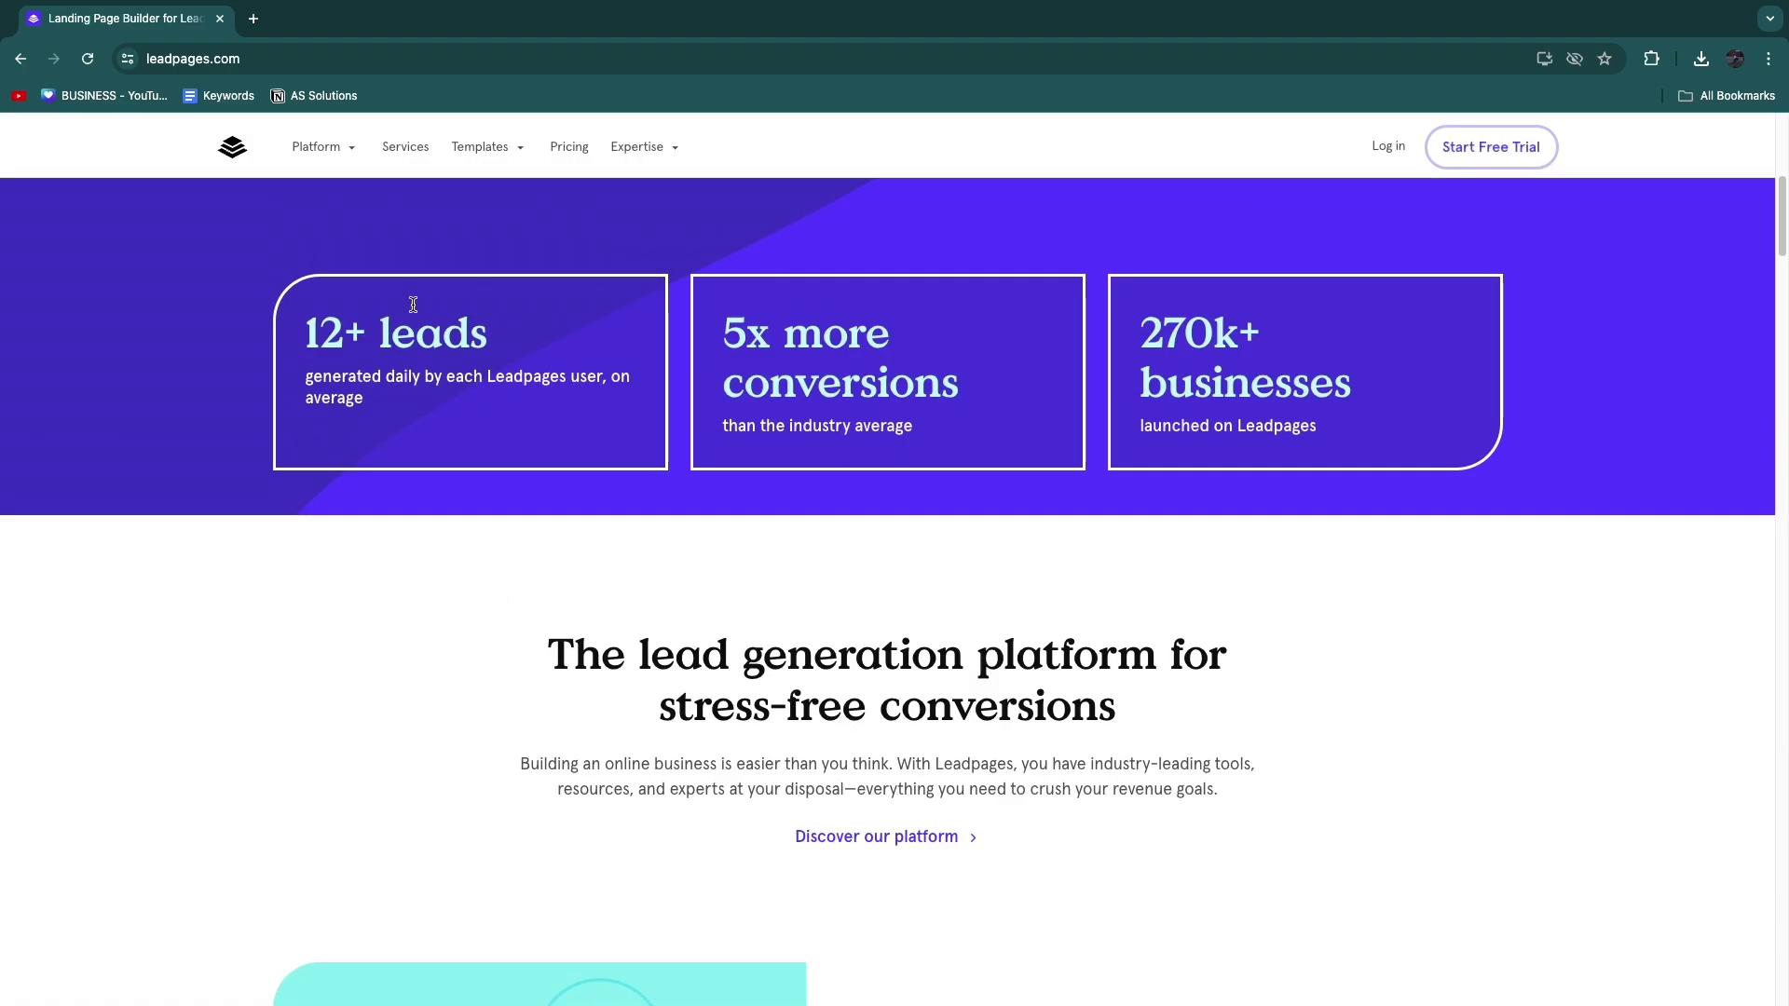
{"action": "left_click_drag", "start_coordinate": [317, 337], "coordinate": [481, 346]}
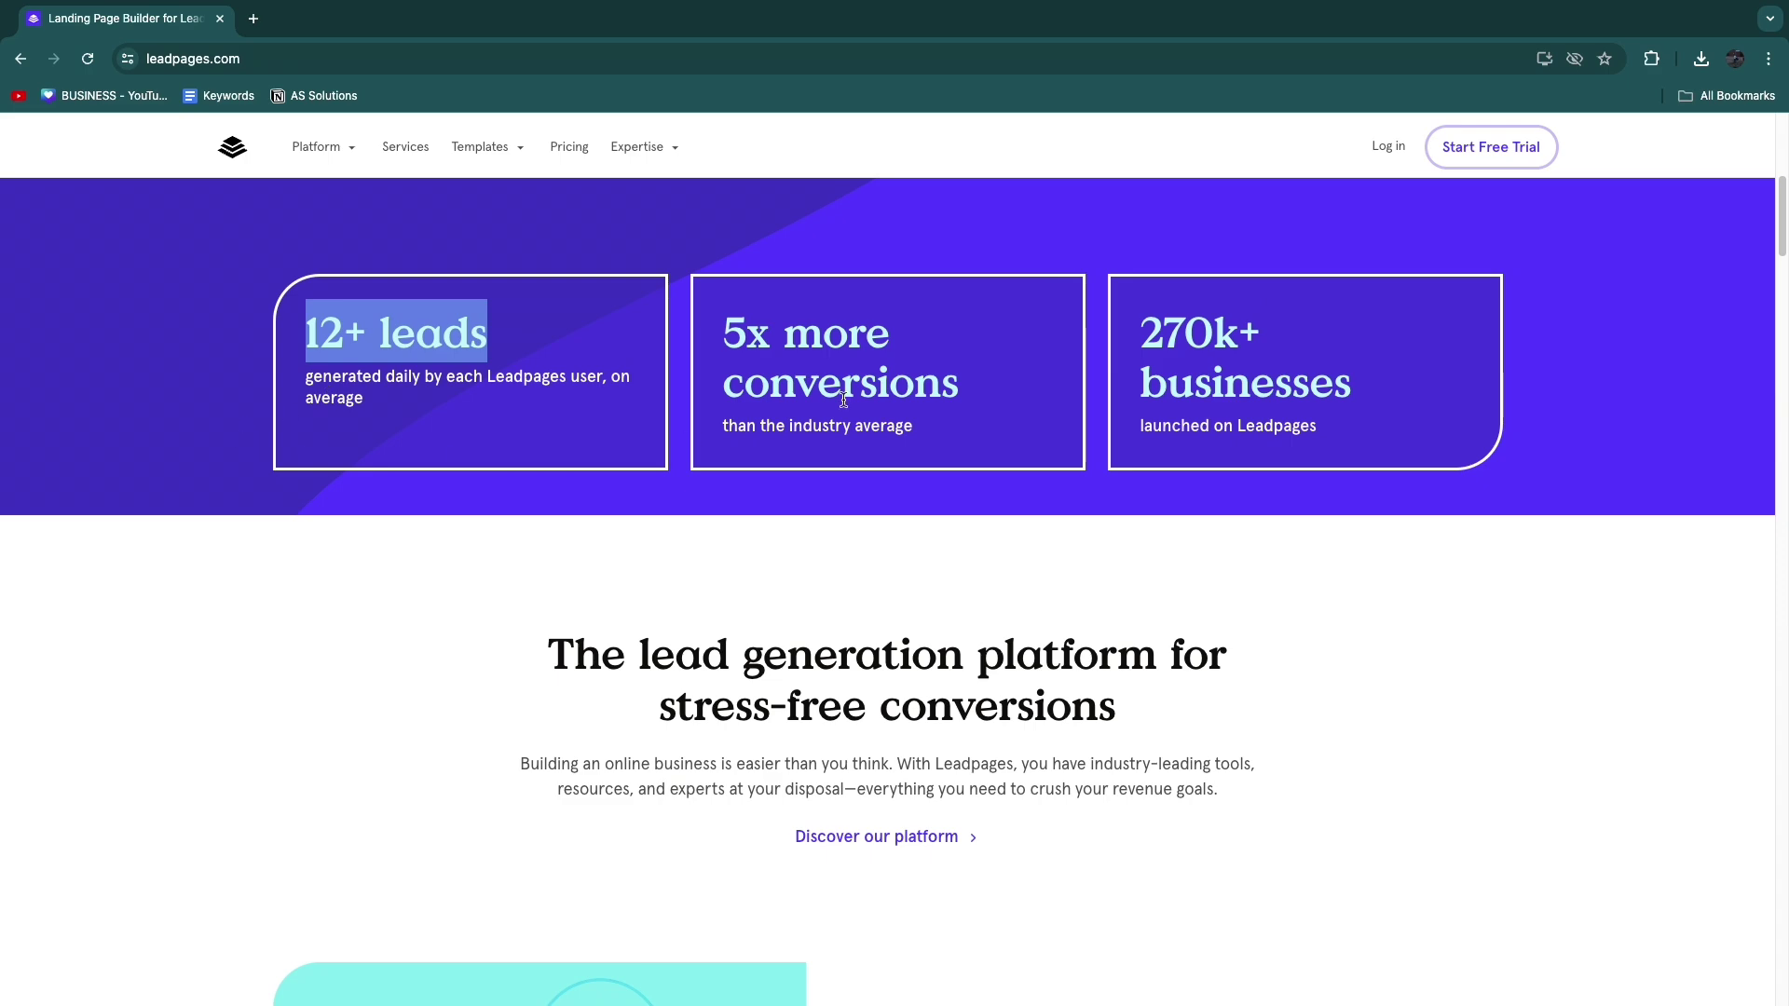
{"action": "left_click_drag", "start_coordinate": [724, 333], "coordinate": [981, 380]}
{"action": "left_click", "coordinate": [981, 380]}
{"action": "scroll", "coordinate": [978, 382], "scroll_direction": "up", "scroll_amount": 7}
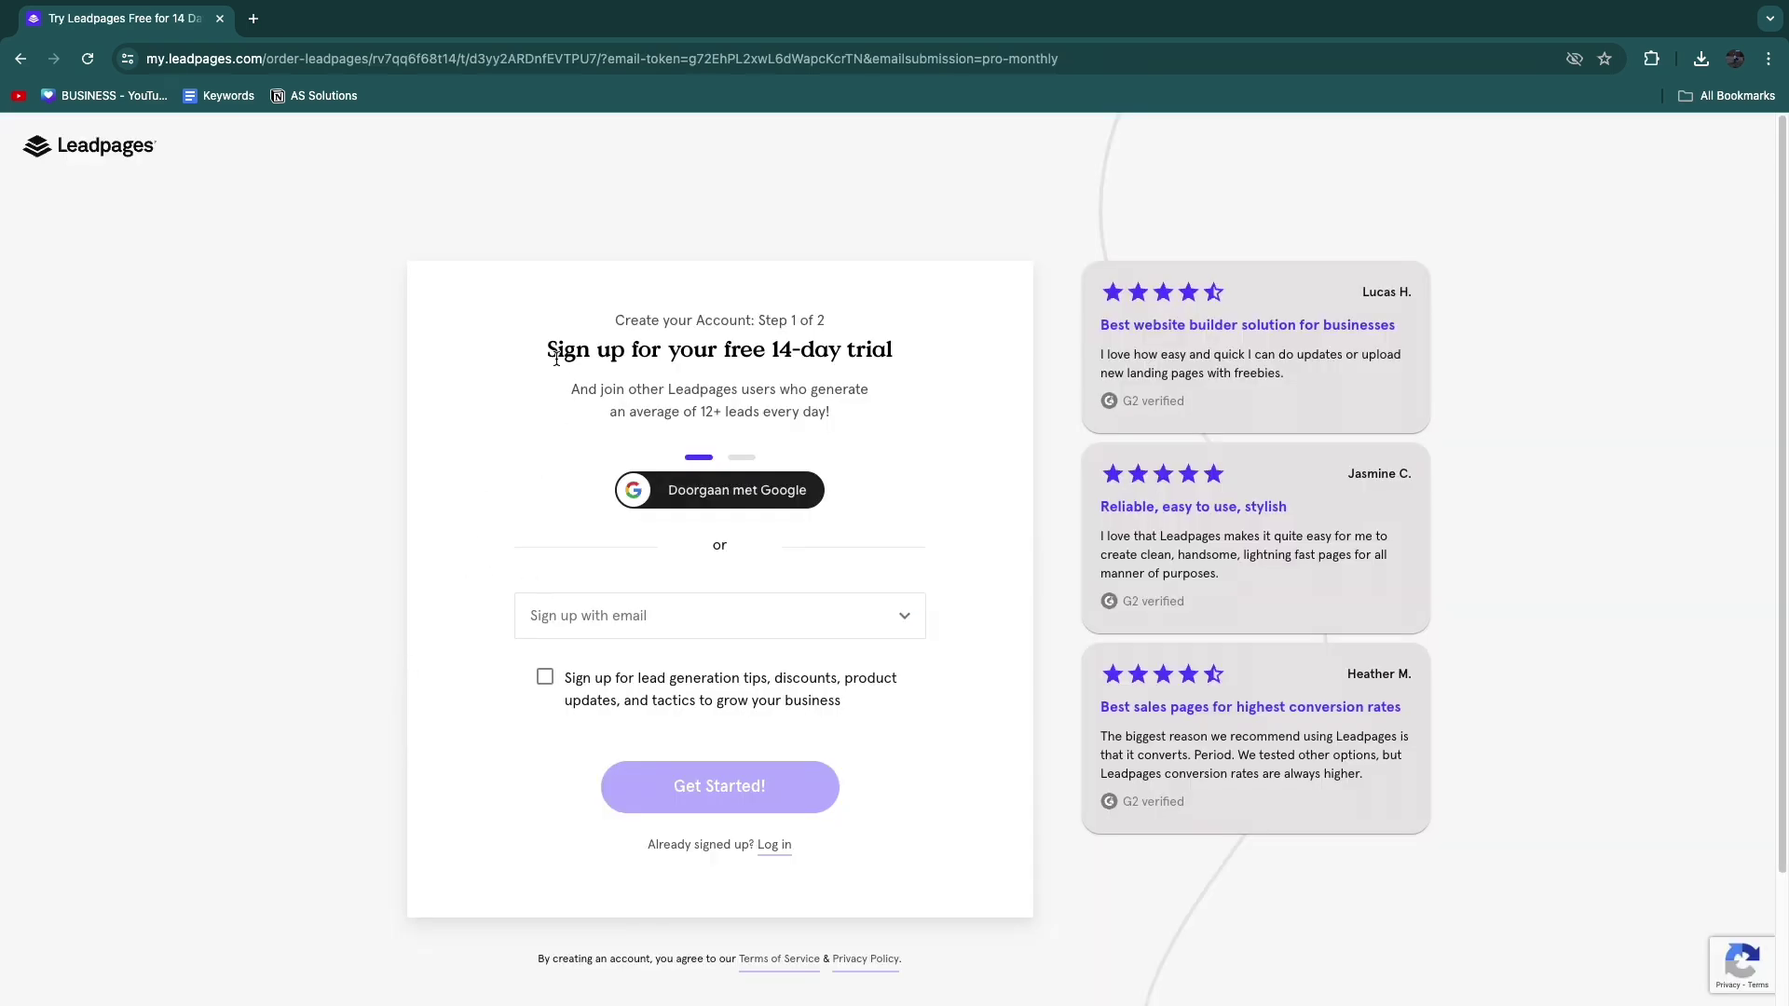
Step: Sign up for the free 14-day trial with Google, reaching the Pay monthly payment step
{"action": "left_click_drag", "start_coordinate": [548, 350], "coordinate": [910, 356]}
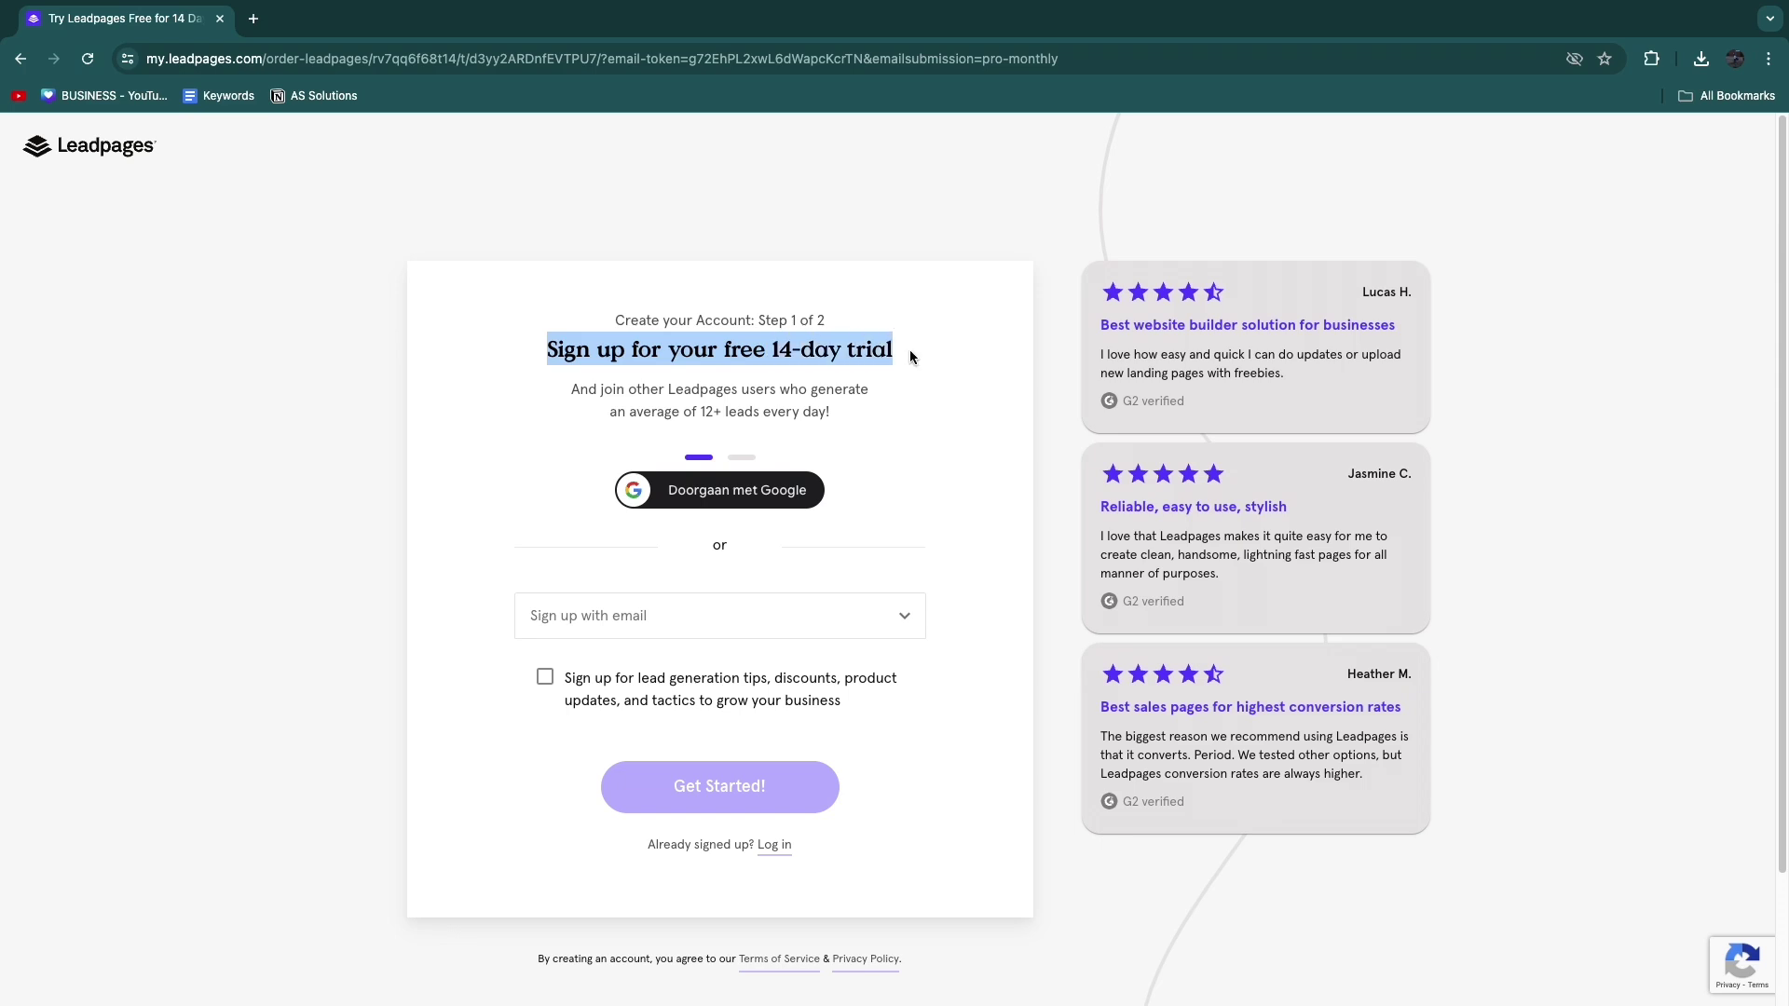
{"action": "left_click", "coordinate": [375, 387]}
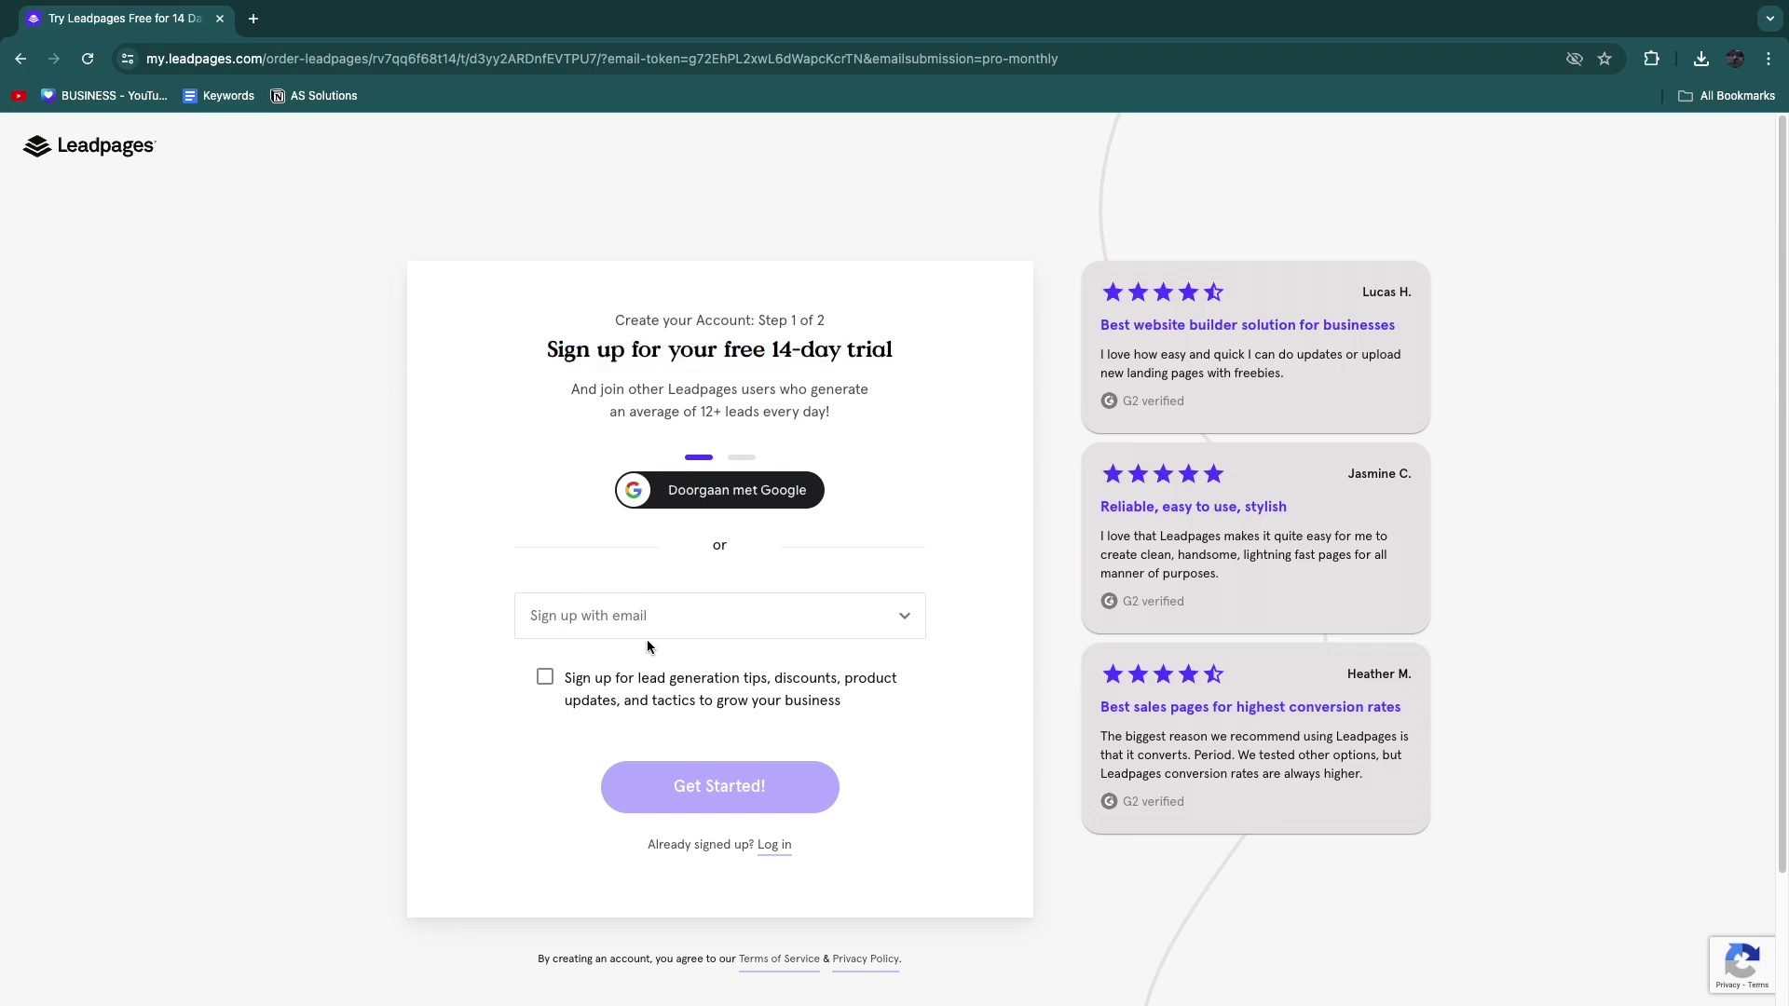
{"action": "left_click", "coordinate": [610, 623]}
{"action": "left_click", "coordinate": [597, 618]}
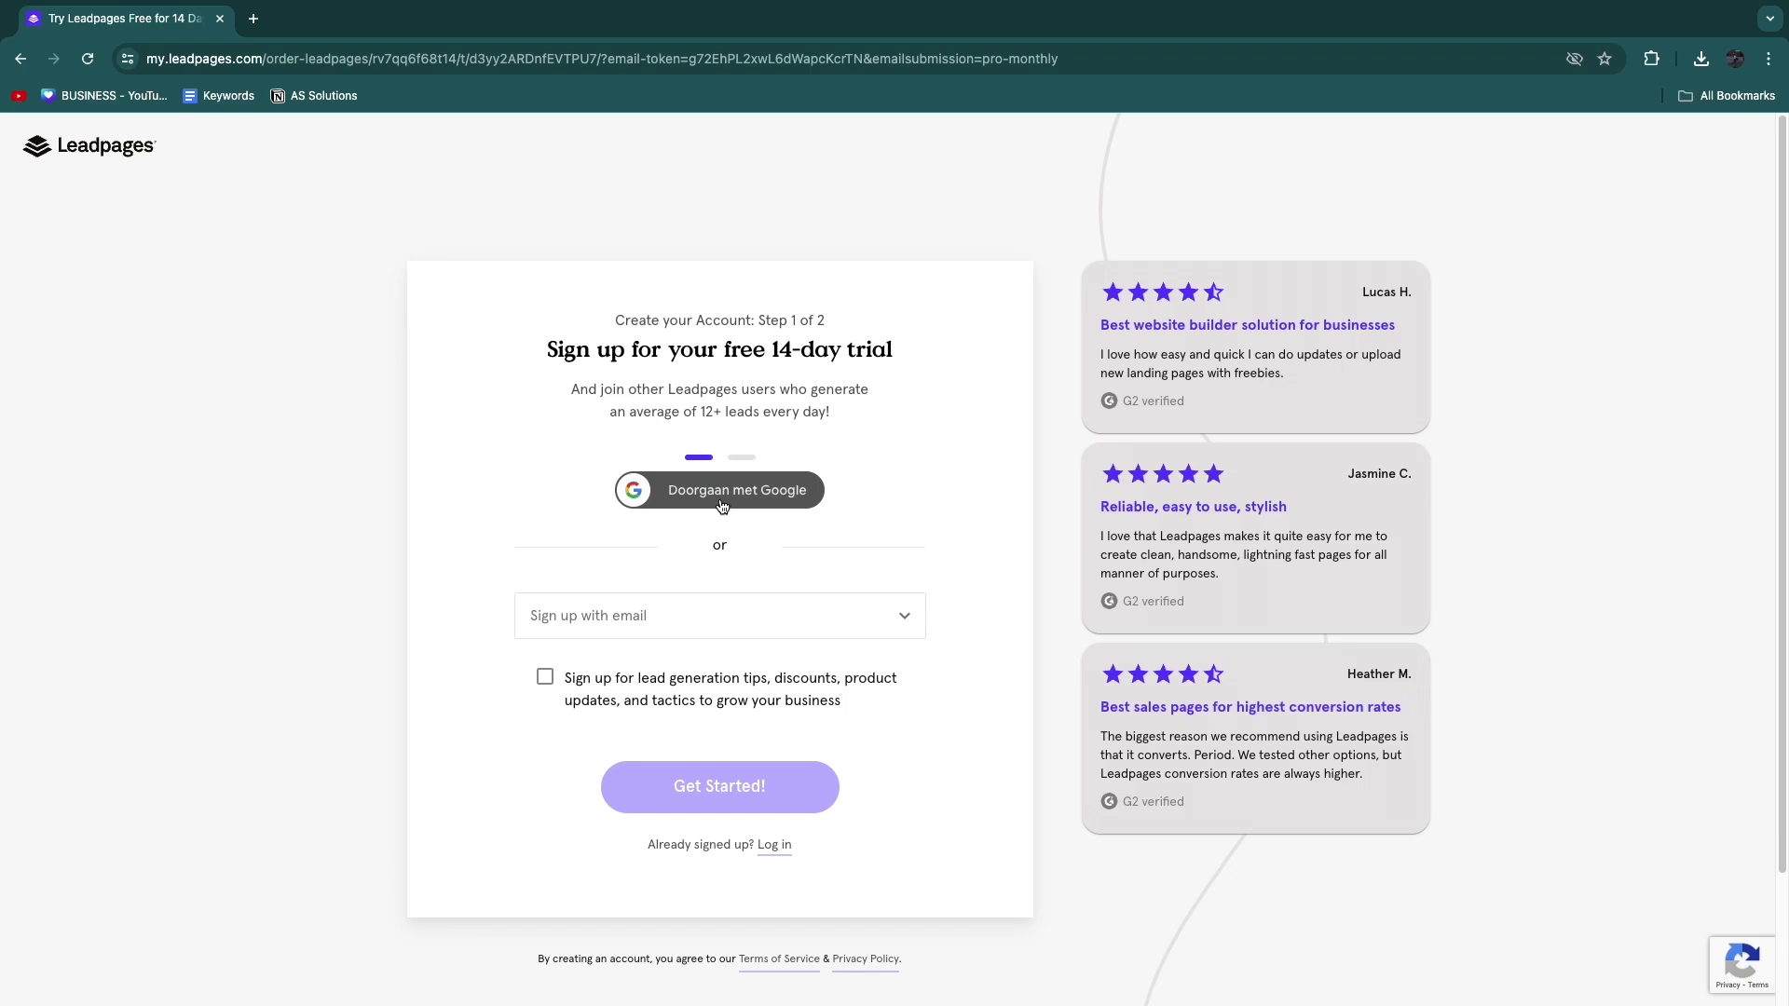
{"action": "left_click", "coordinate": [722, 504]}
{"action": "left_click_drag", "start_coordinate": [806, 427], "coordinate": [1002, 444]}
{"action": "left_click", "coordinate": [978, 376]}
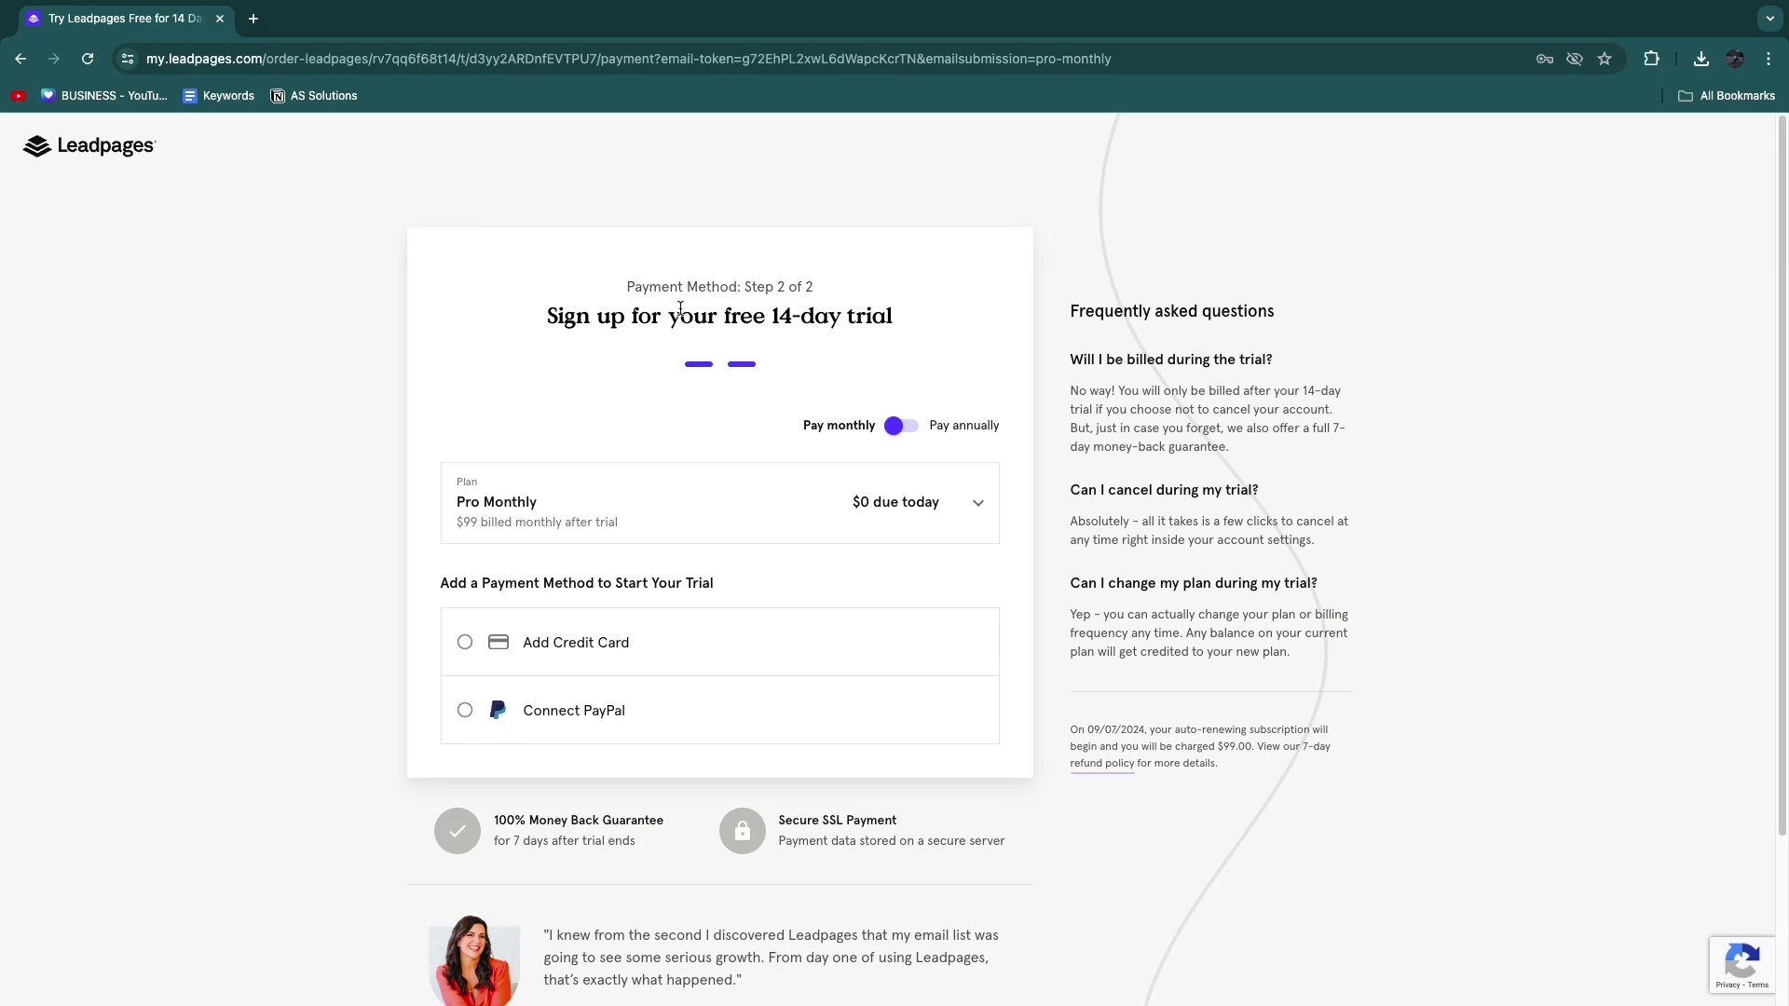
{"action": "left_click_drag", "start_coordinate": [727, 322], "coordinate": [890, 324]}
{"action": "left_click", "coordinate": [958, 377]}
{"action": "left_click", "coordinate": [615, 521]}
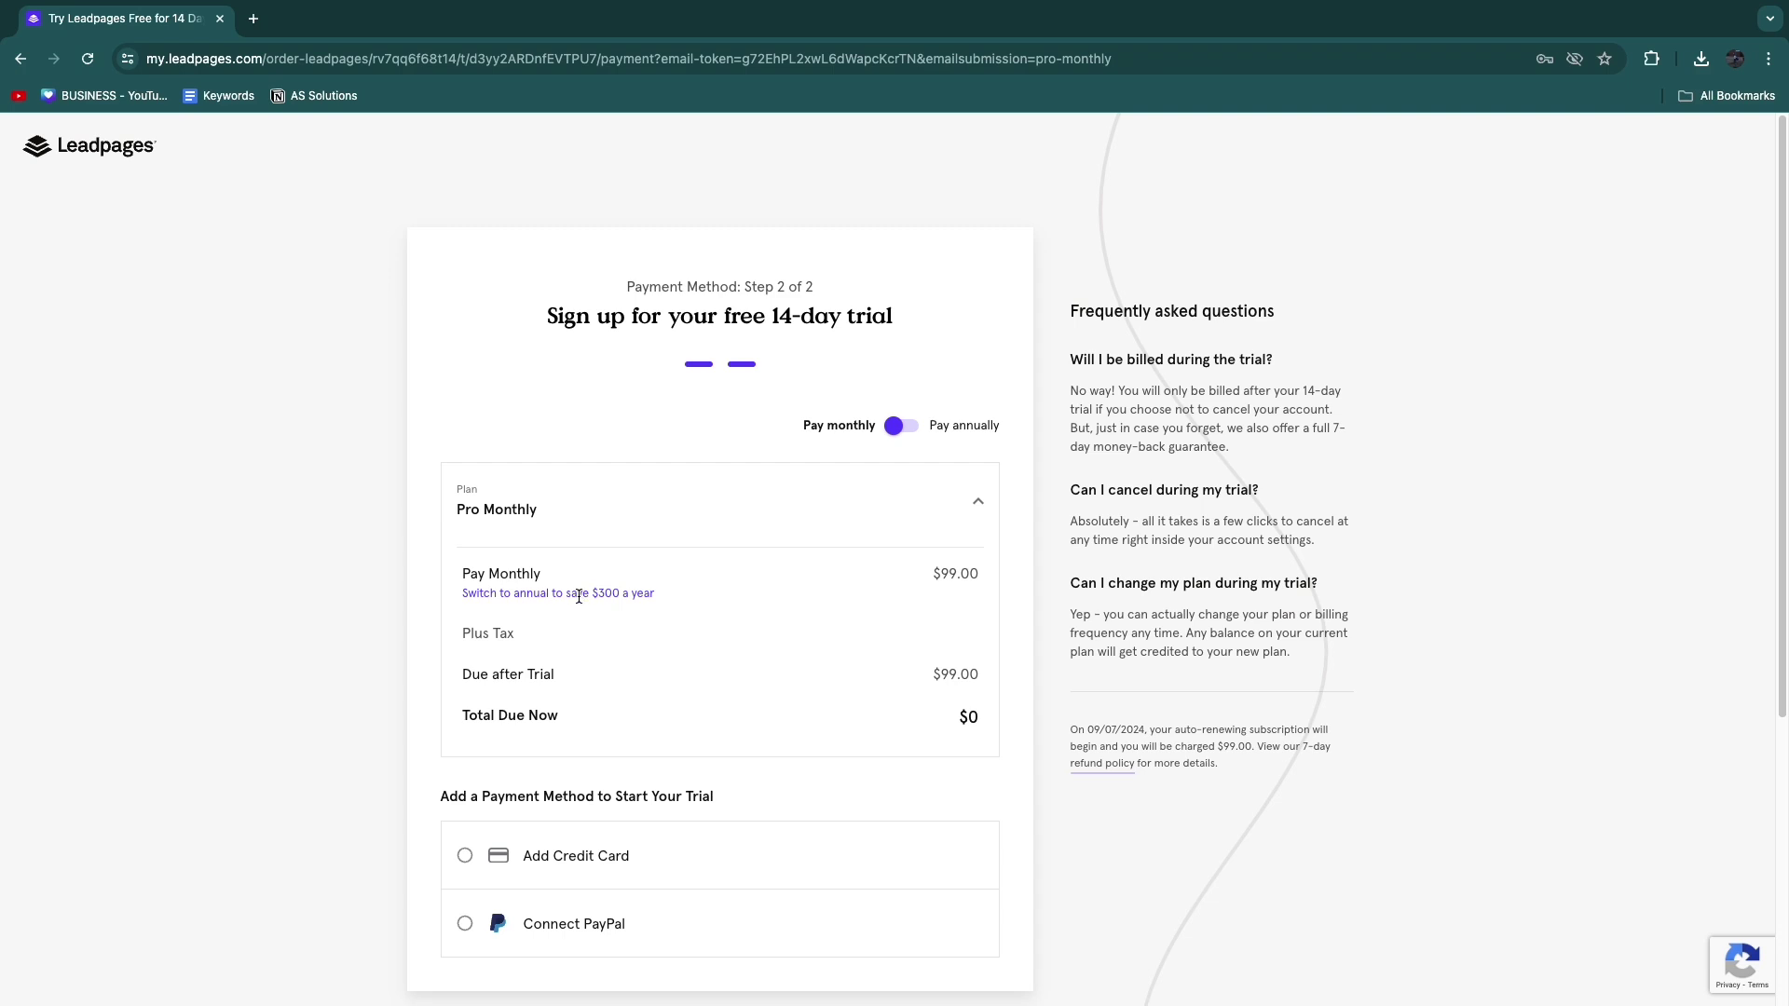
{"action": "left_click_drag", "start_coordinate": [595, 594], "coordinate": [620, 594]}
{"action": "left_click", "coordinate": [561, 536]}
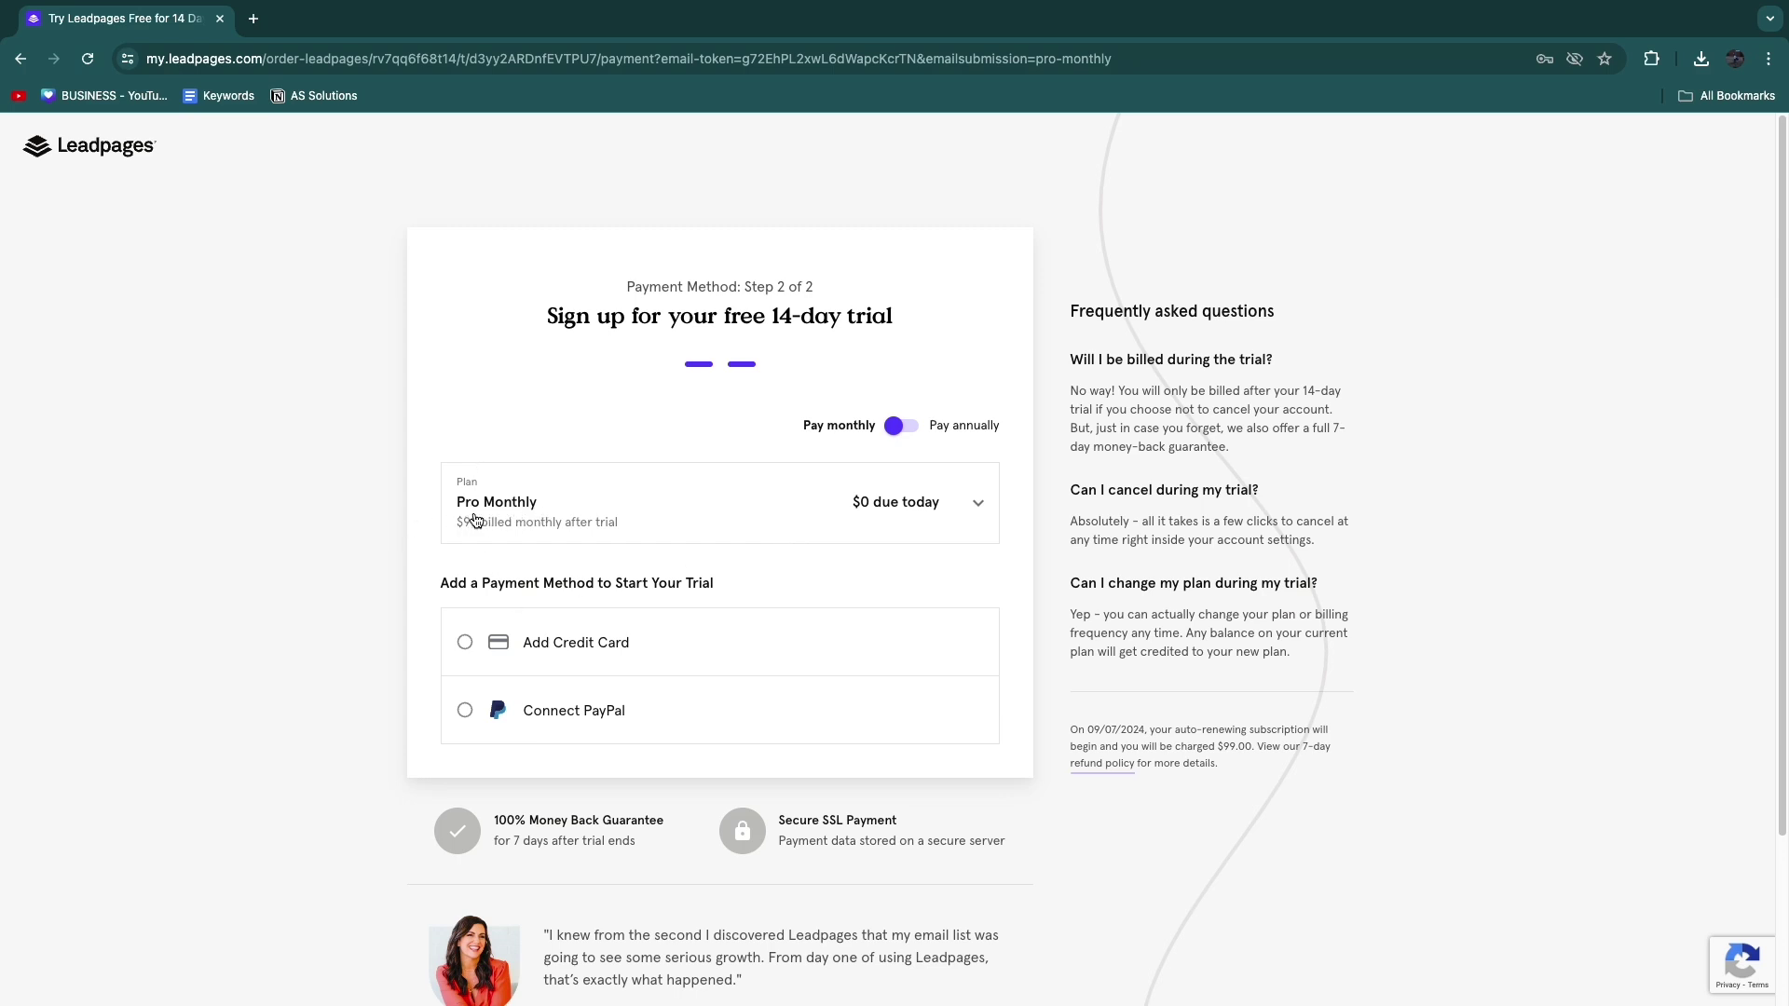
{"action": "scroll", "coordinate": [495, 577], "scroll_direction": "down", "scroll_amount": 1}
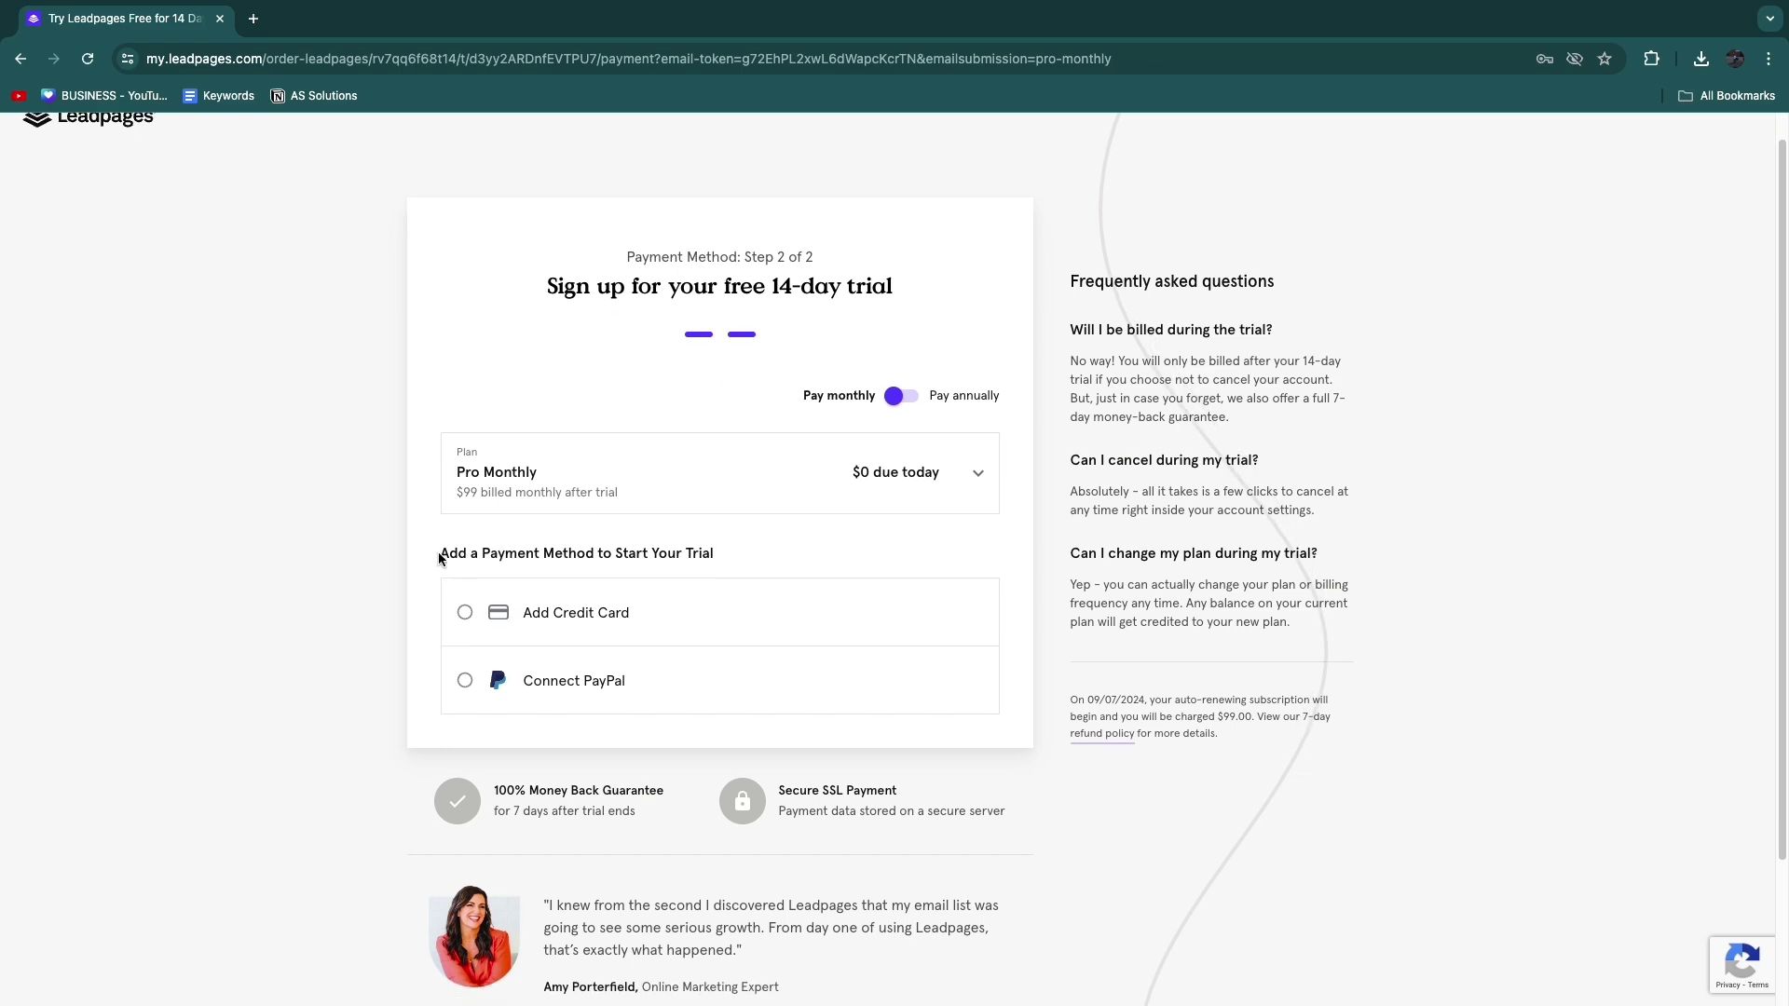
{"action": "left_click_drag", "start_coordinate": [436, 554], "coordinate": [750, 574]}
{"action": "left_click", "coordinate": [800, 553]}
Step: Choose credit card payment, then answer the industry question with Home services
{"action": "left_click", "coordinate": [465, 613]}
{"action": "scroll", "coordinate": [470, 606], "scroll_direction": "down", "scroll_amount": 3}
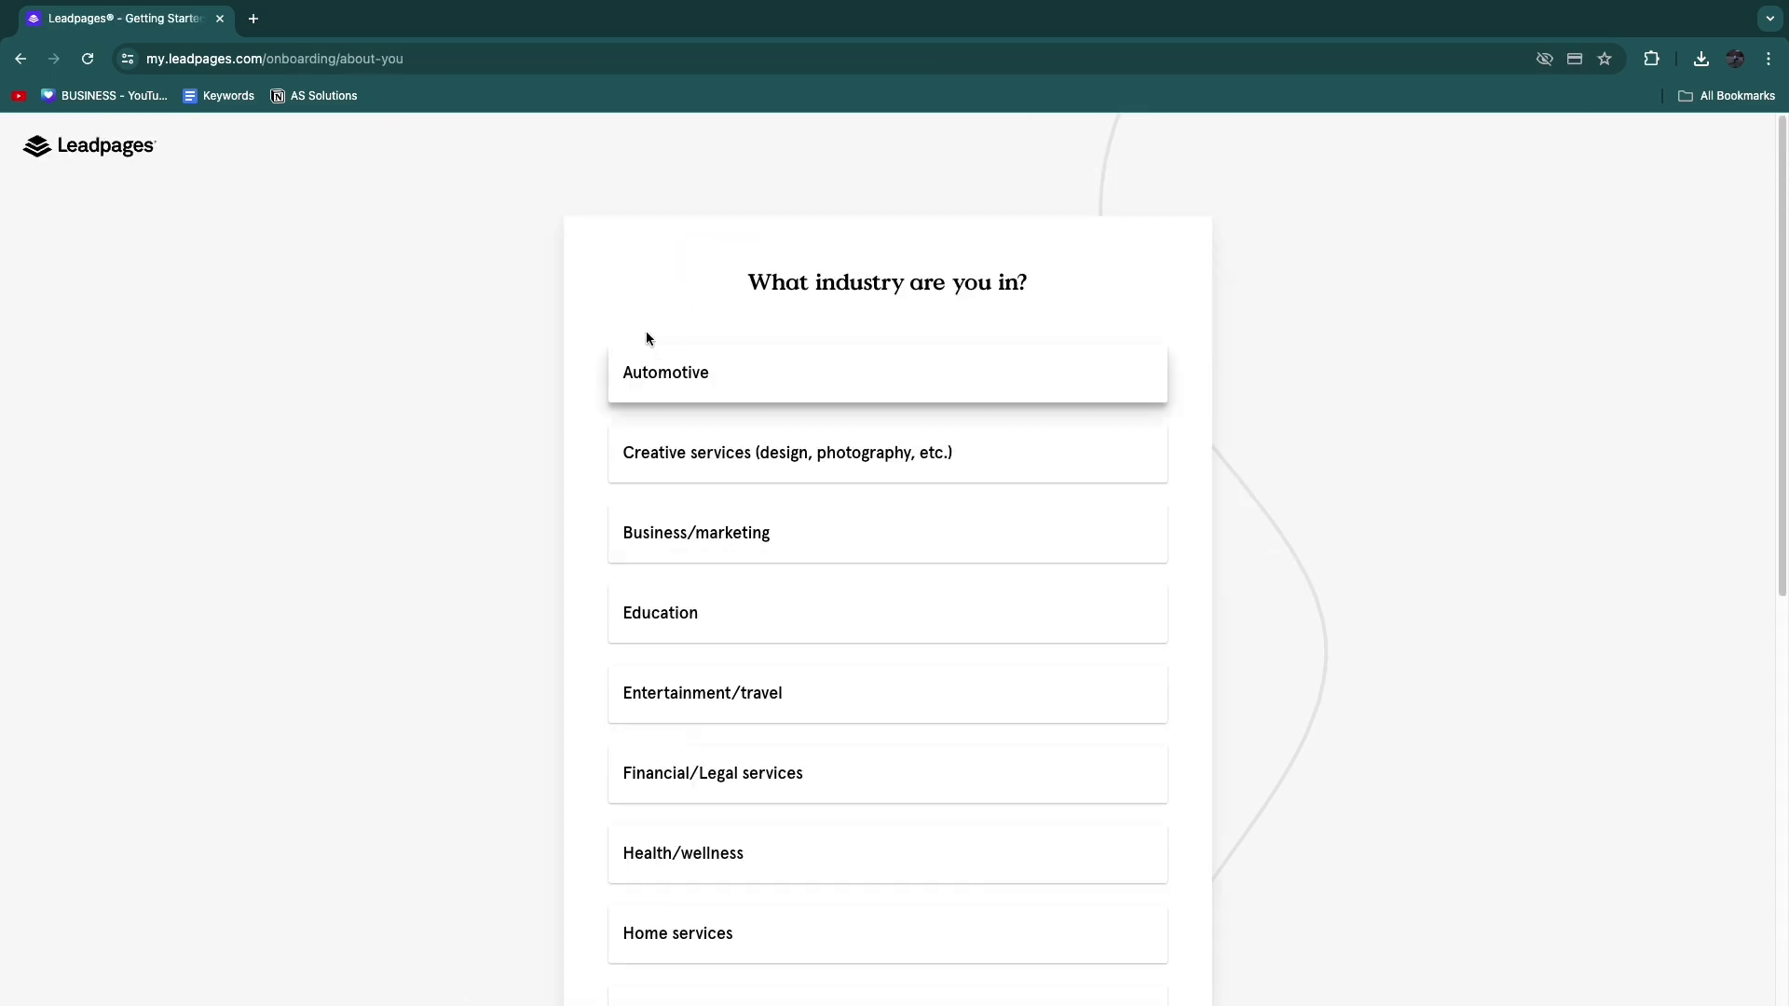
{"action": "left_click_drag", "start_coordinate": [752, 283], "coordinate": [1047, 272]}
{"action": "scroll", "coordinate": [941, 652], "scroll_direction": "down", "scroll_amount": 5}
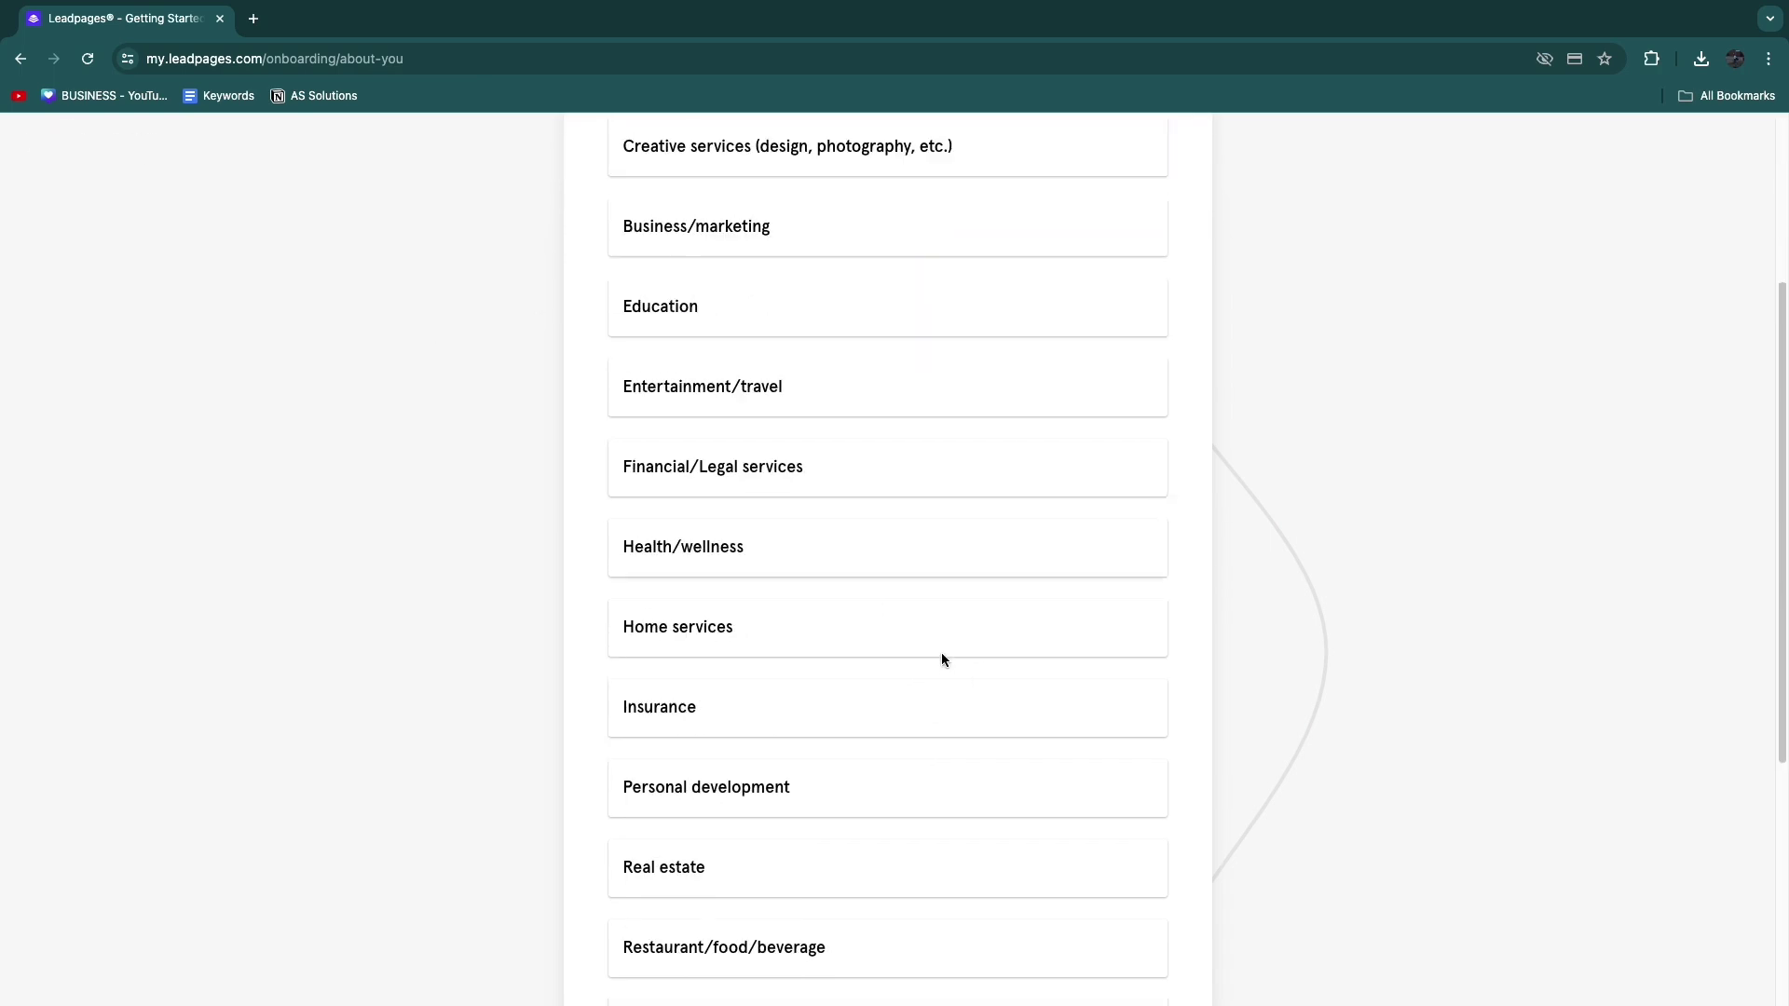
{"action": "scroll", "coordinate": [909, 645], "scroll_direction": "up", "scroll_amount": 3}
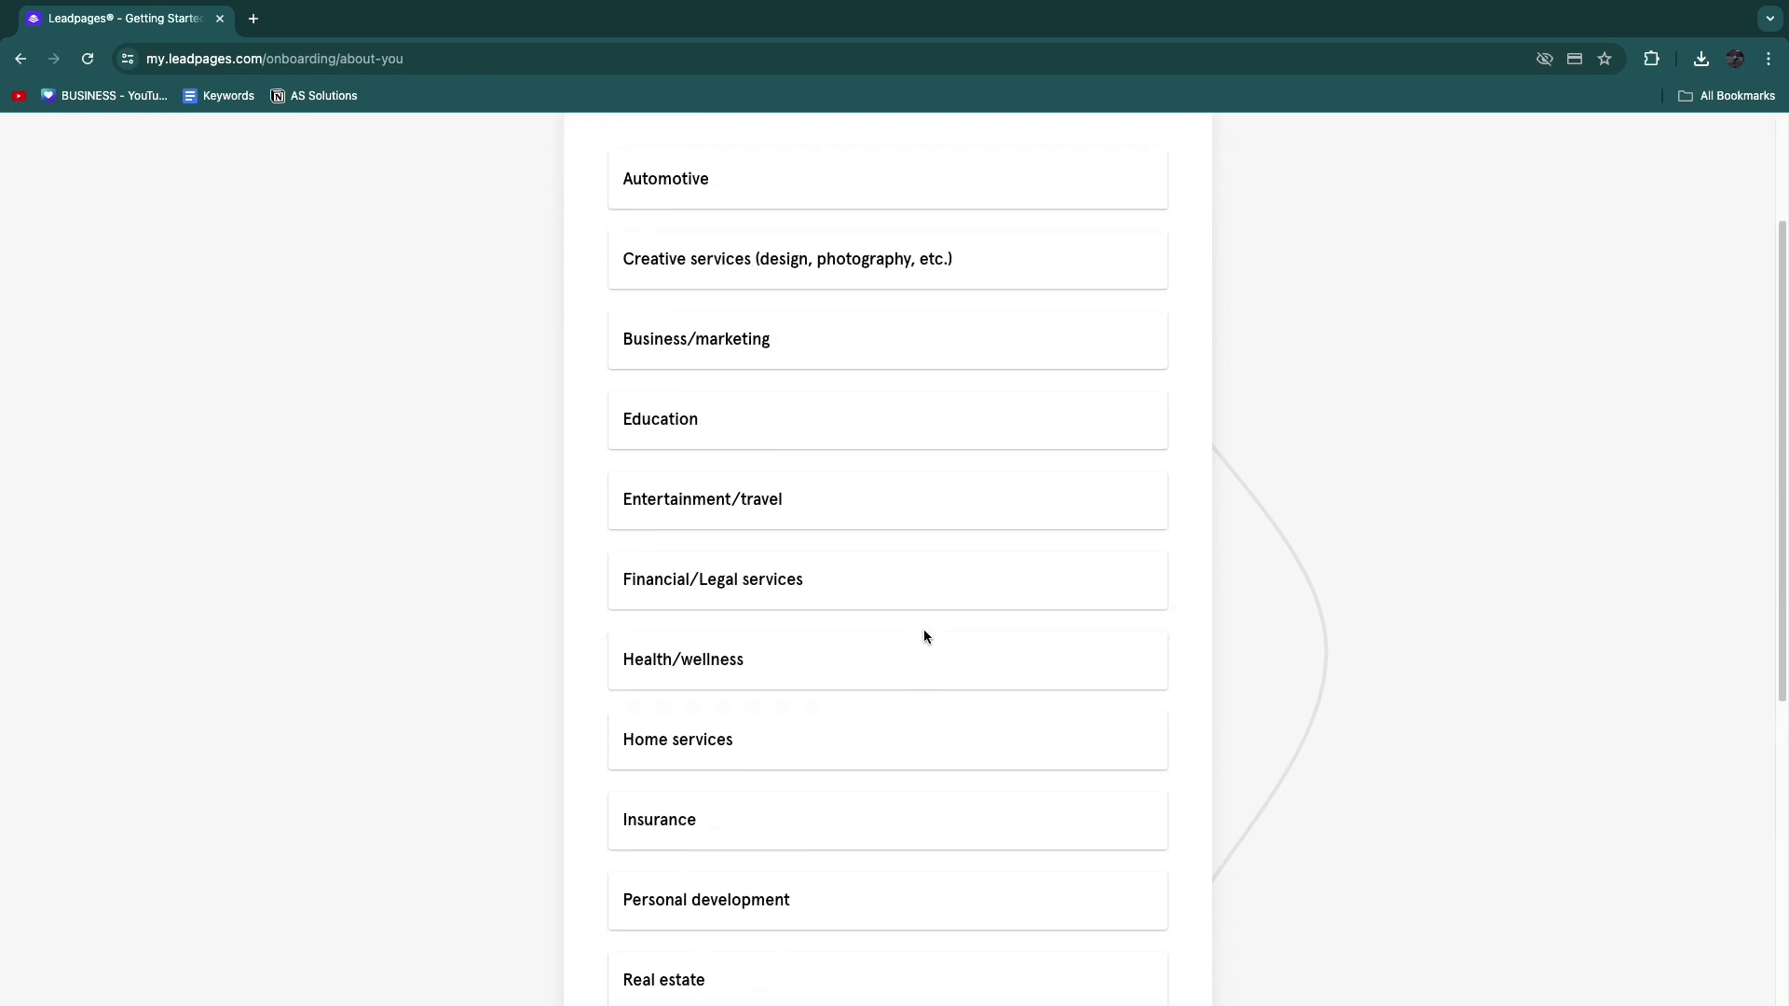
{"action": "scroll", "coordinate": [923, 635], "scroll_direction": "down", "scroll_amount": 5}
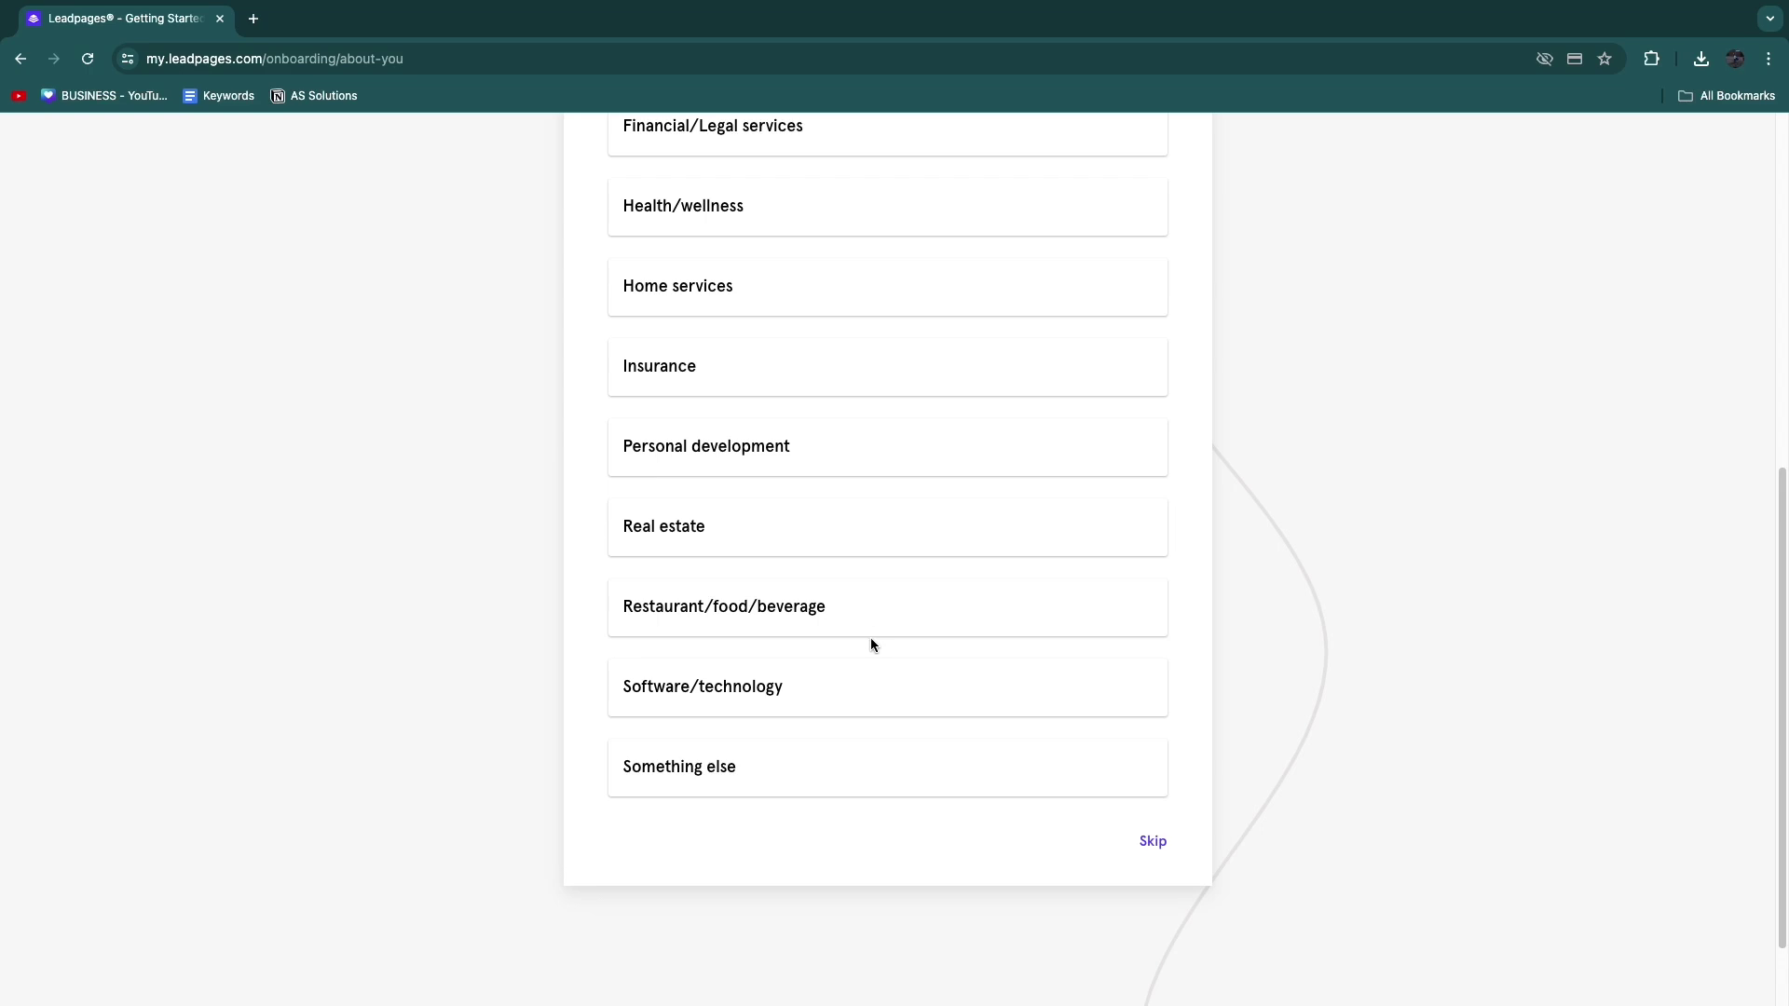
{"action": "scroll", "coordinate": [838, 614], "scroll_direction": "up", "scroll_amount": 2}
{"action": "left_click", "coordinate": [728, 416]}
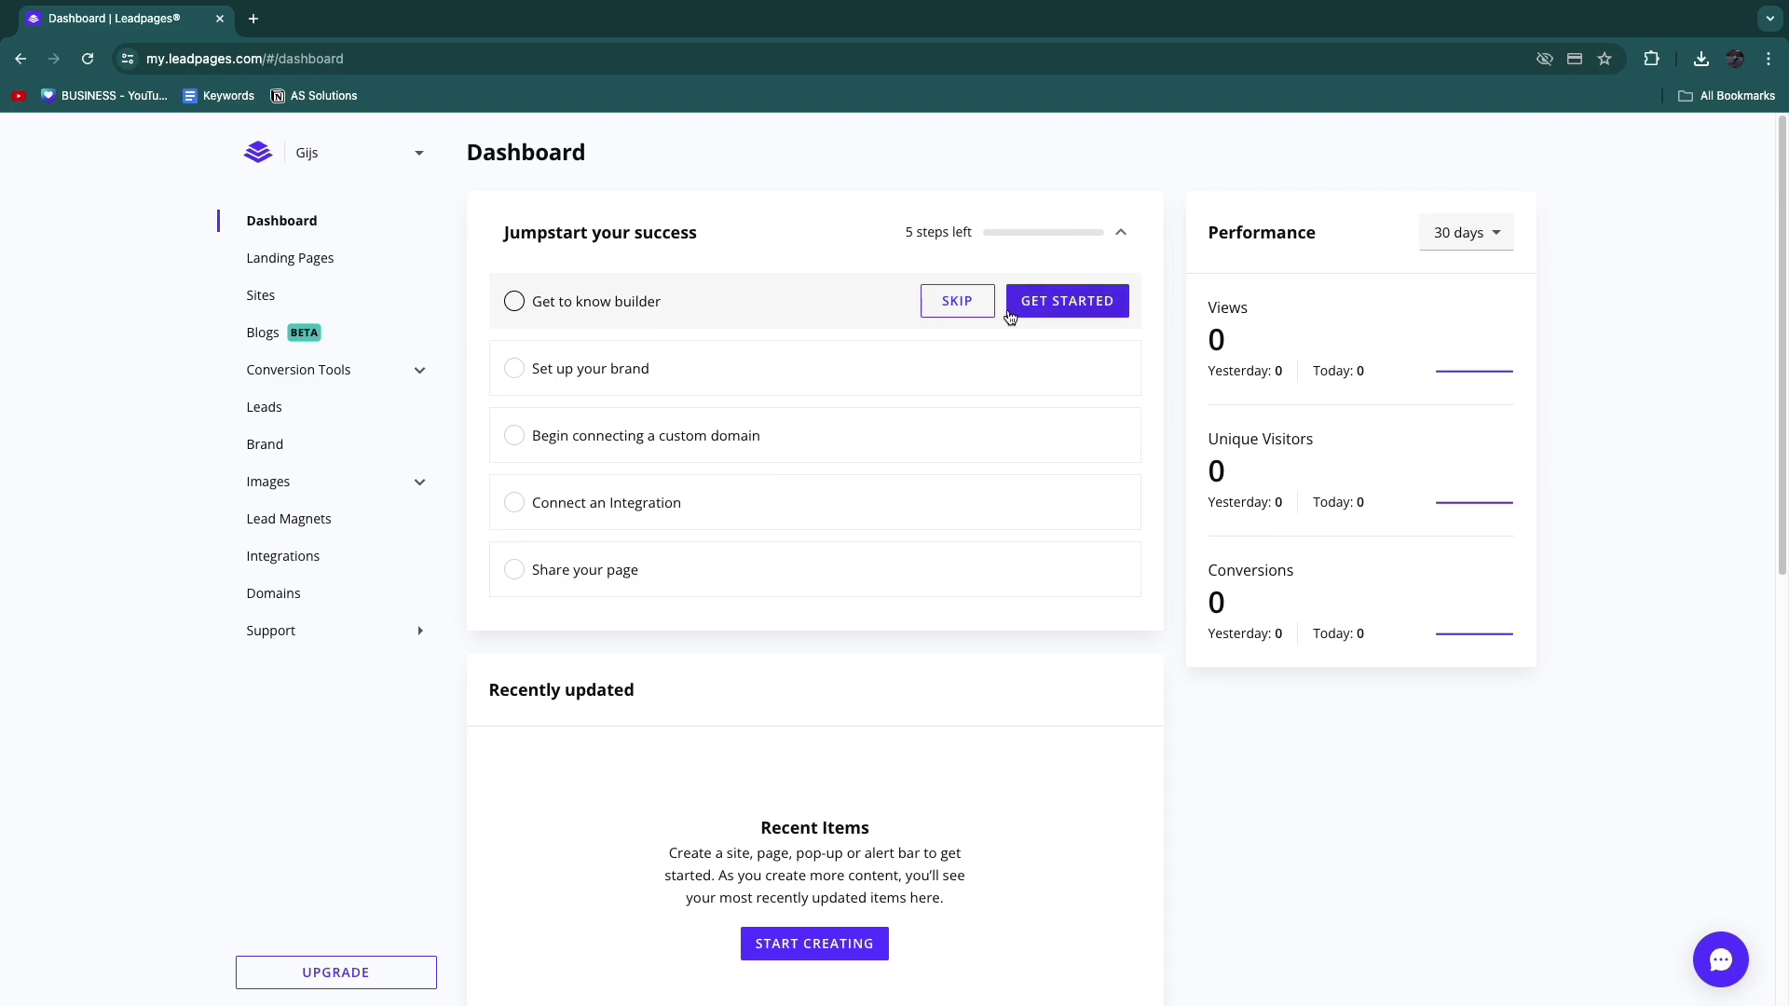
Step: Dismiss the Get Started welcome video and go to the empty Landing Pages list
{"action": "left_click", "coordinate": [1062, 301]}
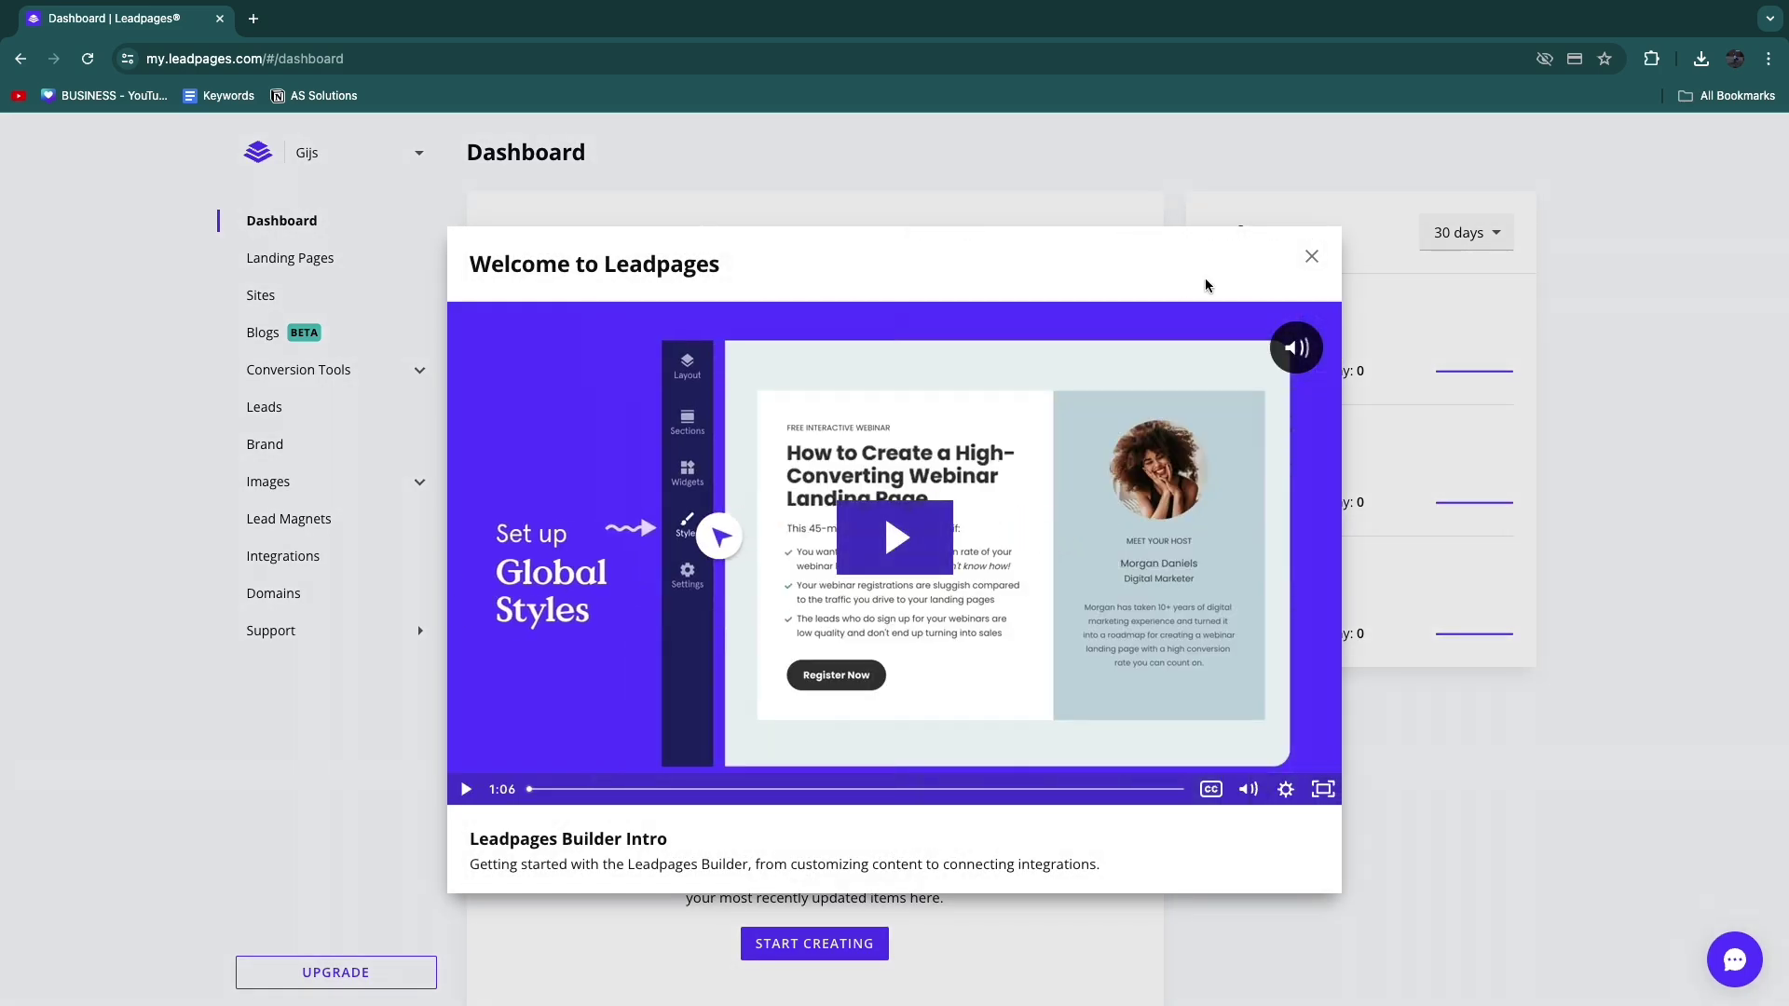
{"action": "left_click", "coordinate": [1311, 257]}
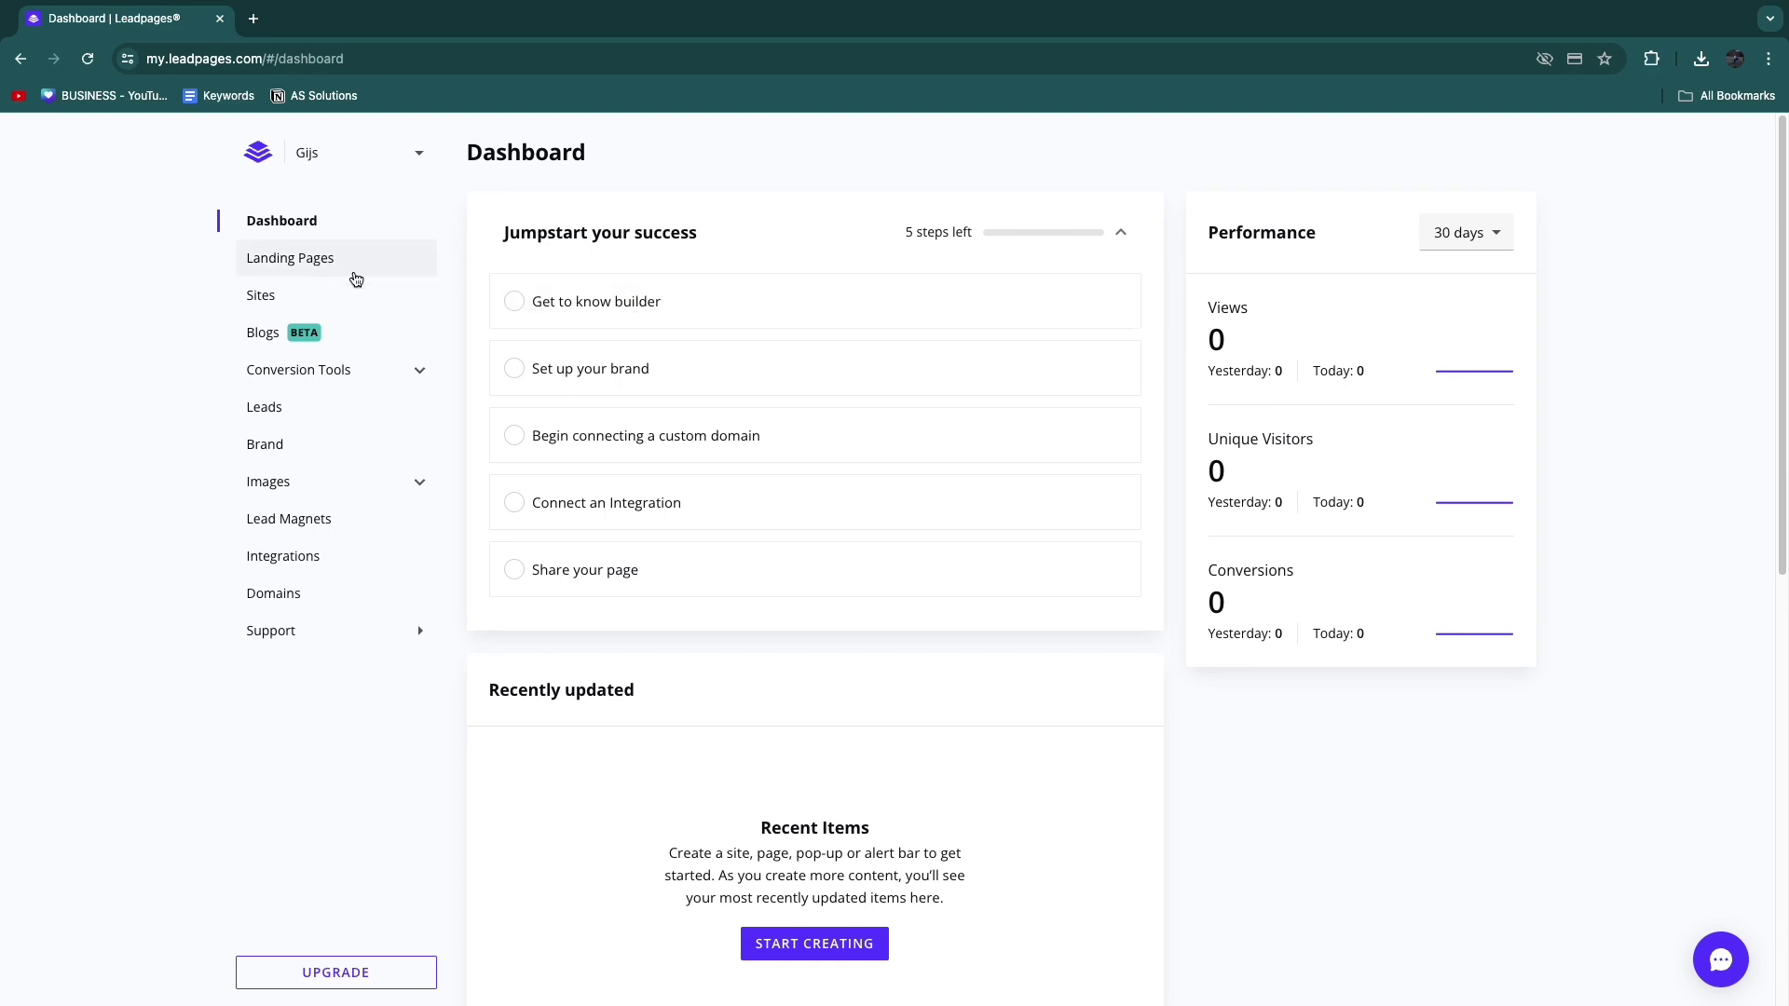
{"action": "left_click", "coordinate": [304, 261]}
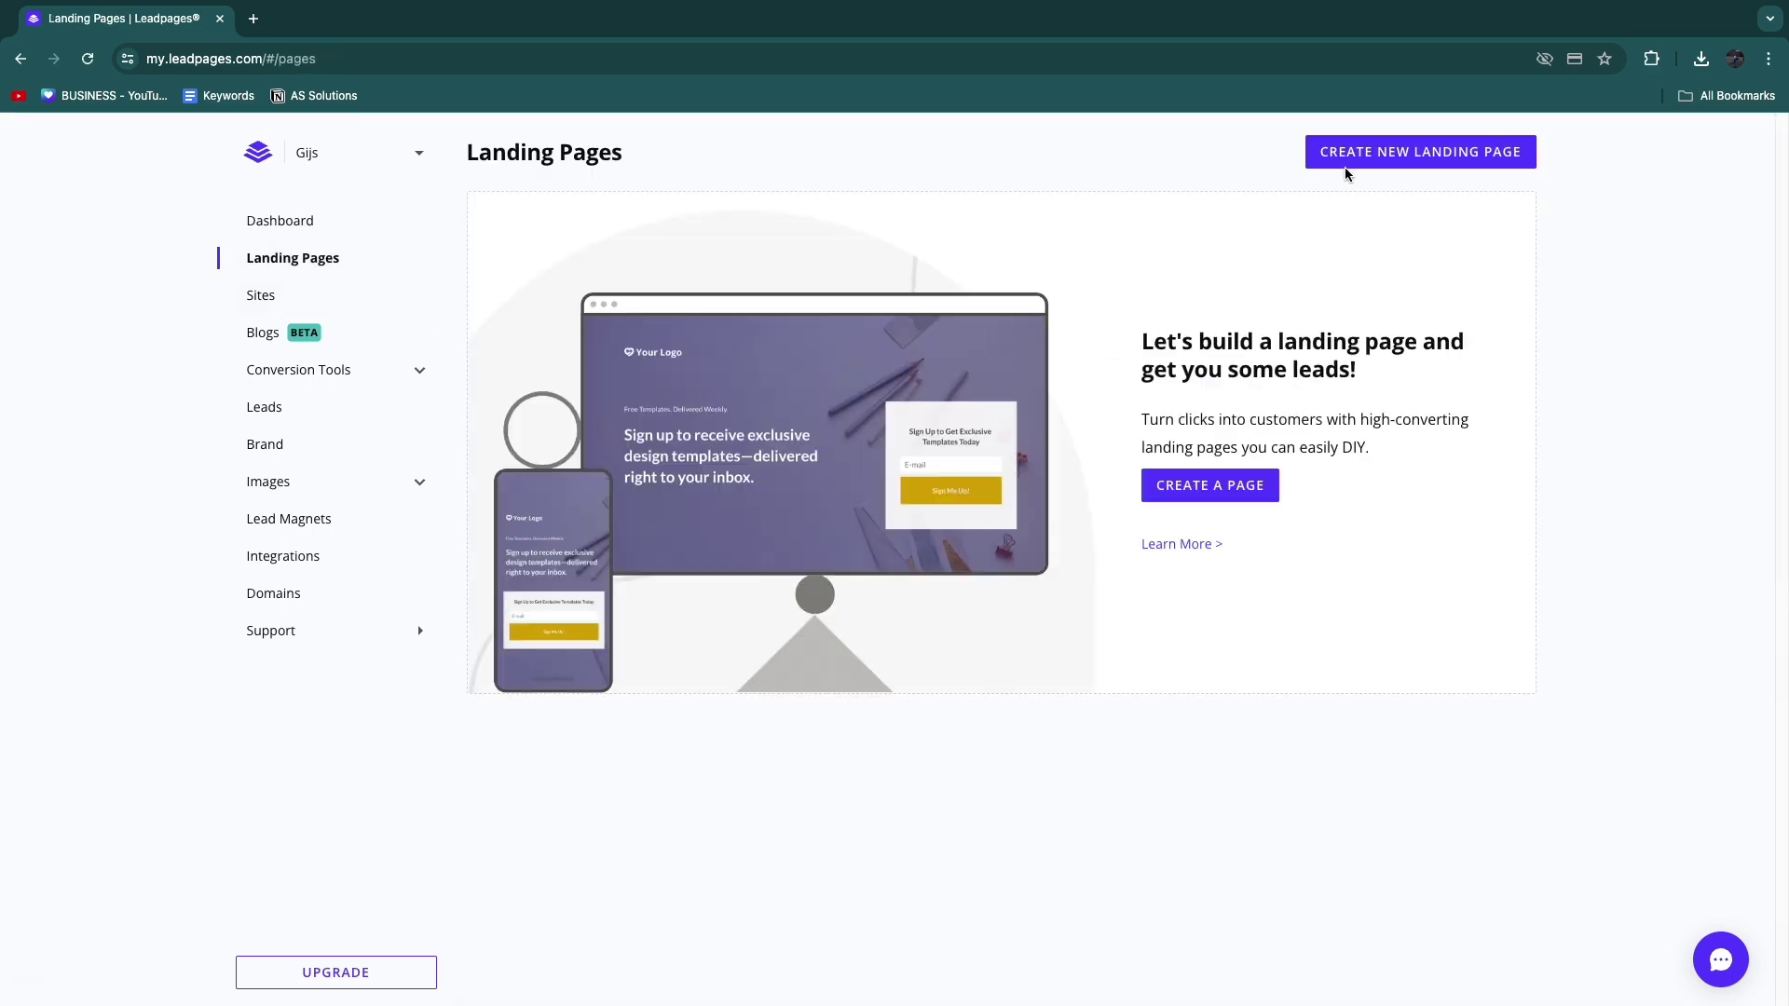
Step: Start a new landing page and filter templates to Home Services, briefly trying Real Estate
{"action": "left_click", "coordinate": [1405, 155]}
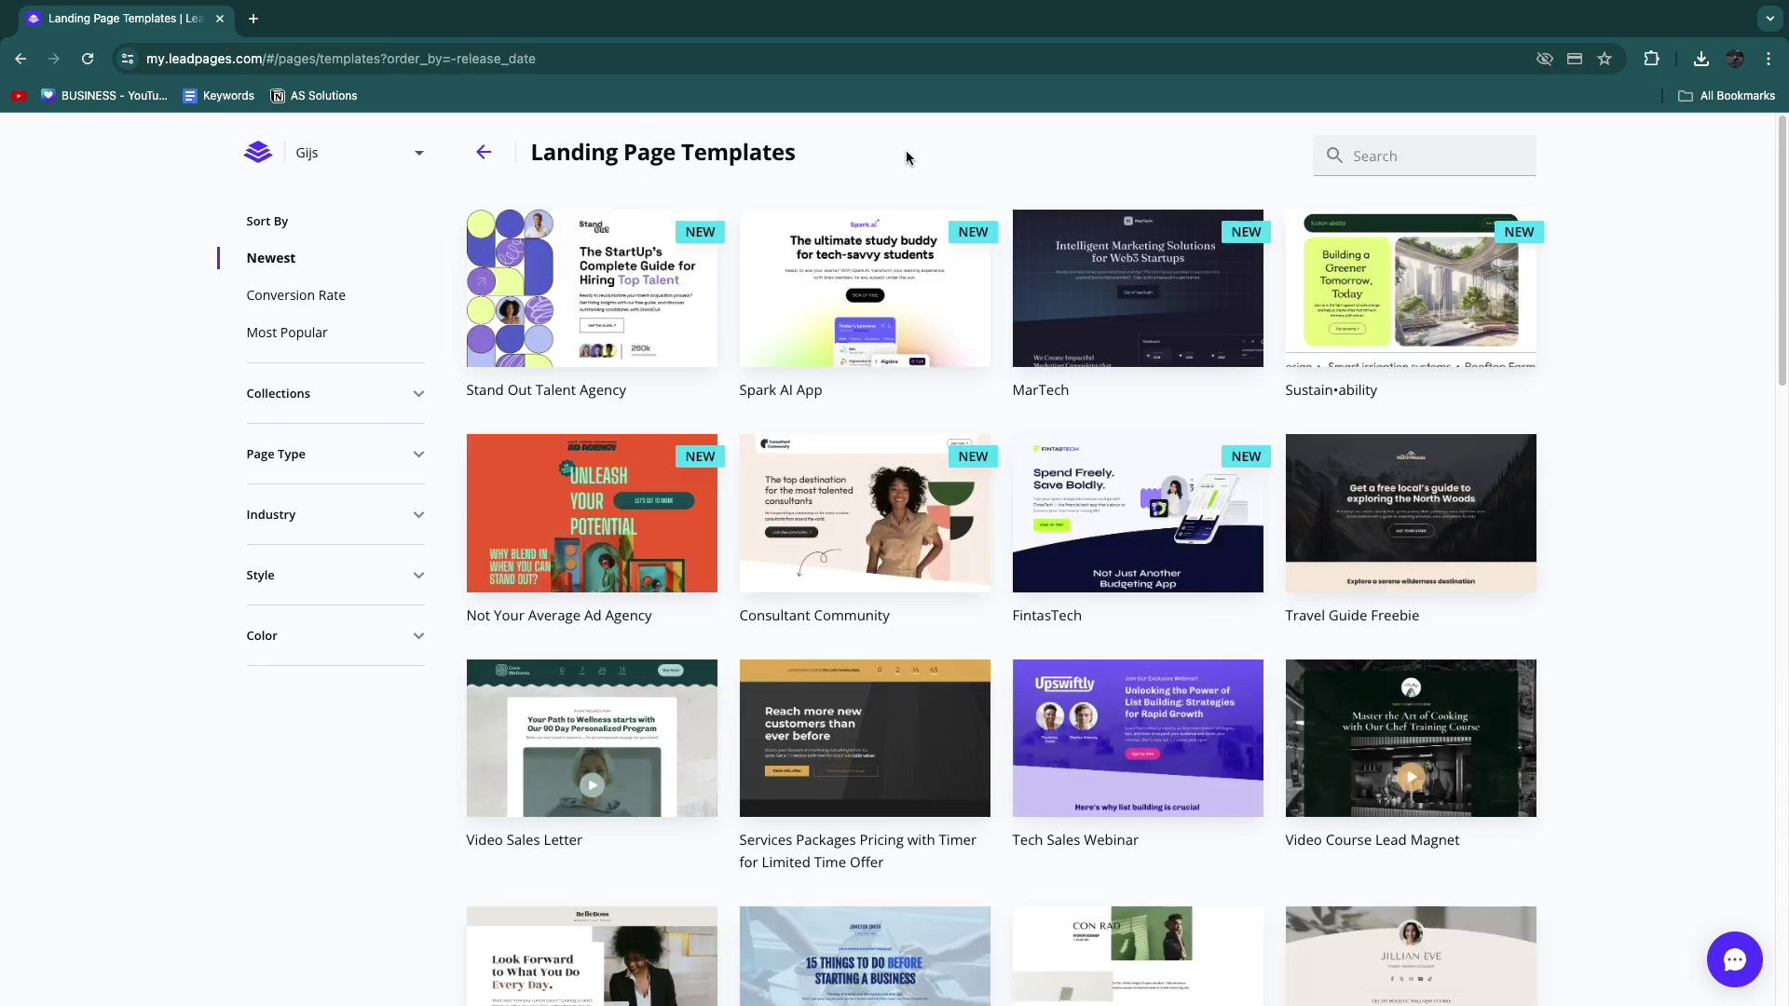
{"action": "left_click", "coordinate": [1423, 168]}
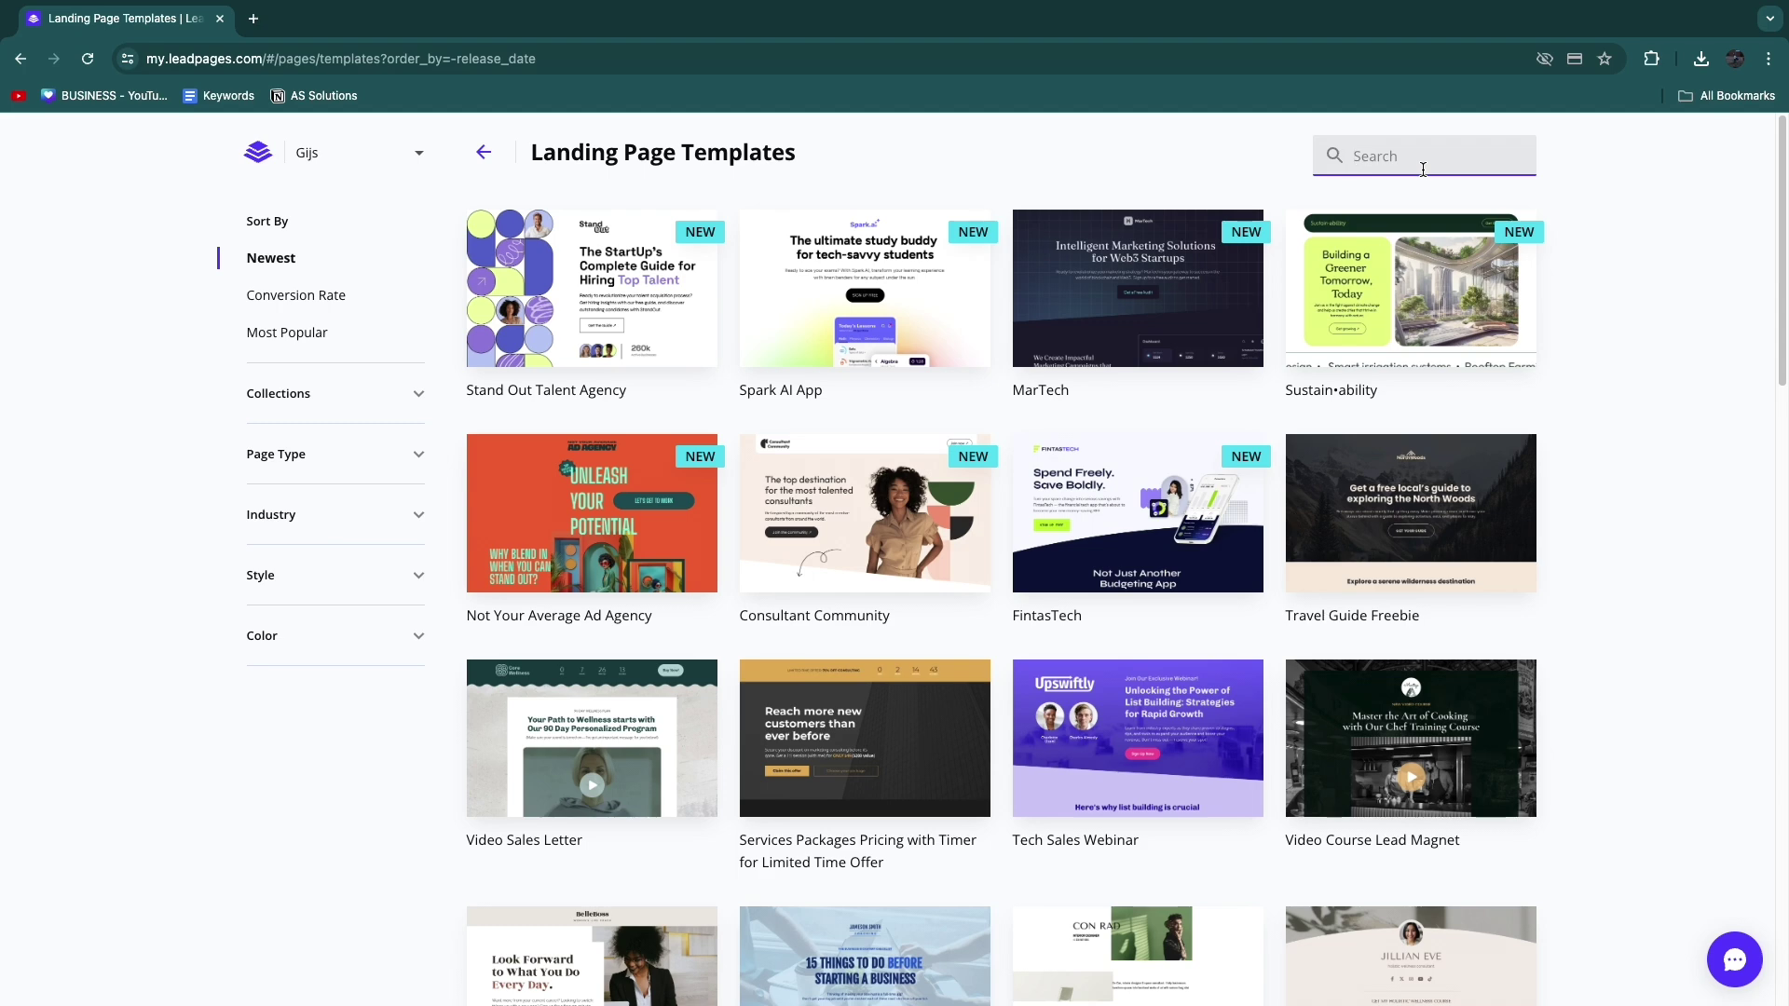
{"action": "left_click", "coordinate": [288, 517]}
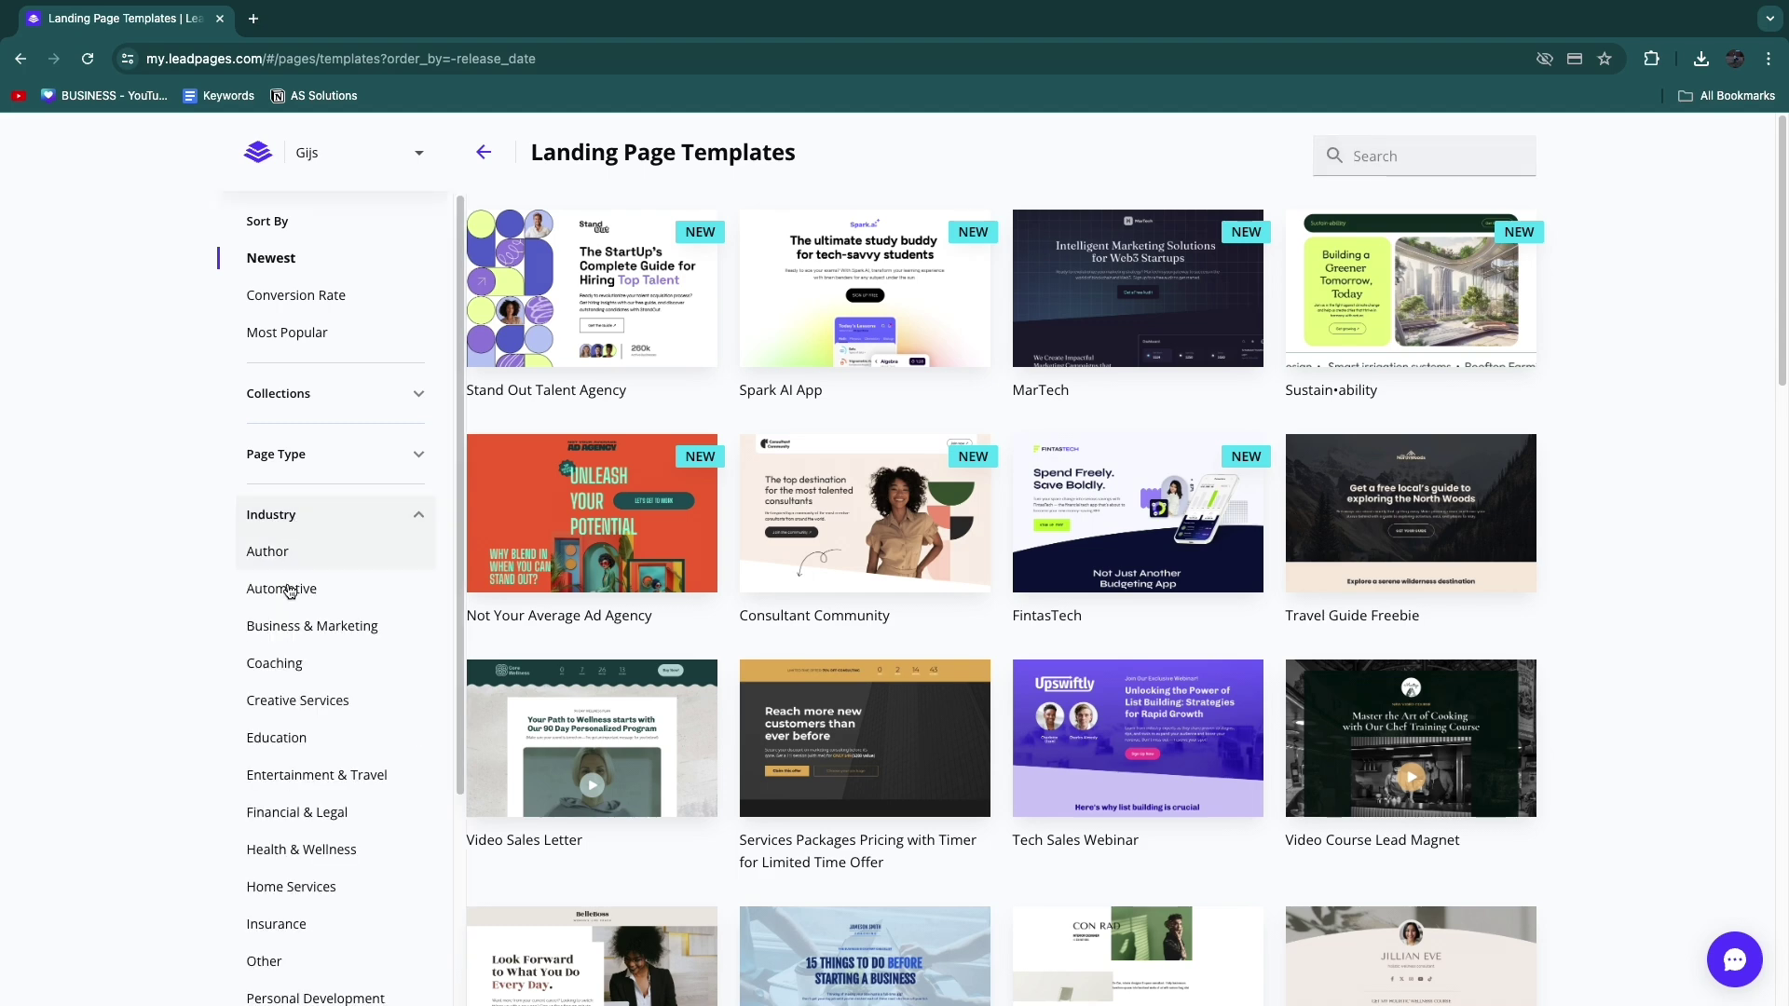
{"action": "left_click", "coordinate": [297, 876]}
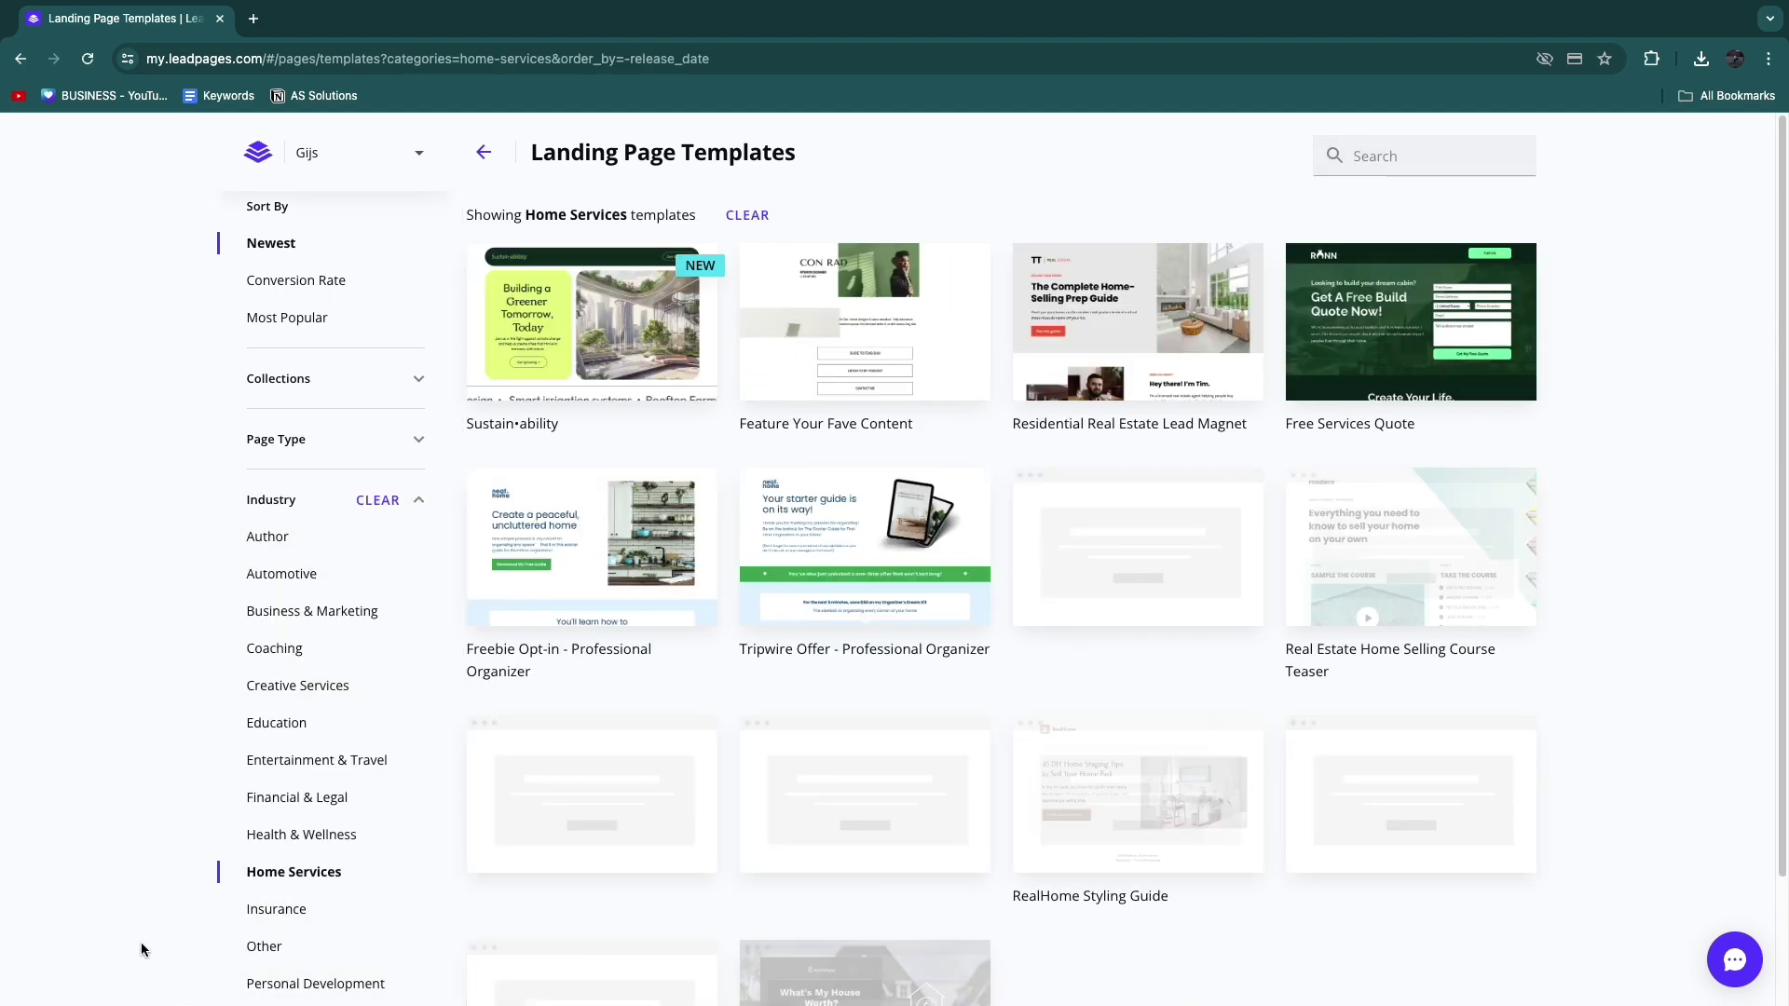
{"action": "scroll", "coordinate": [950, 662], "scroll_direction": "down", "scroll_amount": 2}
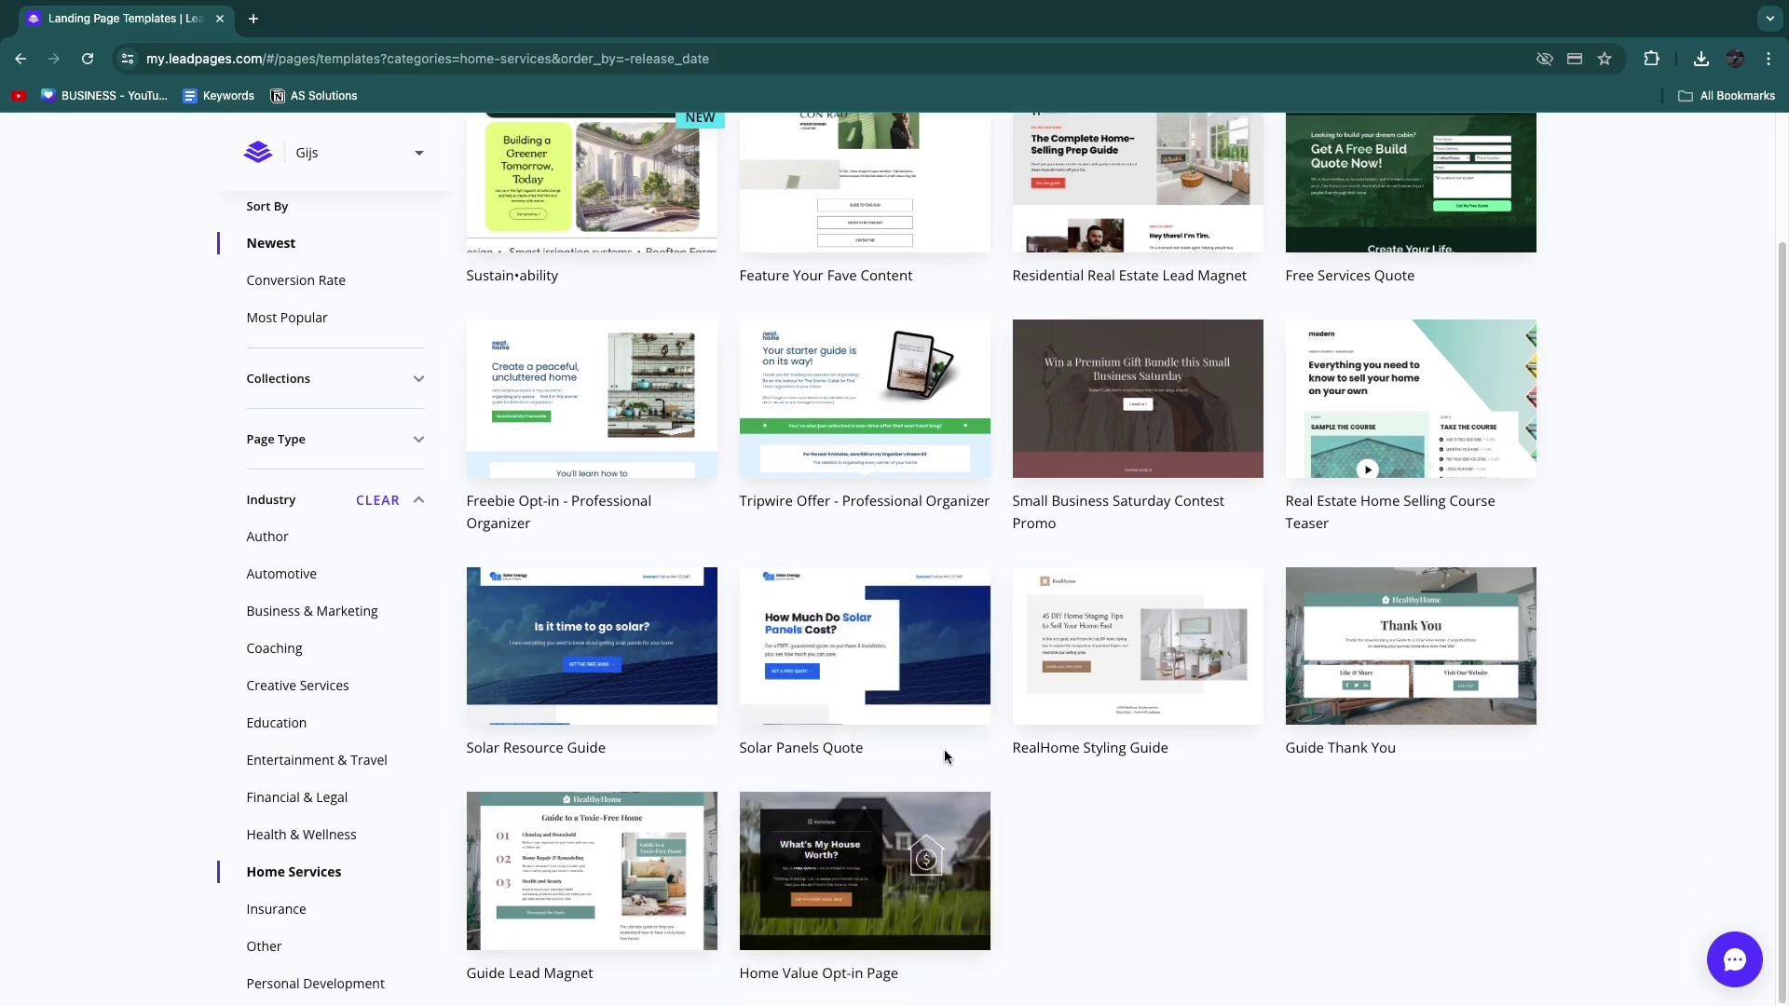
{"action": "scroll", "coordinate": [1327, 639], "scroll_direction": "up", "scroll_amount": 2}
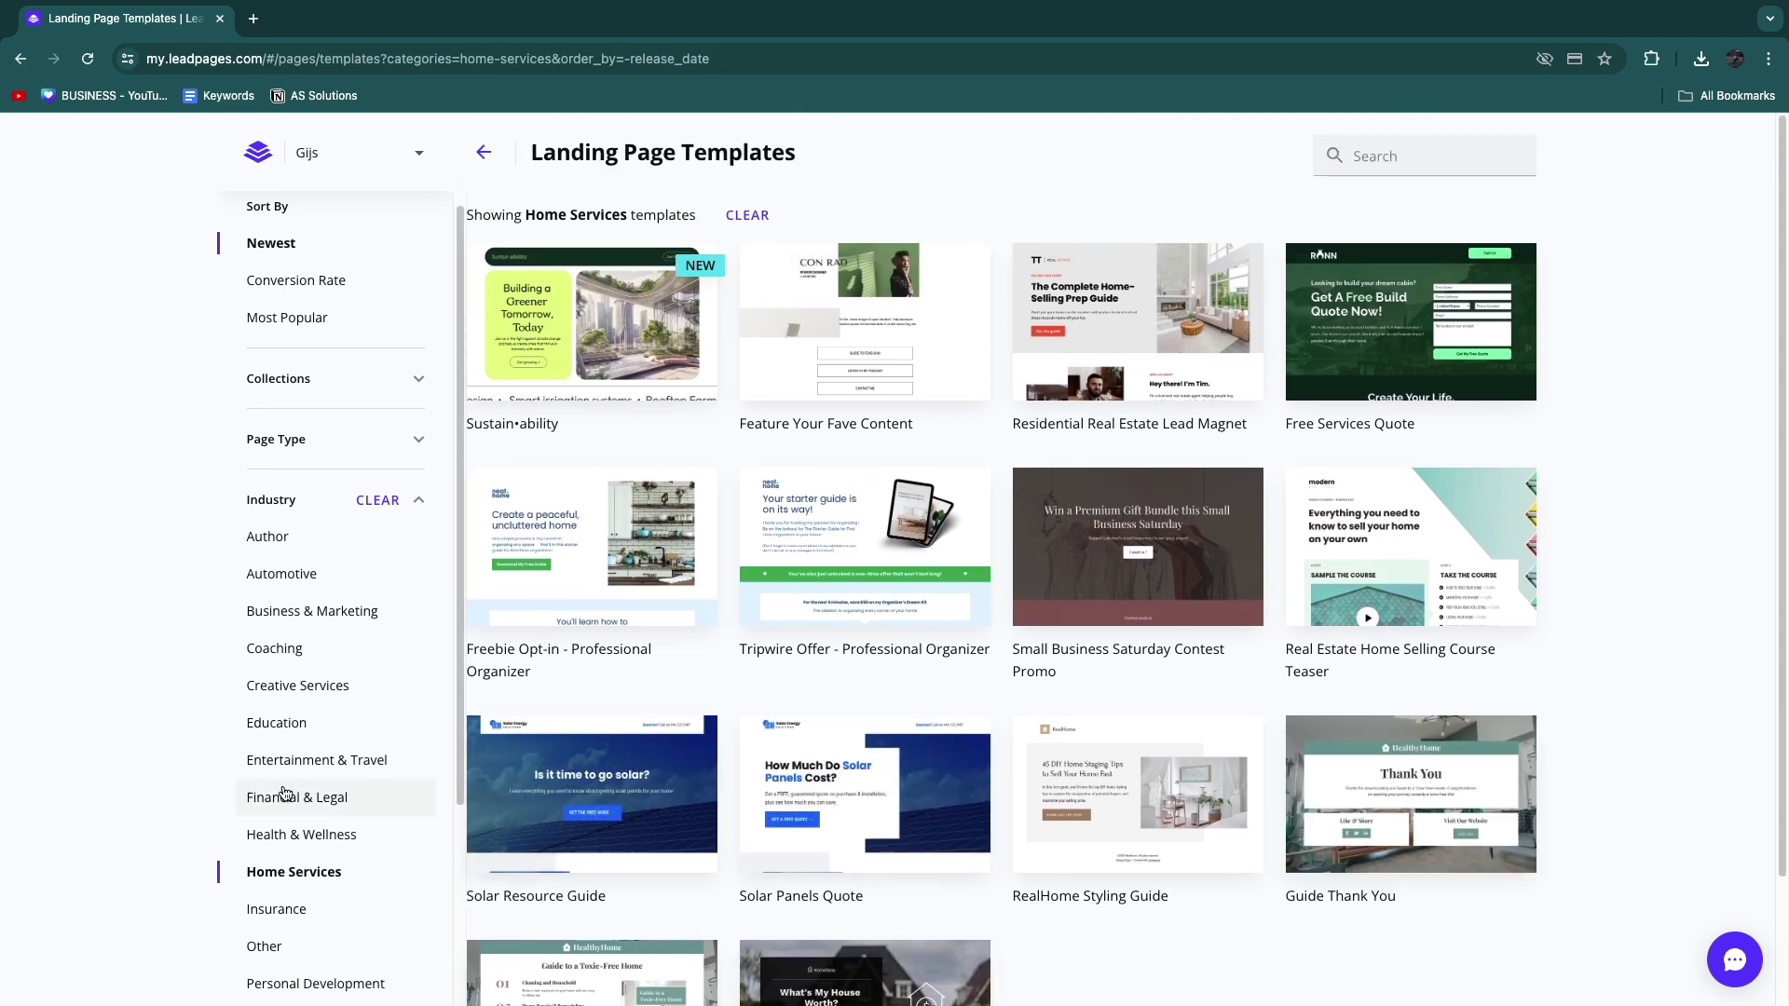
{"action": "scroll", "coordinate": [307, 852], "scroll_direction": "down", "scroll_amount": 3}
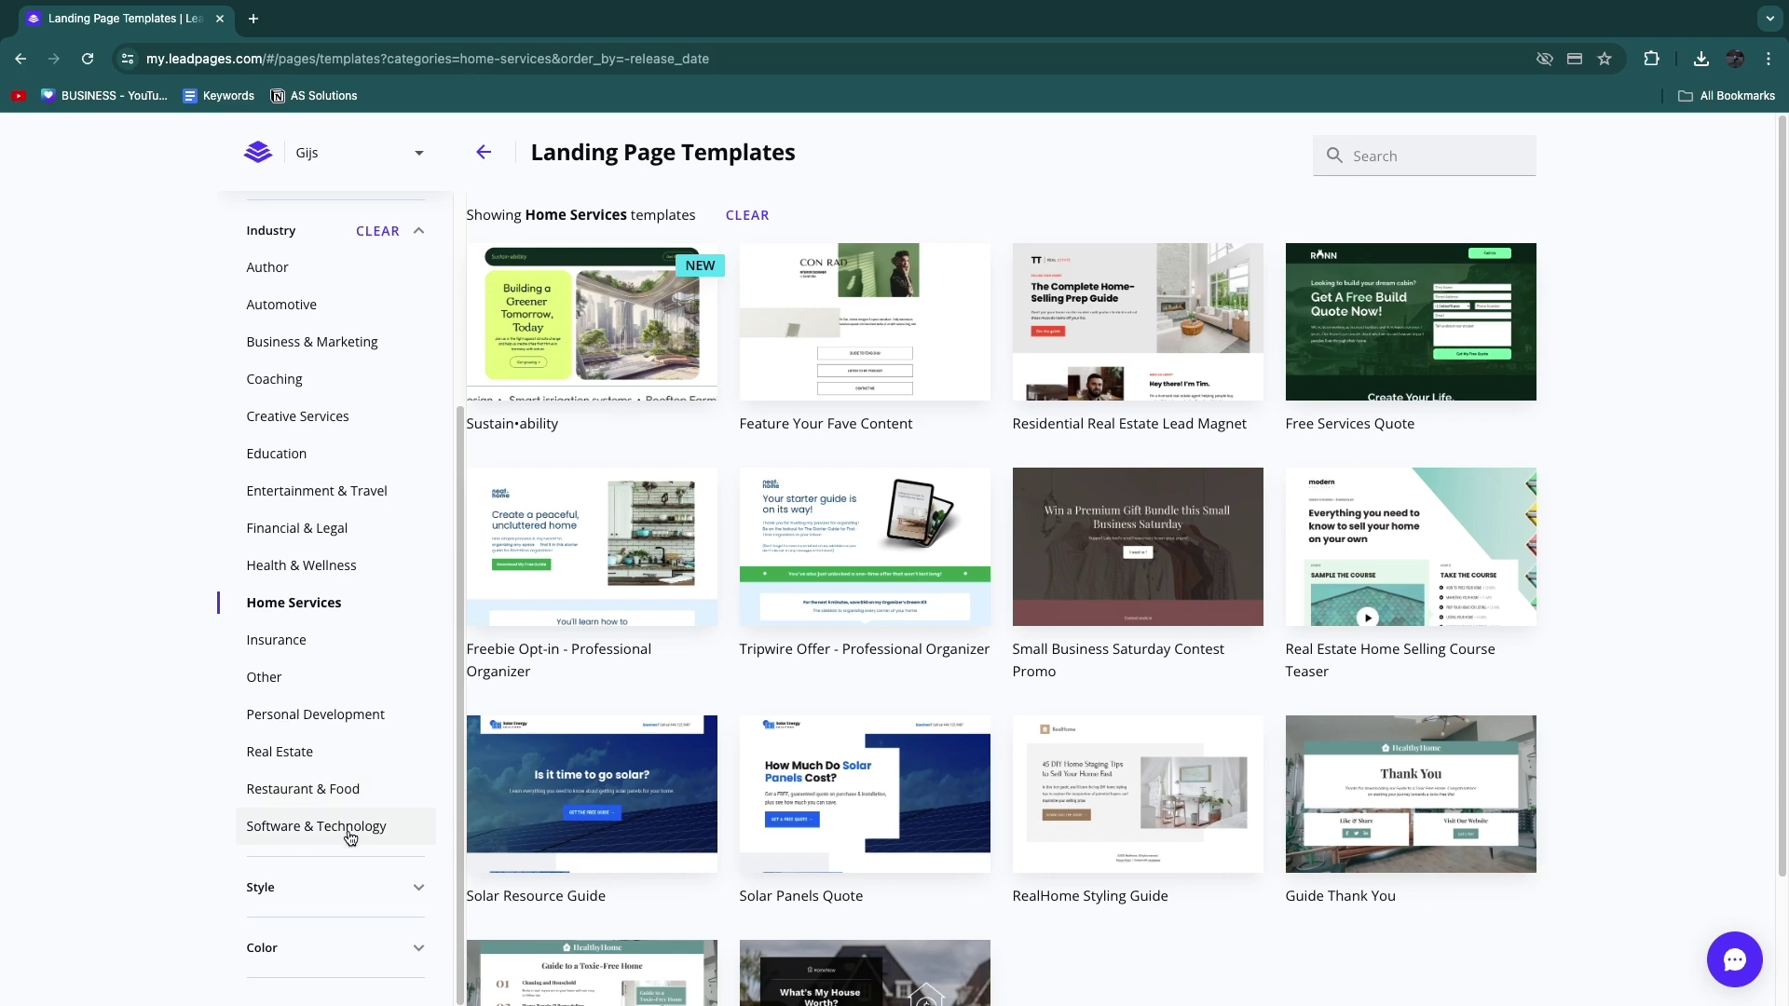
{"action": "left_click", "coordinate": [323, 759]}
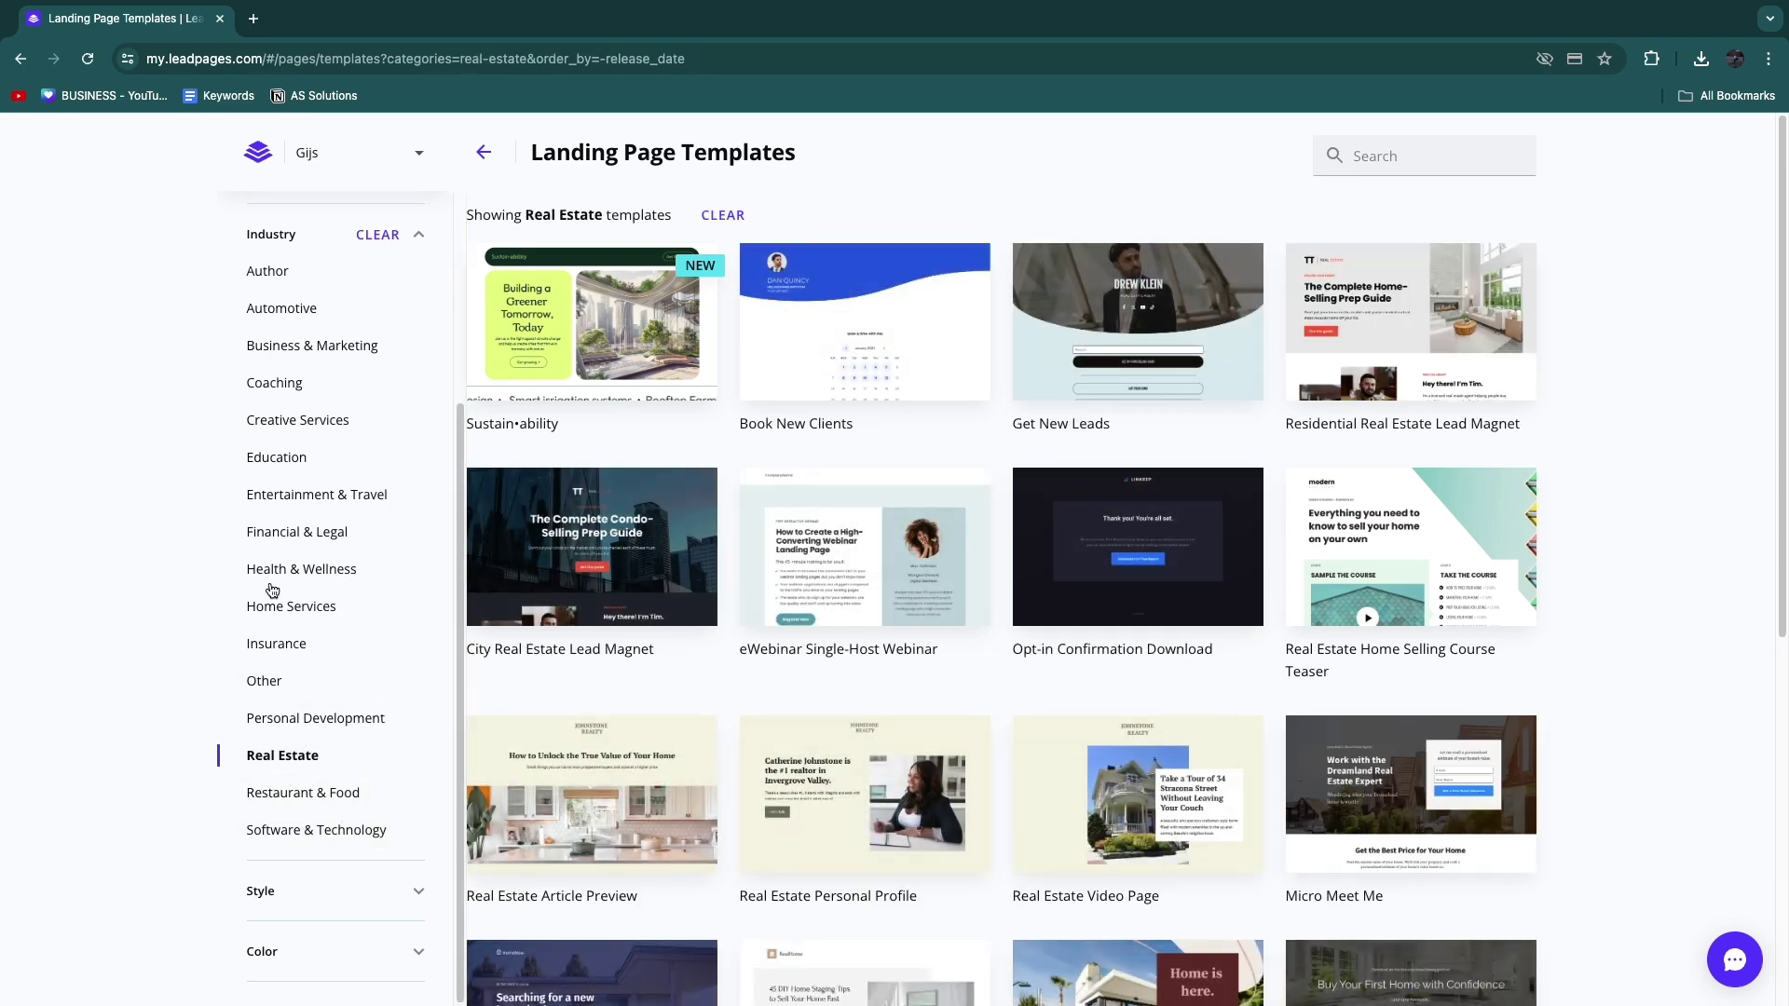
{"action": "scroll", "coordinate": [317, 550], "scroll_direction": "up", "scroll_amount": 1}
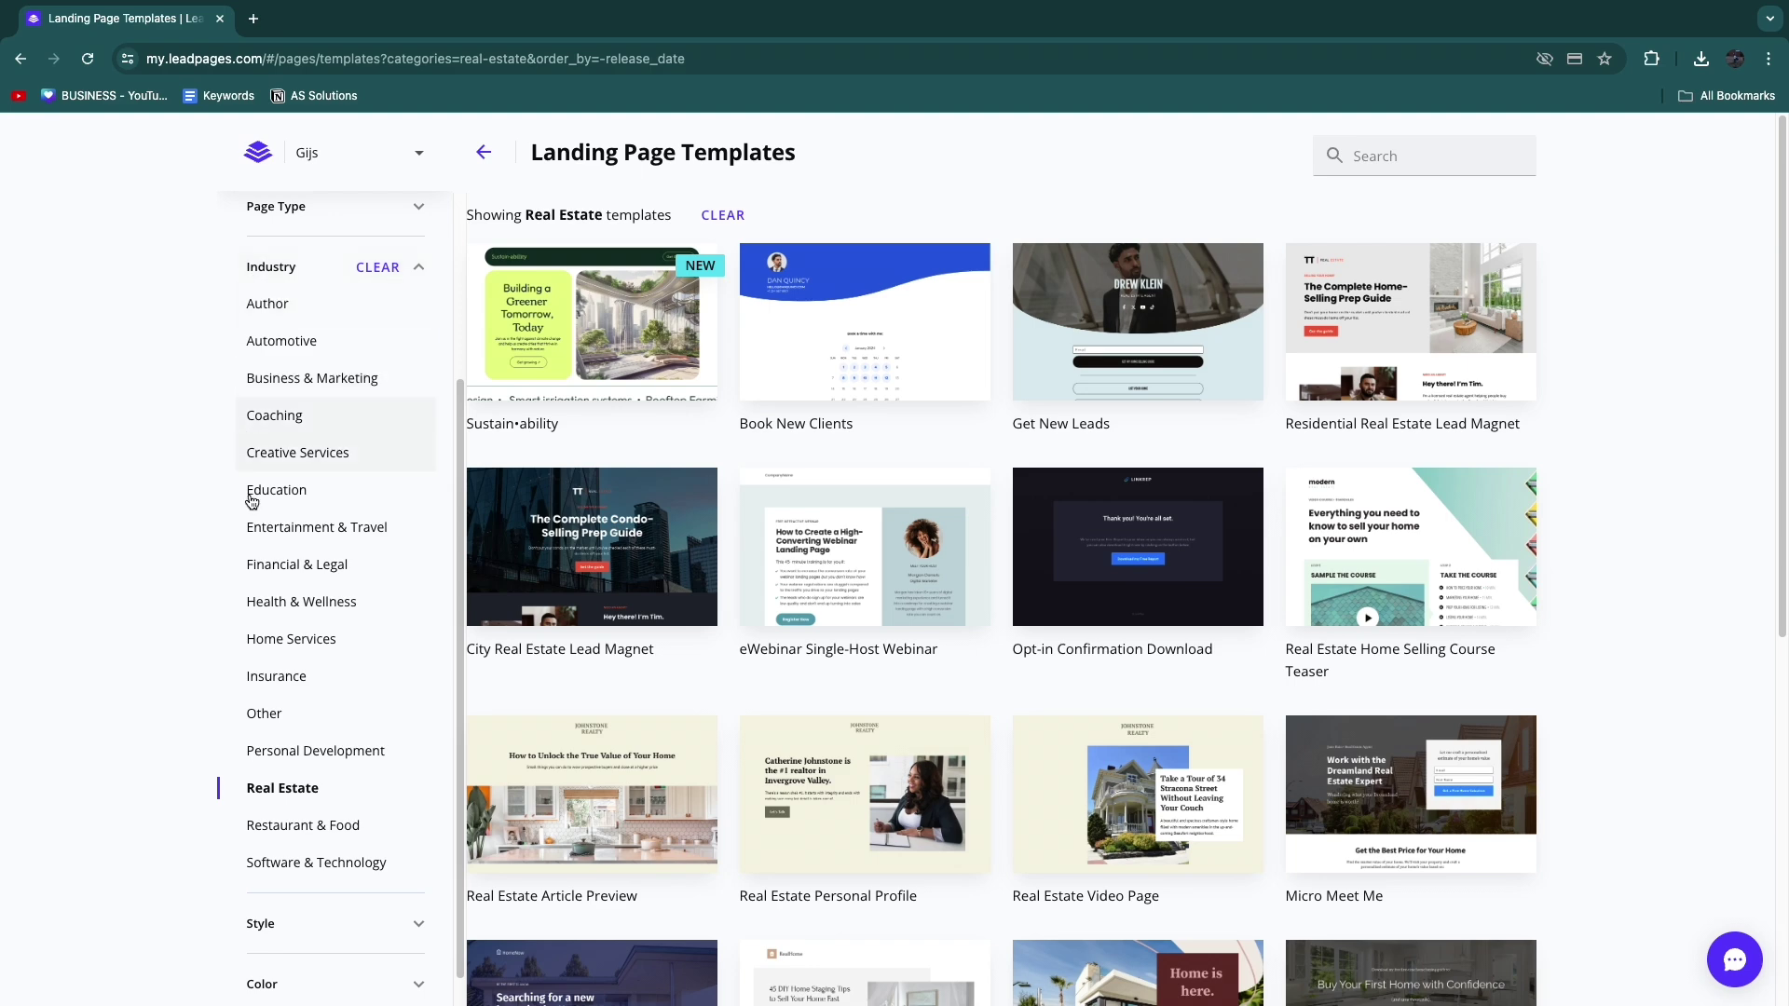
{"action": "left_click", "coordinate": [273, 636]}
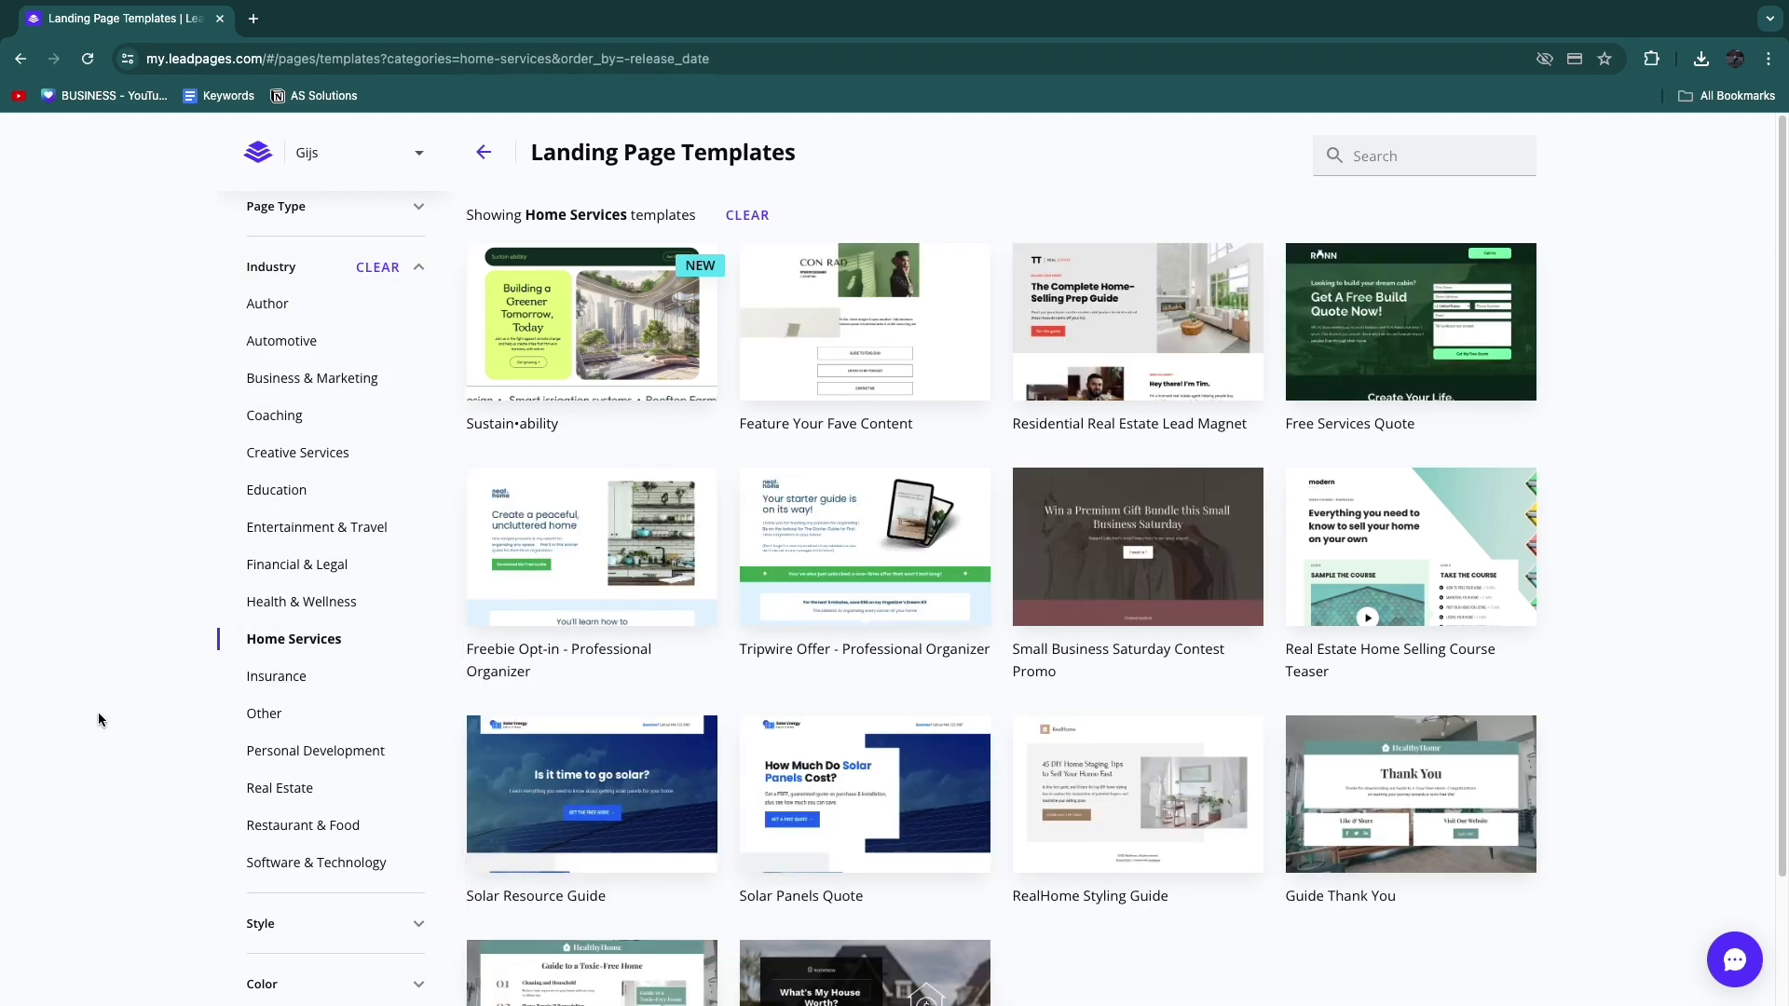
Step: Sort the Home Services templates by conversion rate, putting Guide Lead Magnet first
{"action": "scroll", "coordinate": [270, 615], "scroll_direction": "up", "scroll_amount": 3}
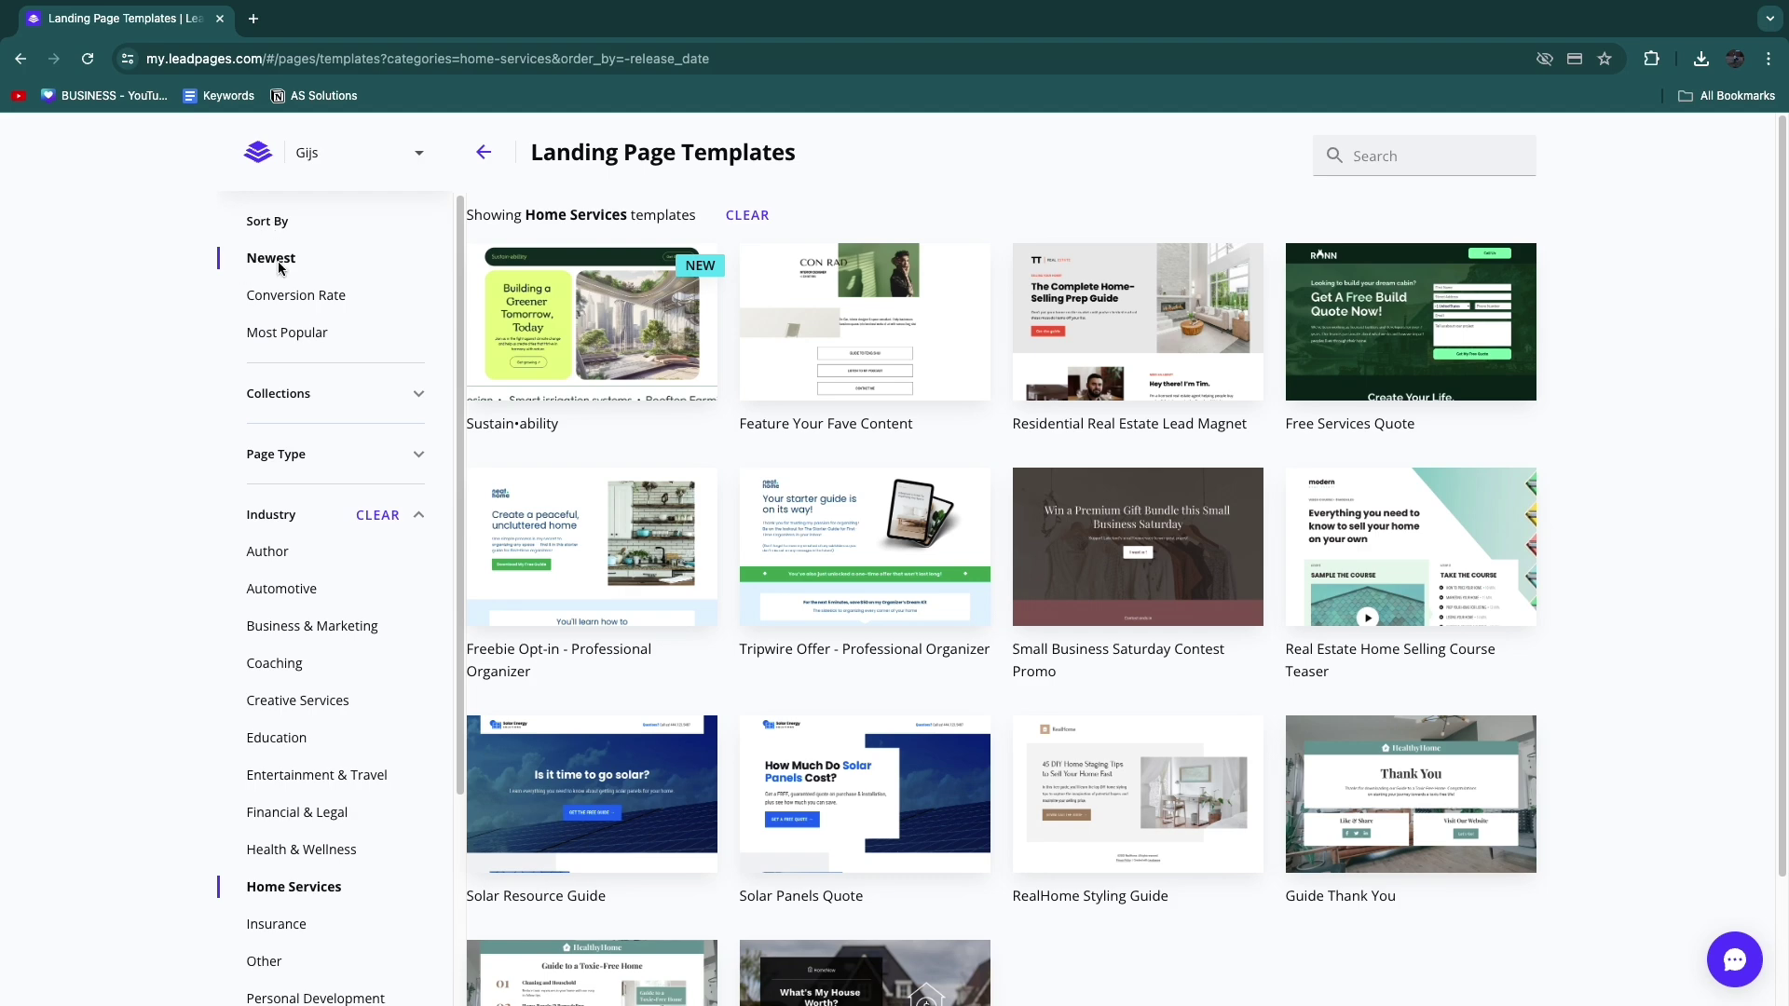
{"action": "left_click", "coordinate": [315, 298]}
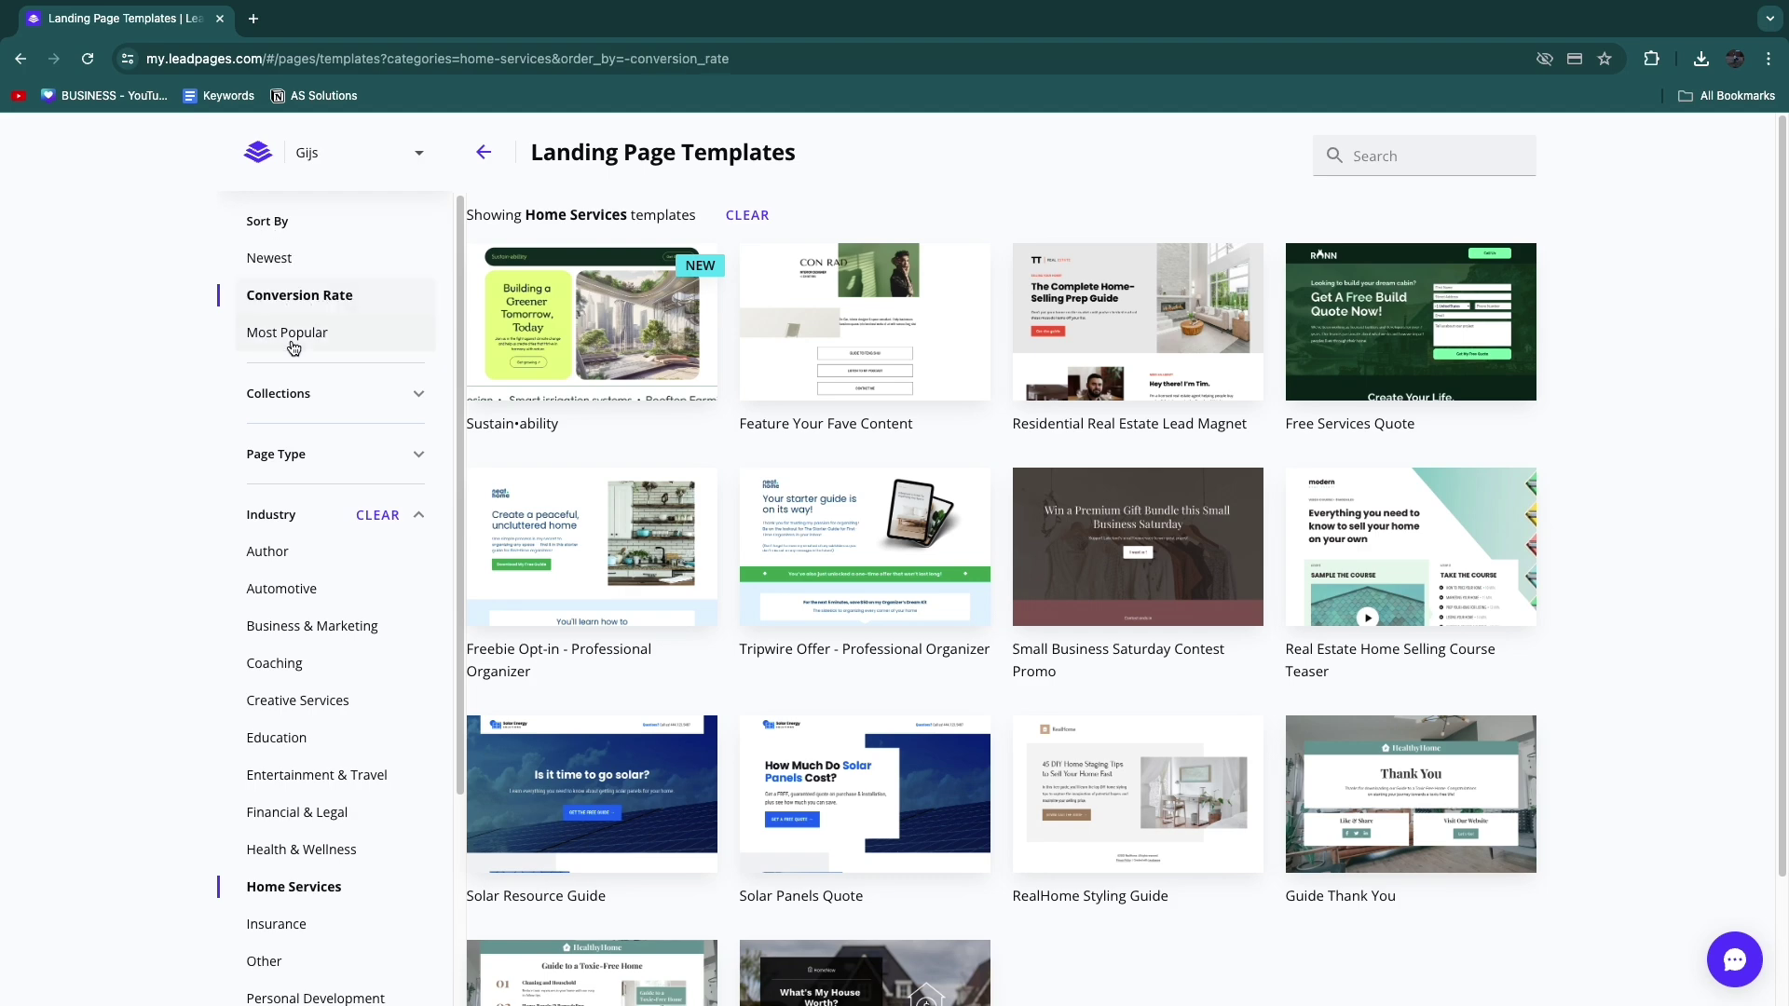
{"action": "mouse_move", "coordinate": [569, 376]}
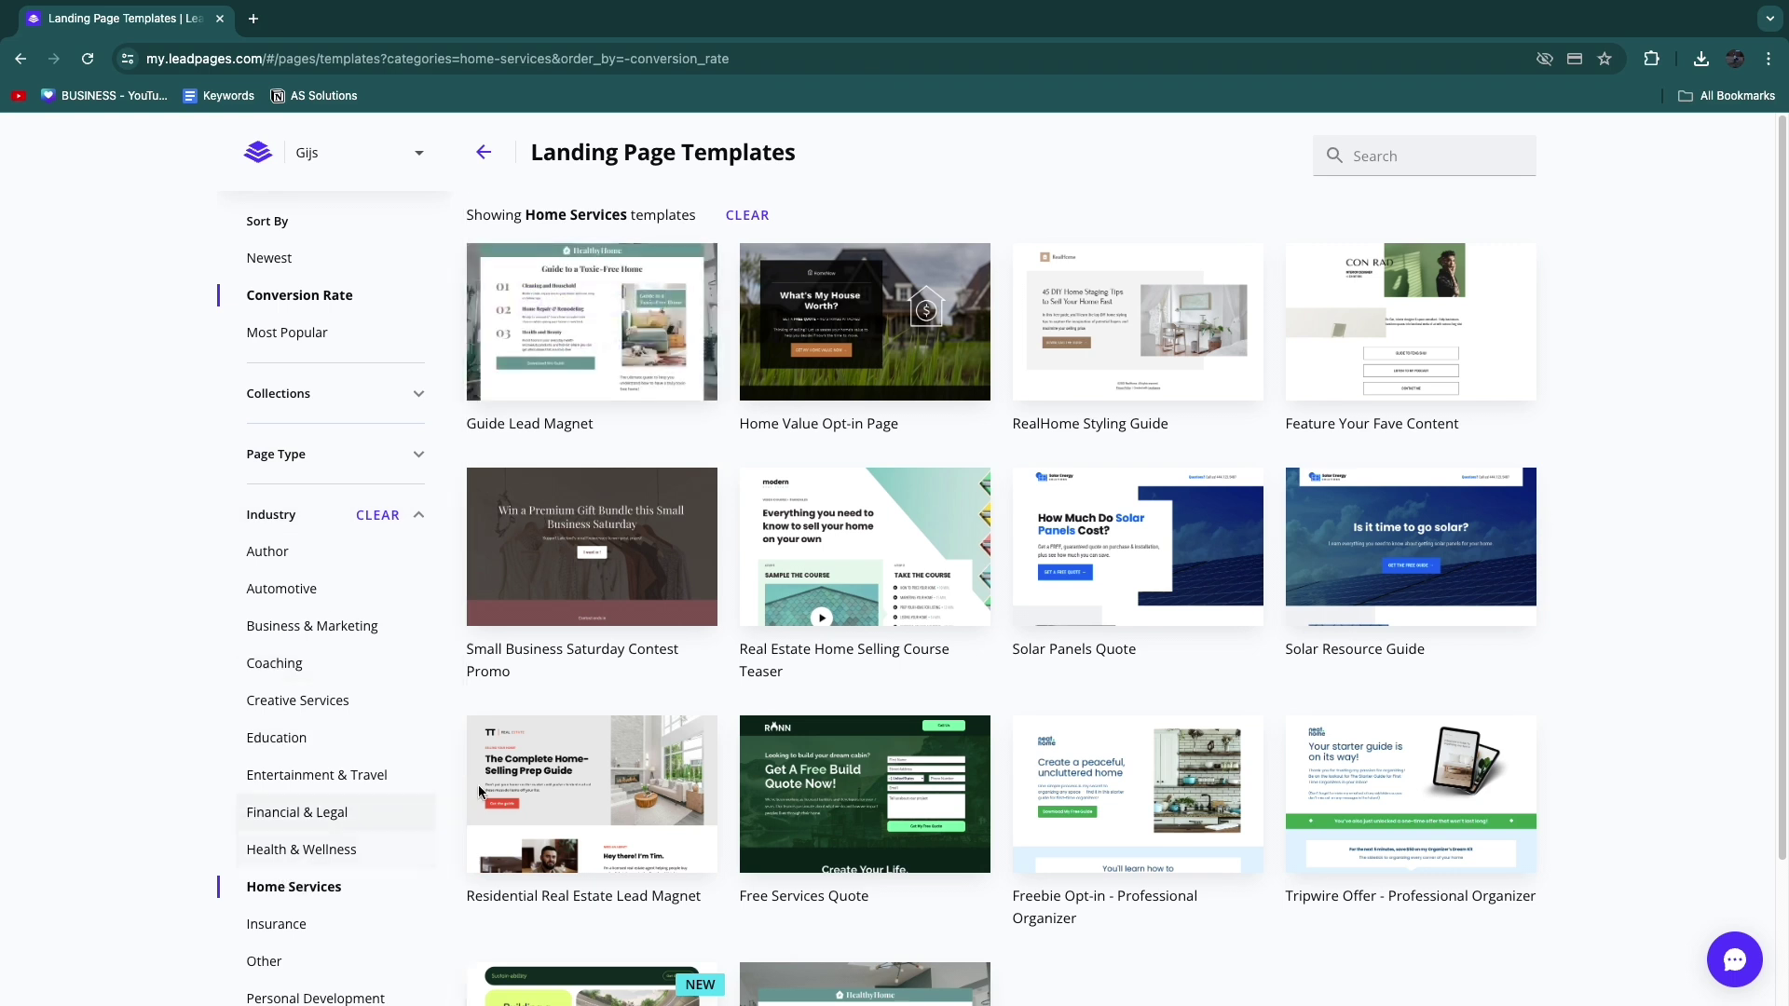
{"action": "mouse_move", "coordinate": [594, 304]}
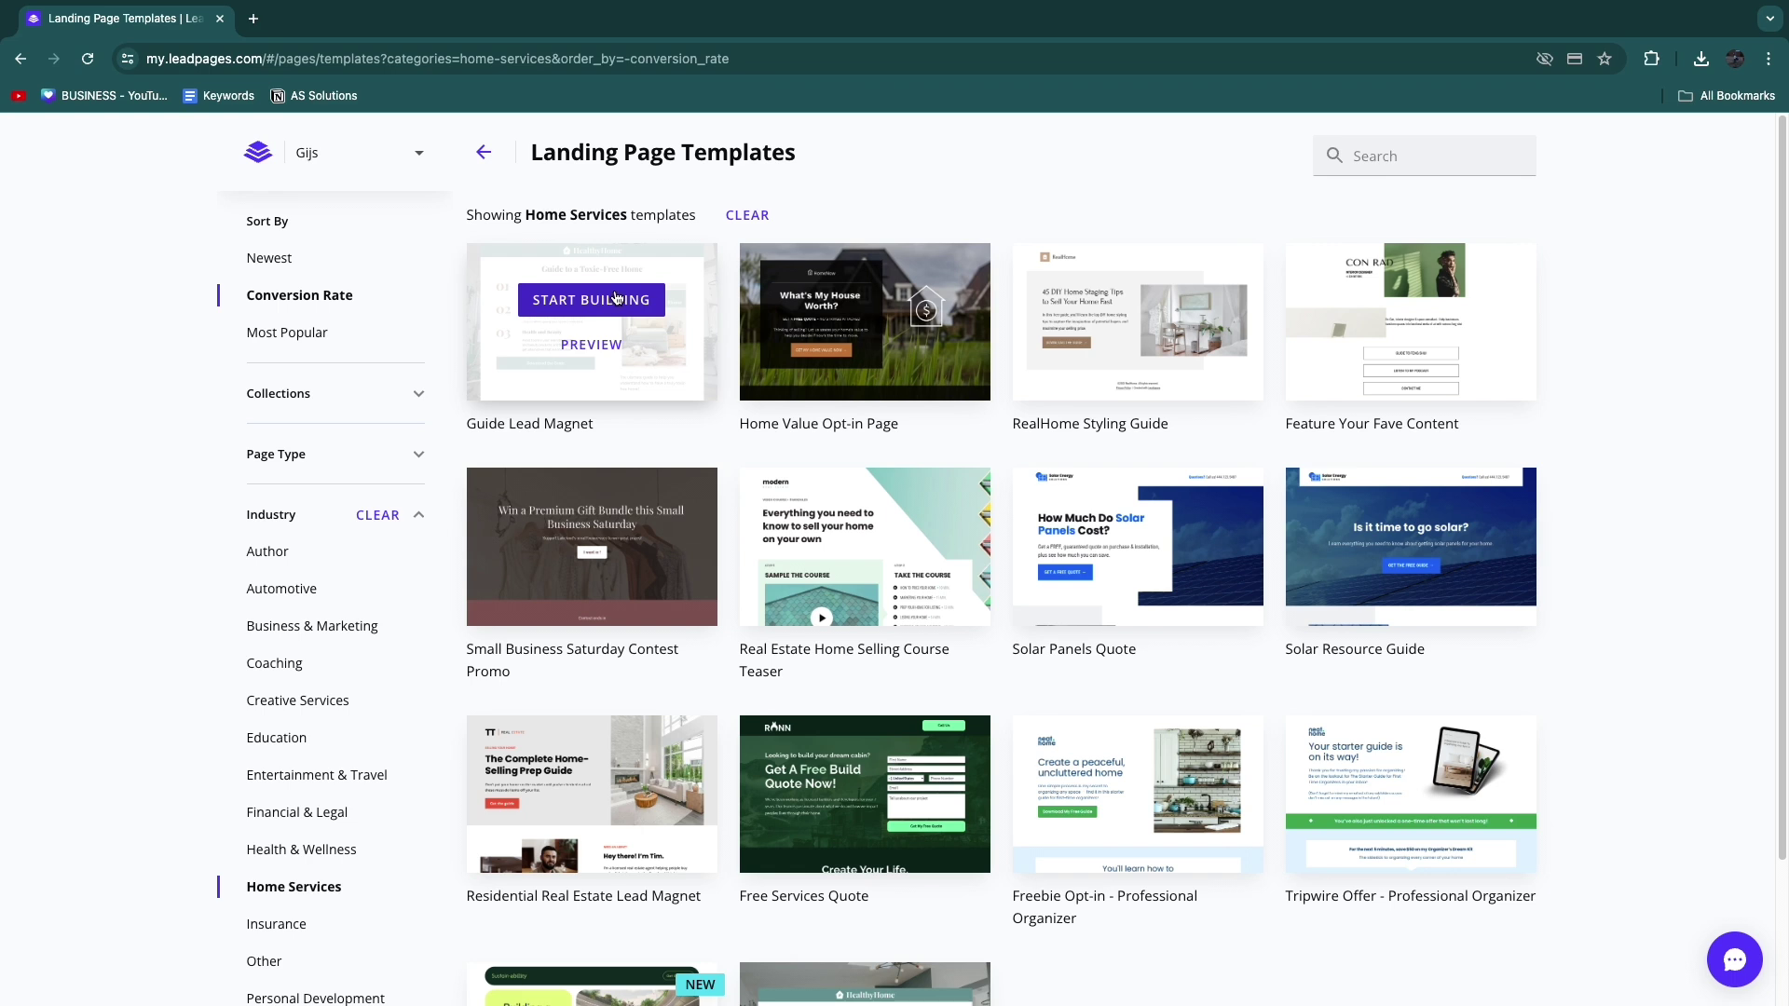
Step: Create a page named 'test' from the Guide Lead Magnet template
{"action": "left_click", "coordinate": [615, 298]}
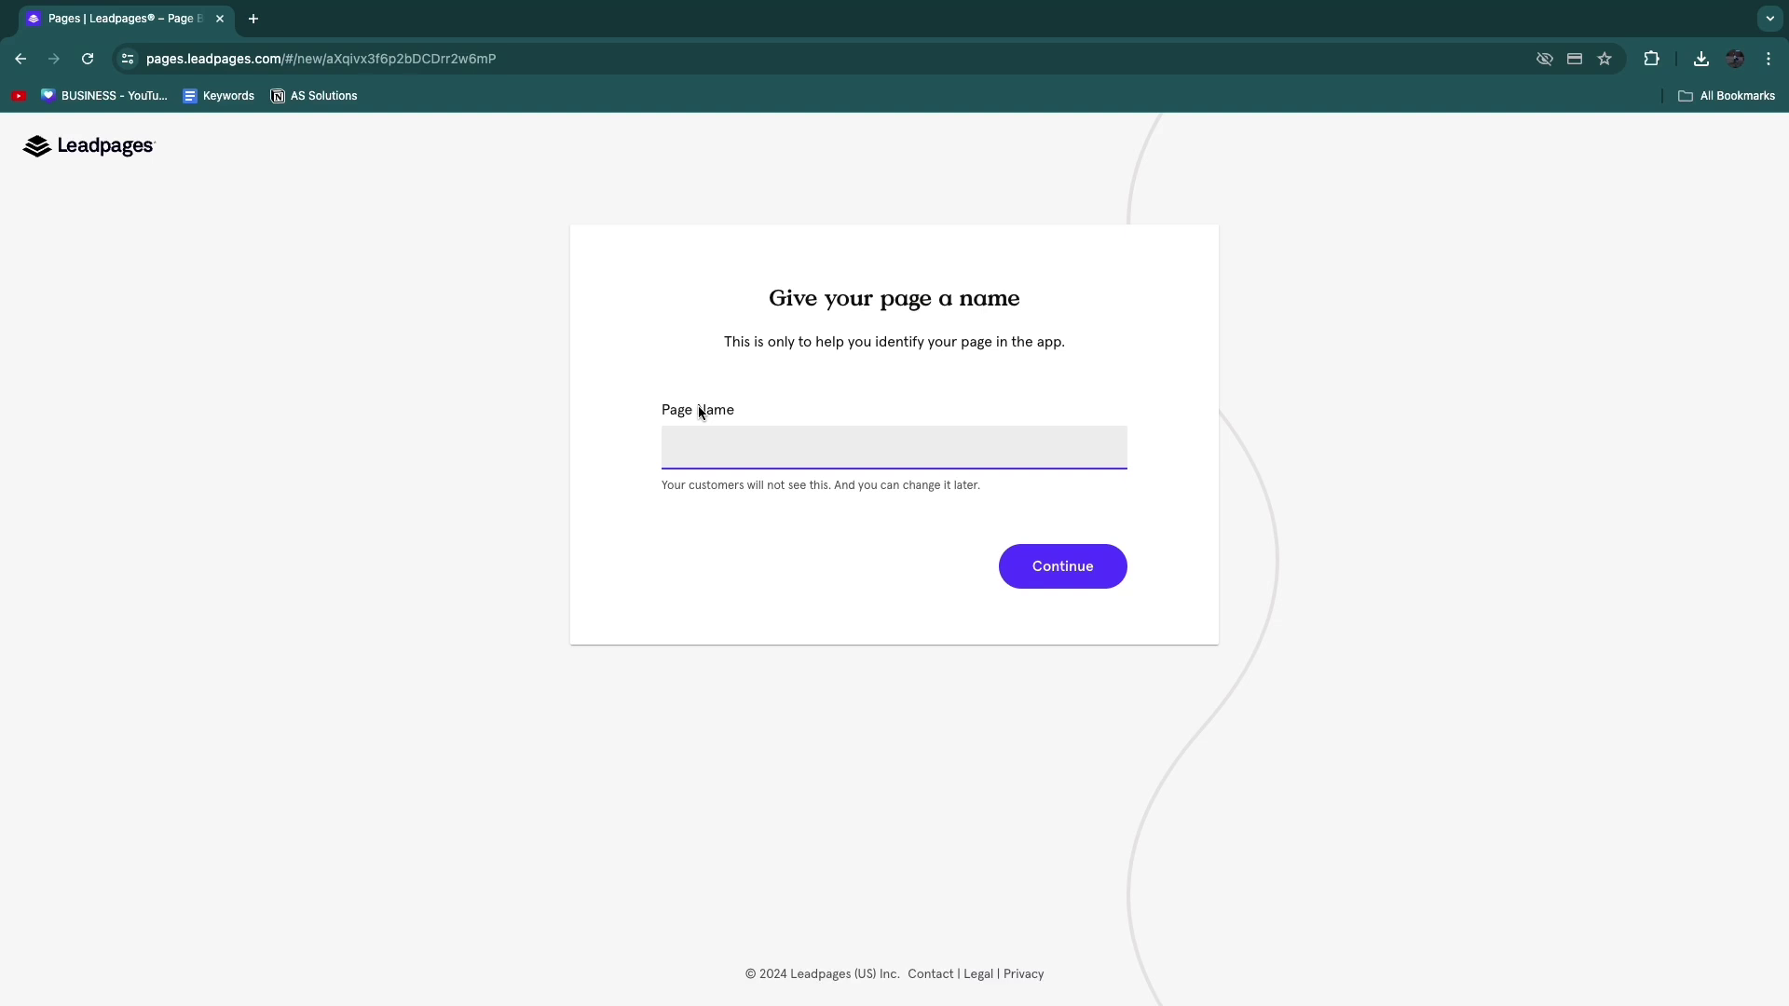
{"action": "left_click_drag", "start_coordinate": [668, 401], "coordinate": [832, 407]}
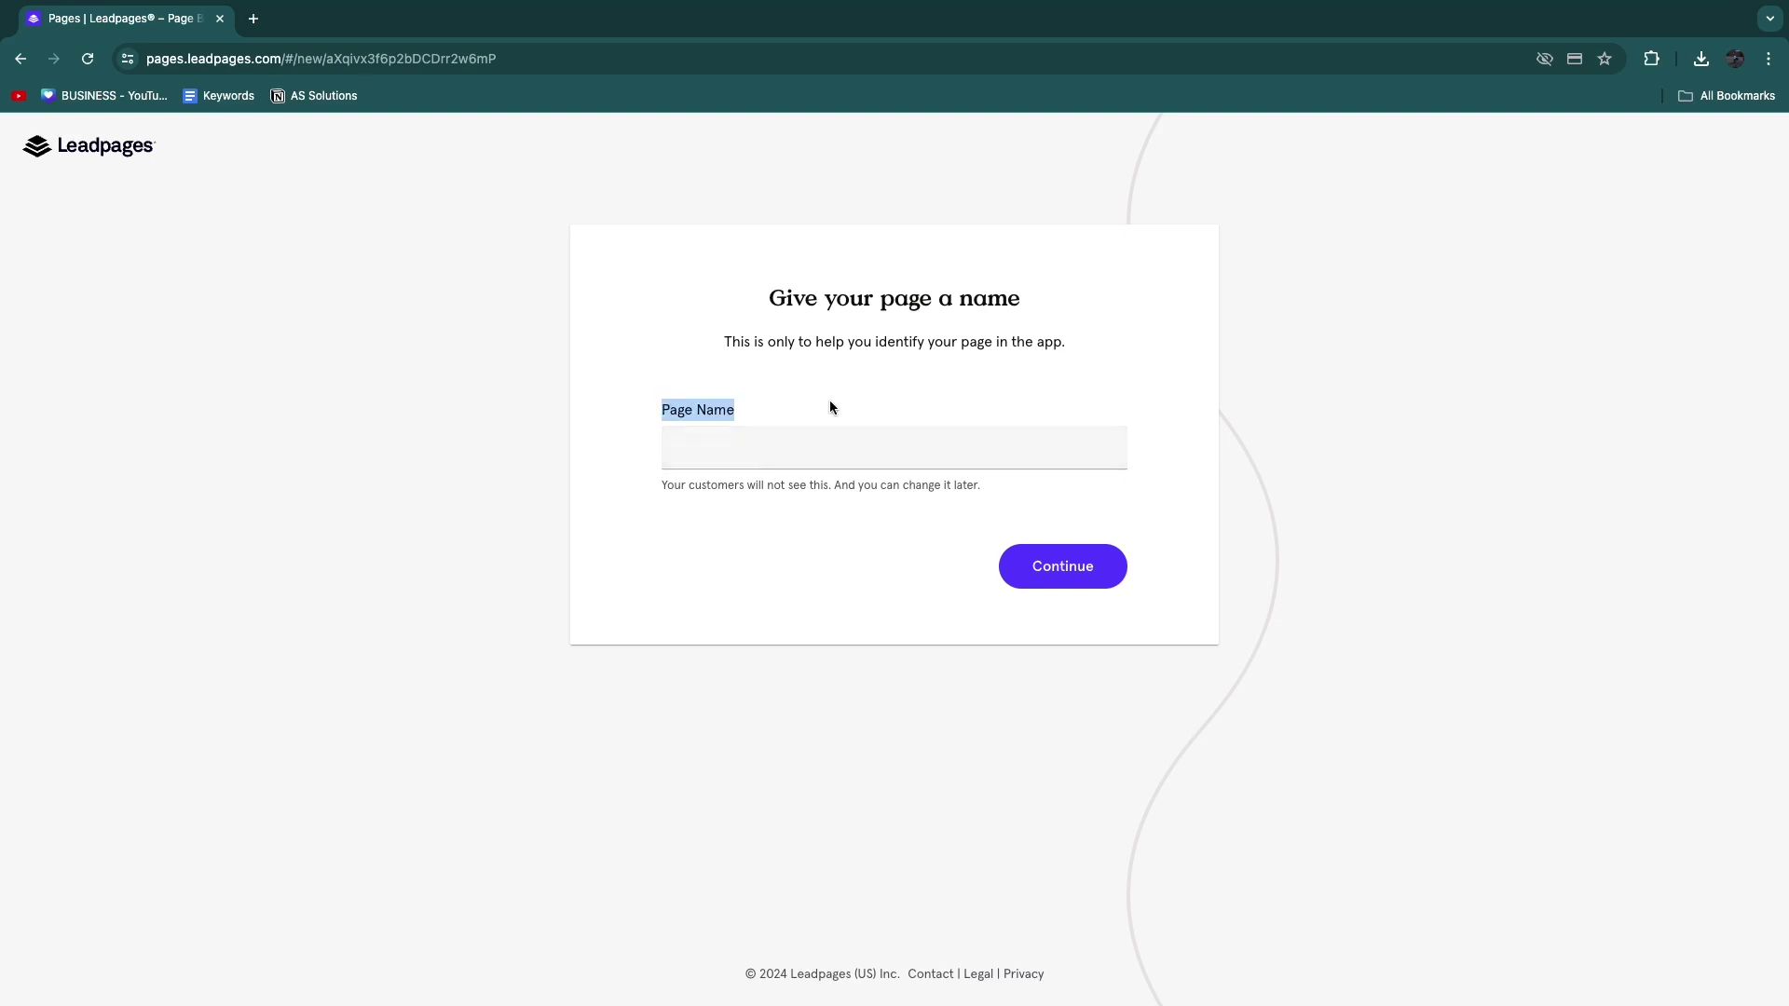
{"action": "left_click", "coordinate": [867, 447]}
{"action": "type", "text": "test"}
{"action": "left_click", "coordinate": [1038, 569]}
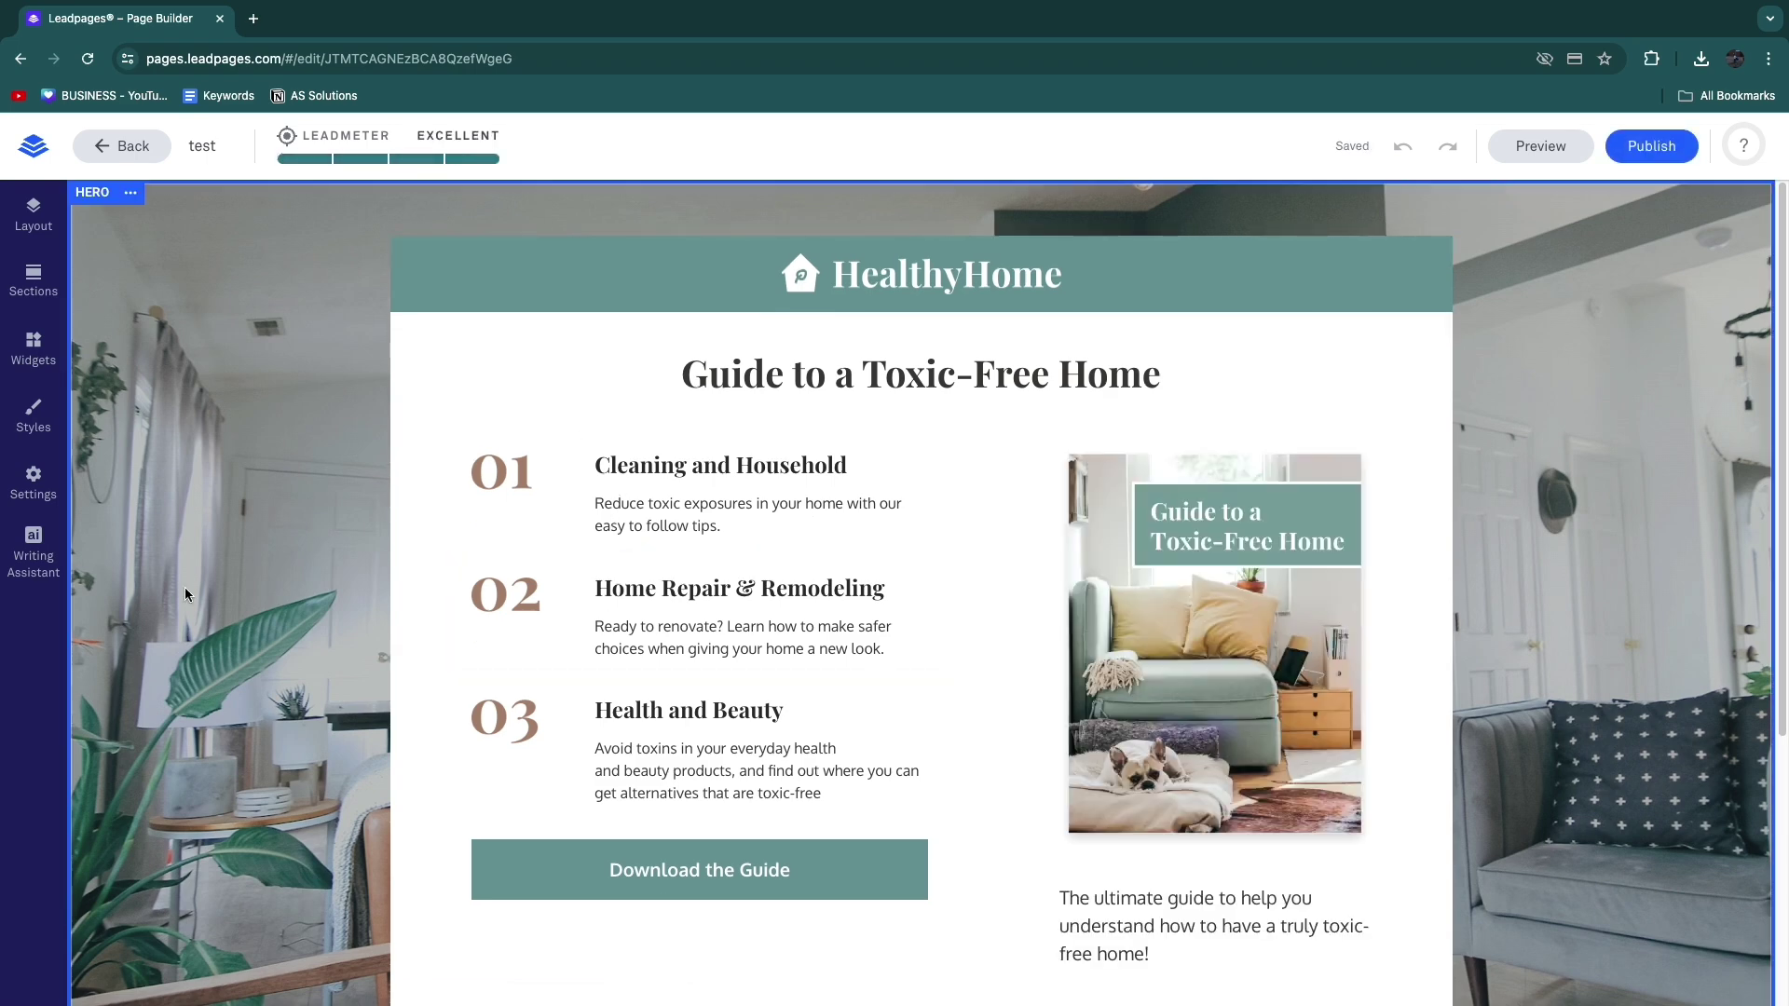
{"action": "scroll", "coordinate": [745, 653], "scroll_direction": "down", "scroll_amount": 3}
{"action": "scroll", "coordinate": [1165, 671], "scroll_direction": "up", "scroll_amount": 3}
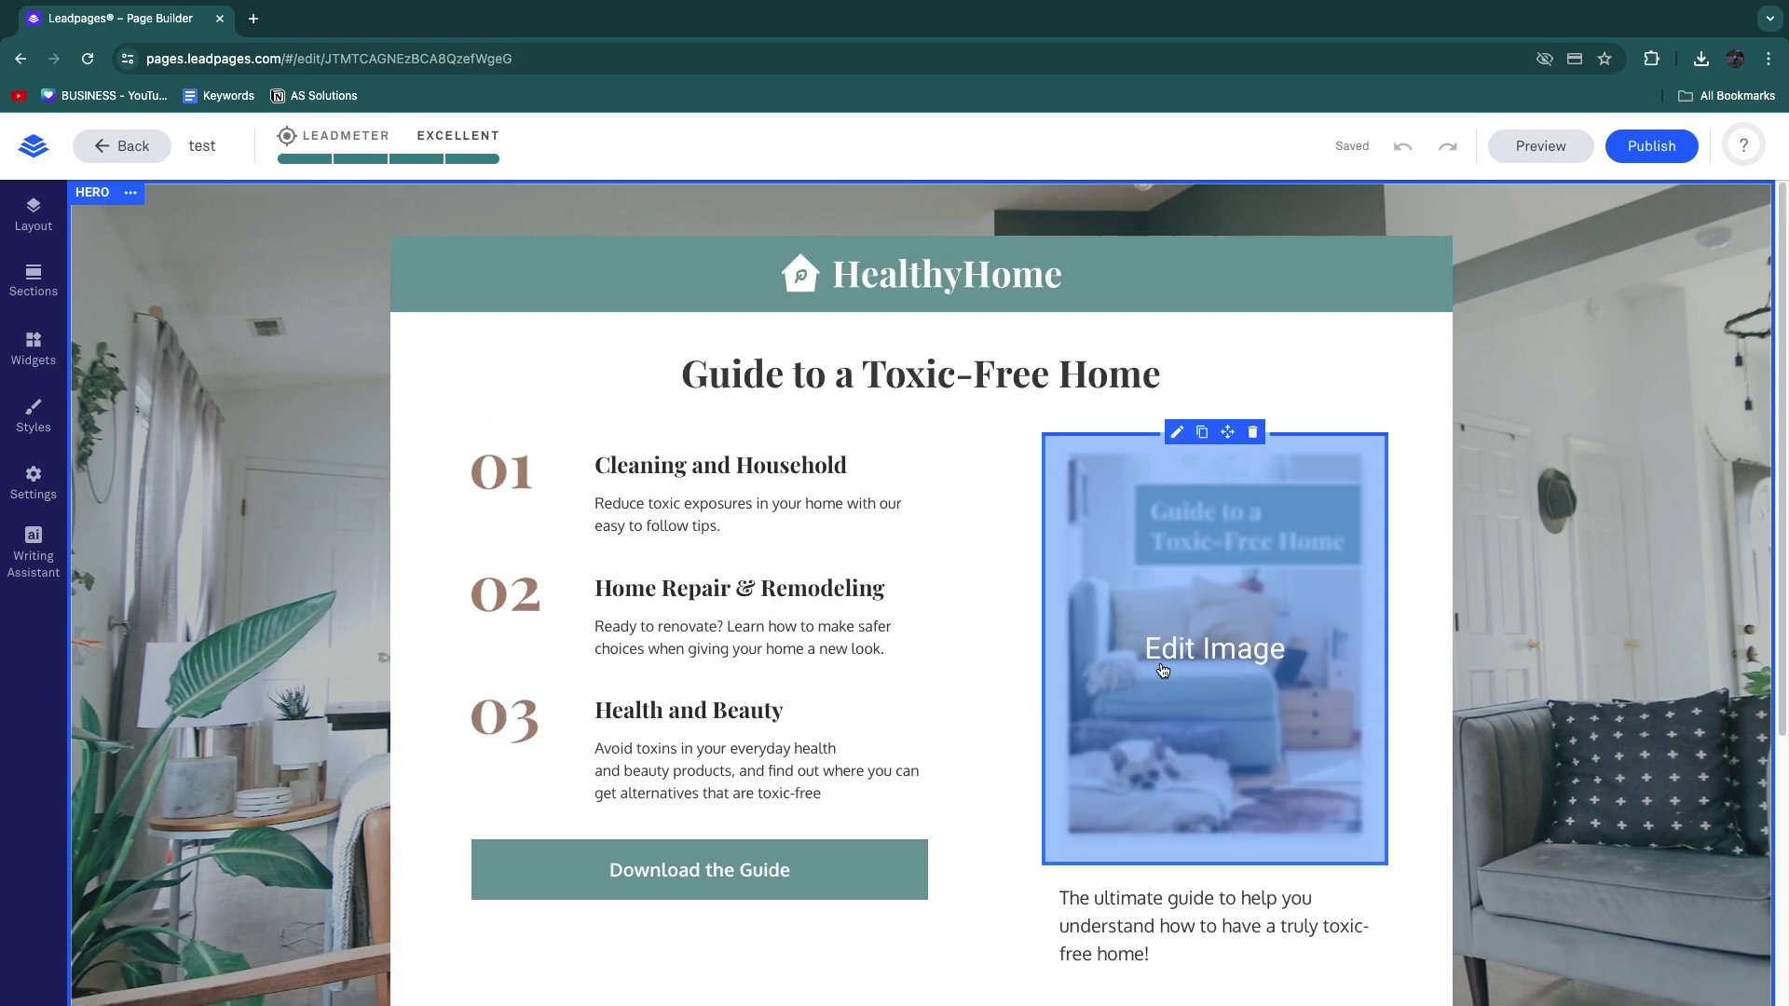
{"action": "left_click_drag", "start_coordinate": [684, 374], "coordinate": [1166, 375]}
{"action": "scroll", "coordinate": [708, 718], "scroll_direction": "down", "scroll_amount": 2}
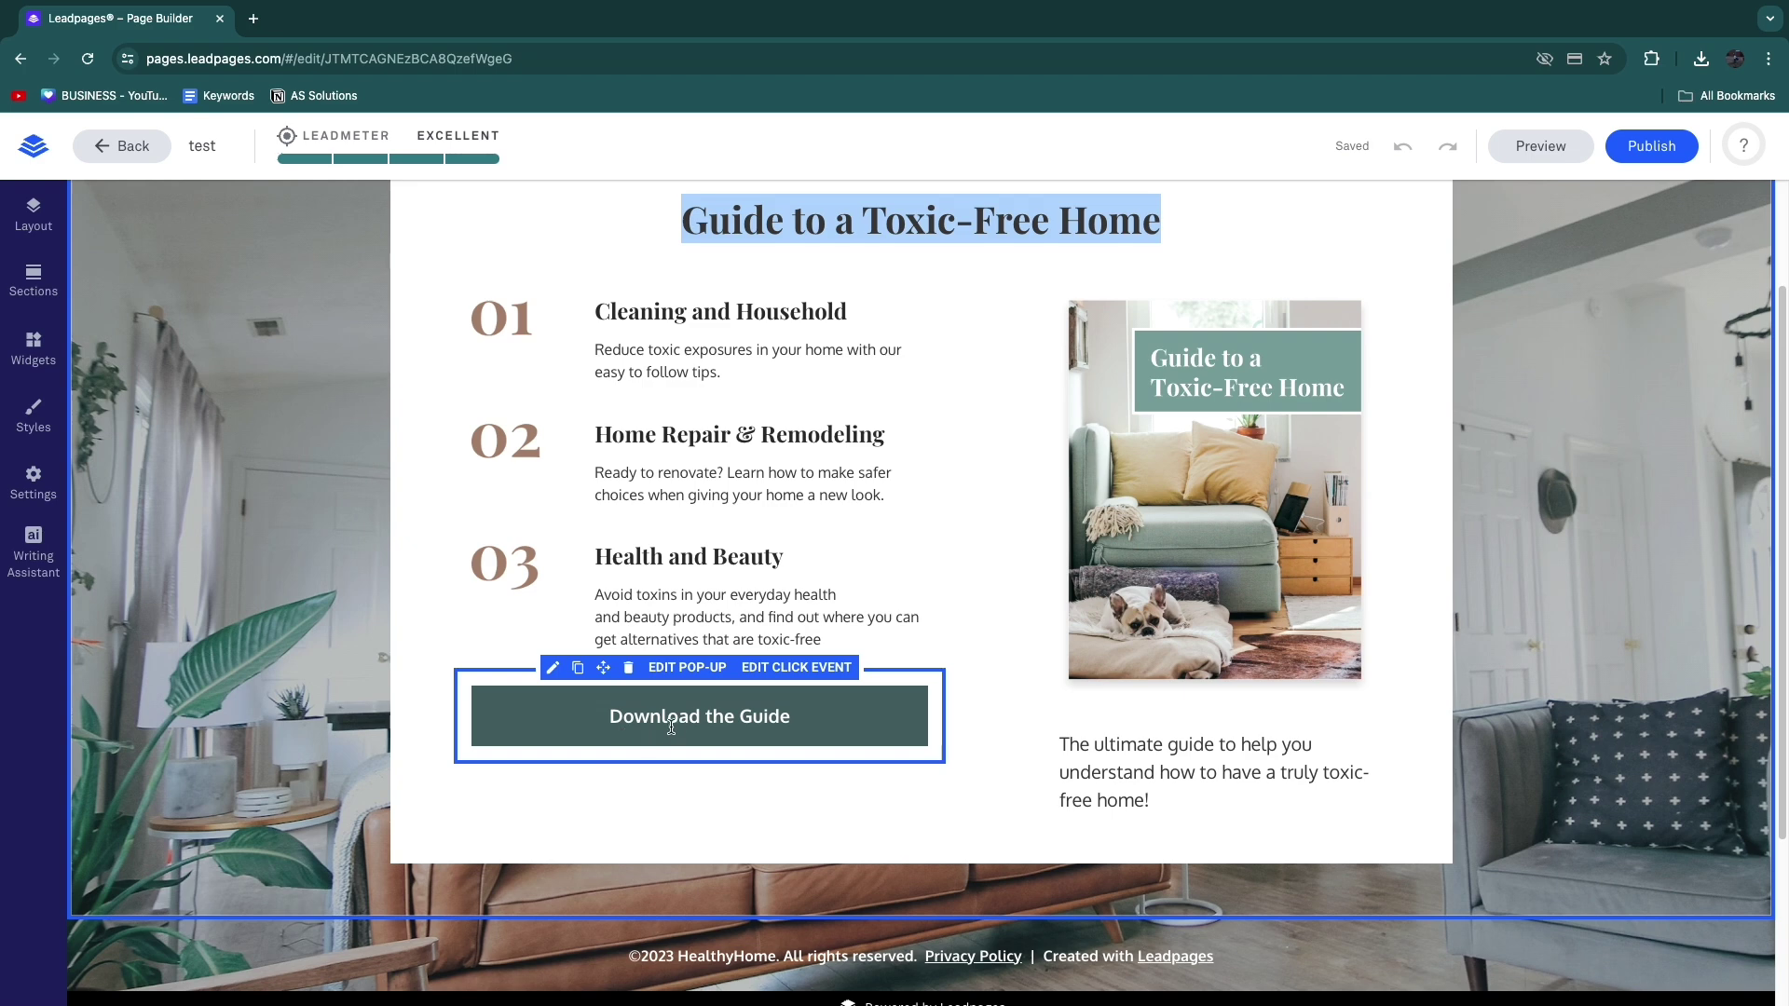
{"action": "scroll", "coordinate": [690, 687], "scroll_direction": "up", "scroll_amount": 2}
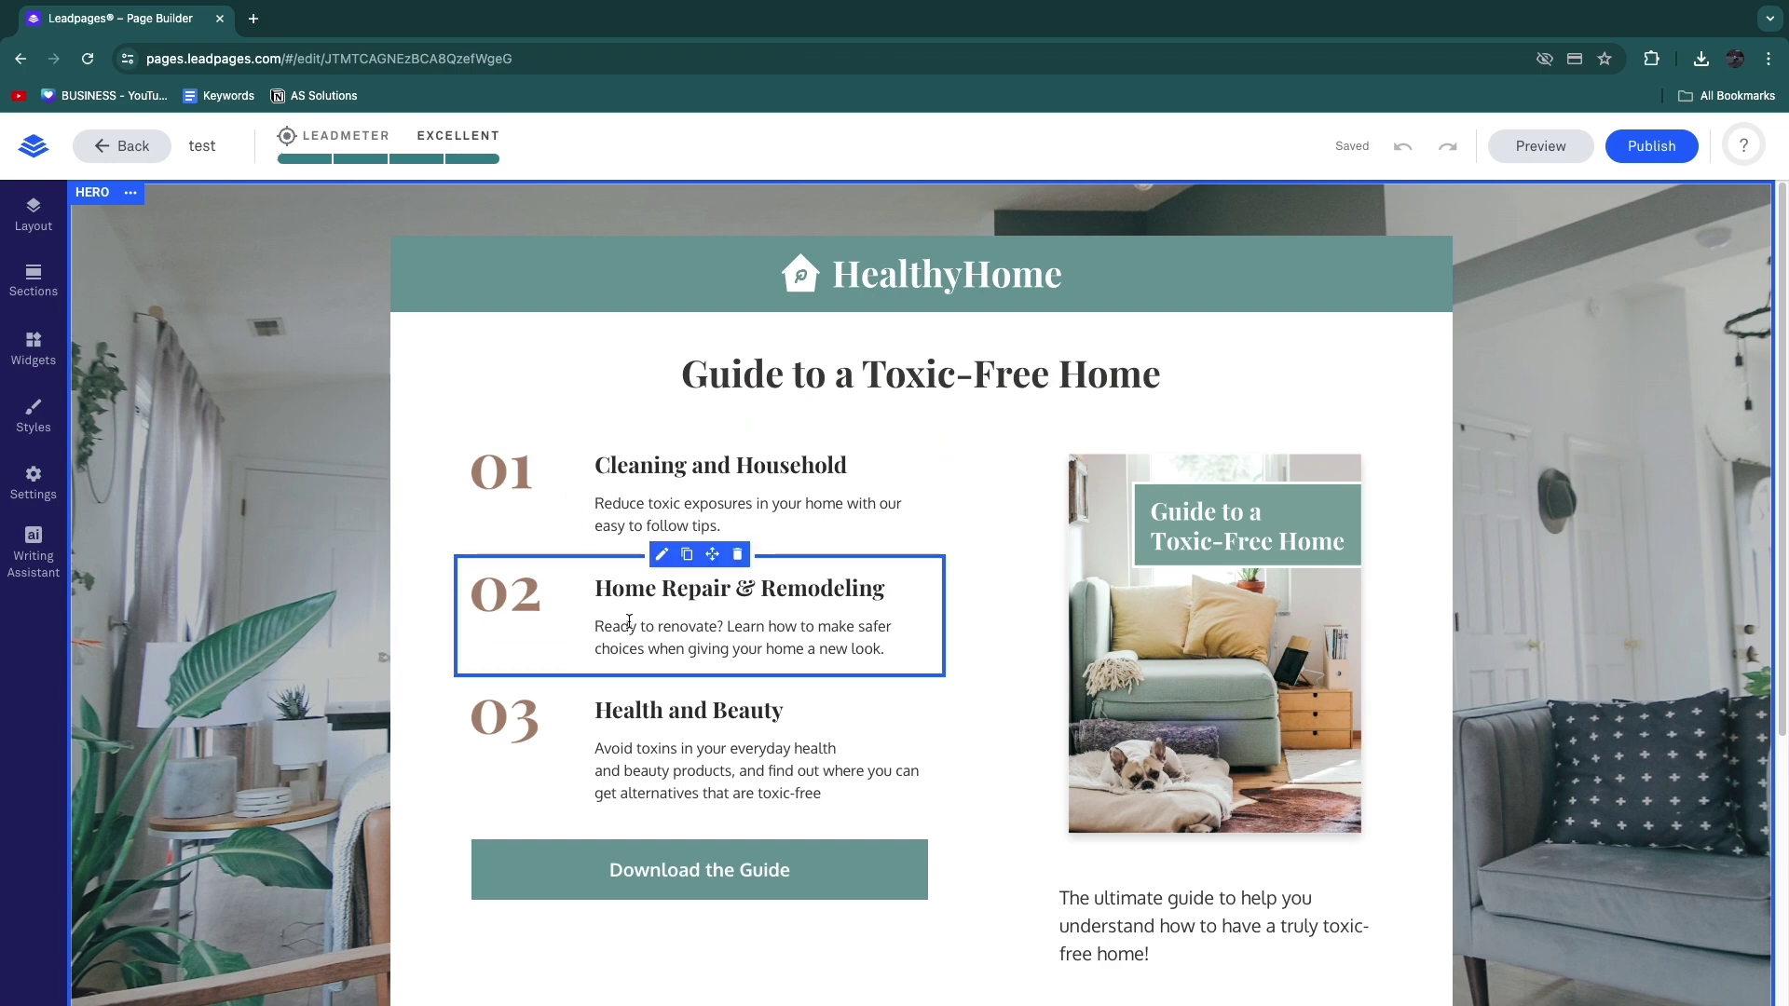
{"action": "left_click", "coordinate": [680, 501]}
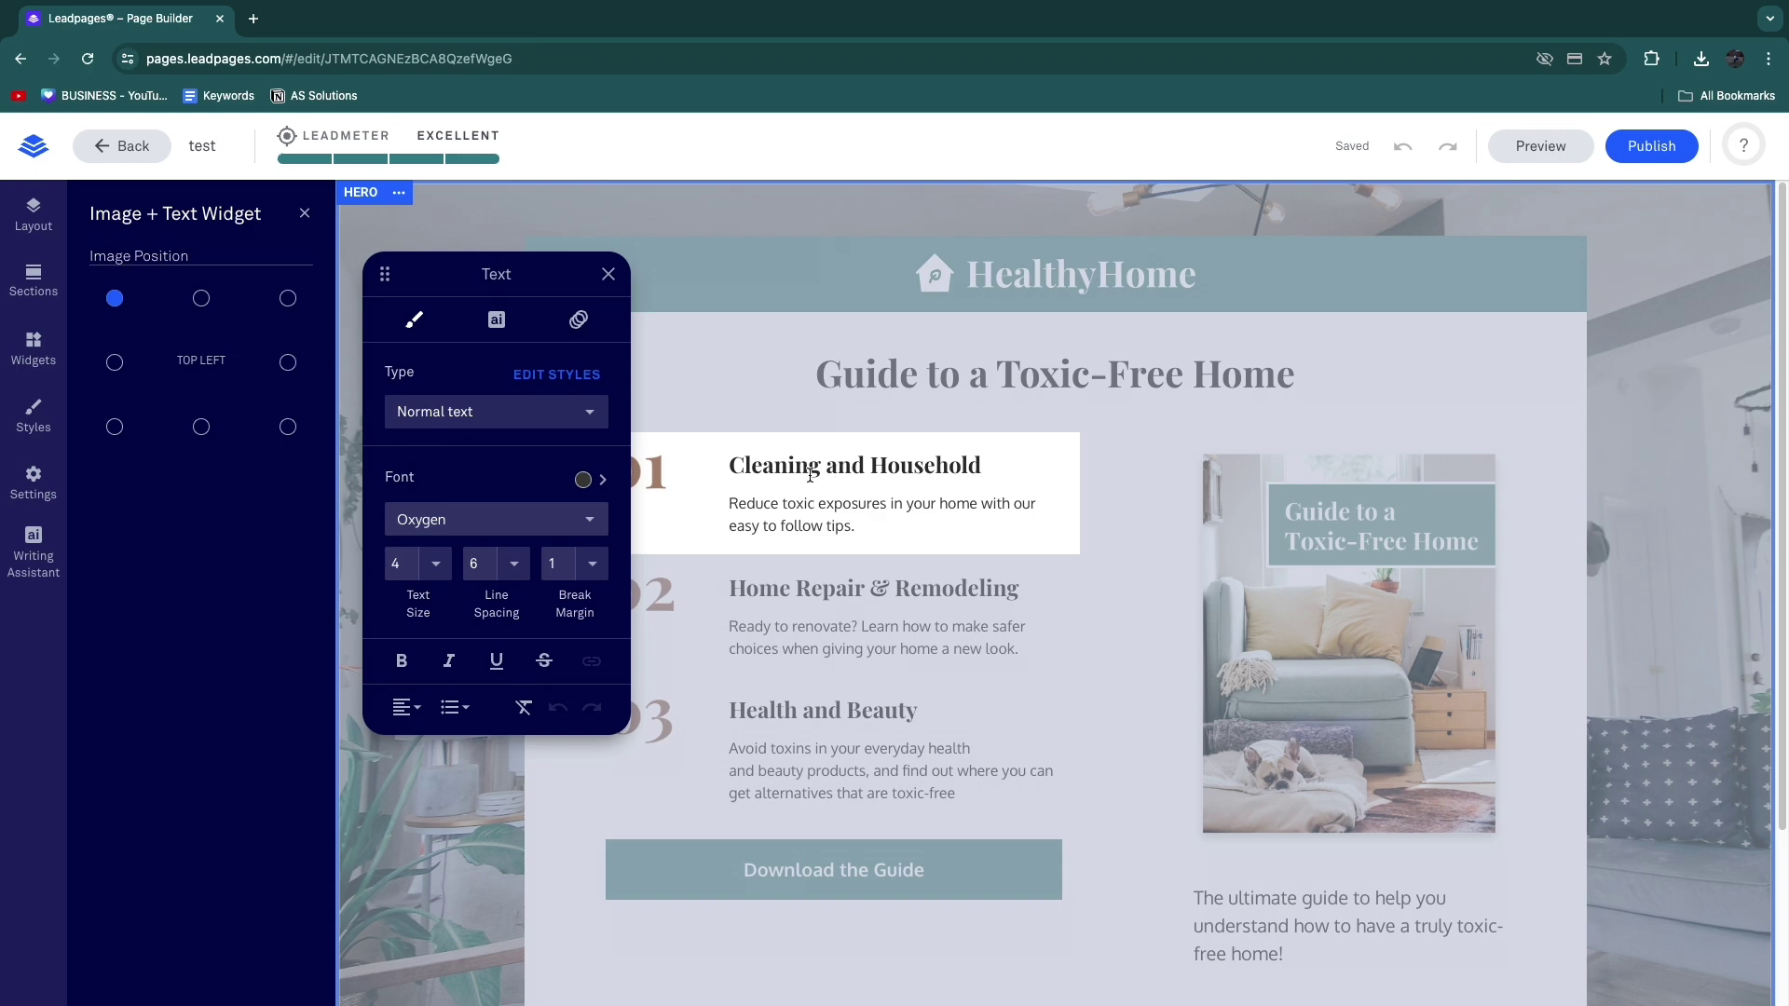
{"action": "left_click", "coordinate": [808, 474]}
{"action": "left_click_drag", "start_coordinate": [735, 464], "coordinate": [977, 473]}
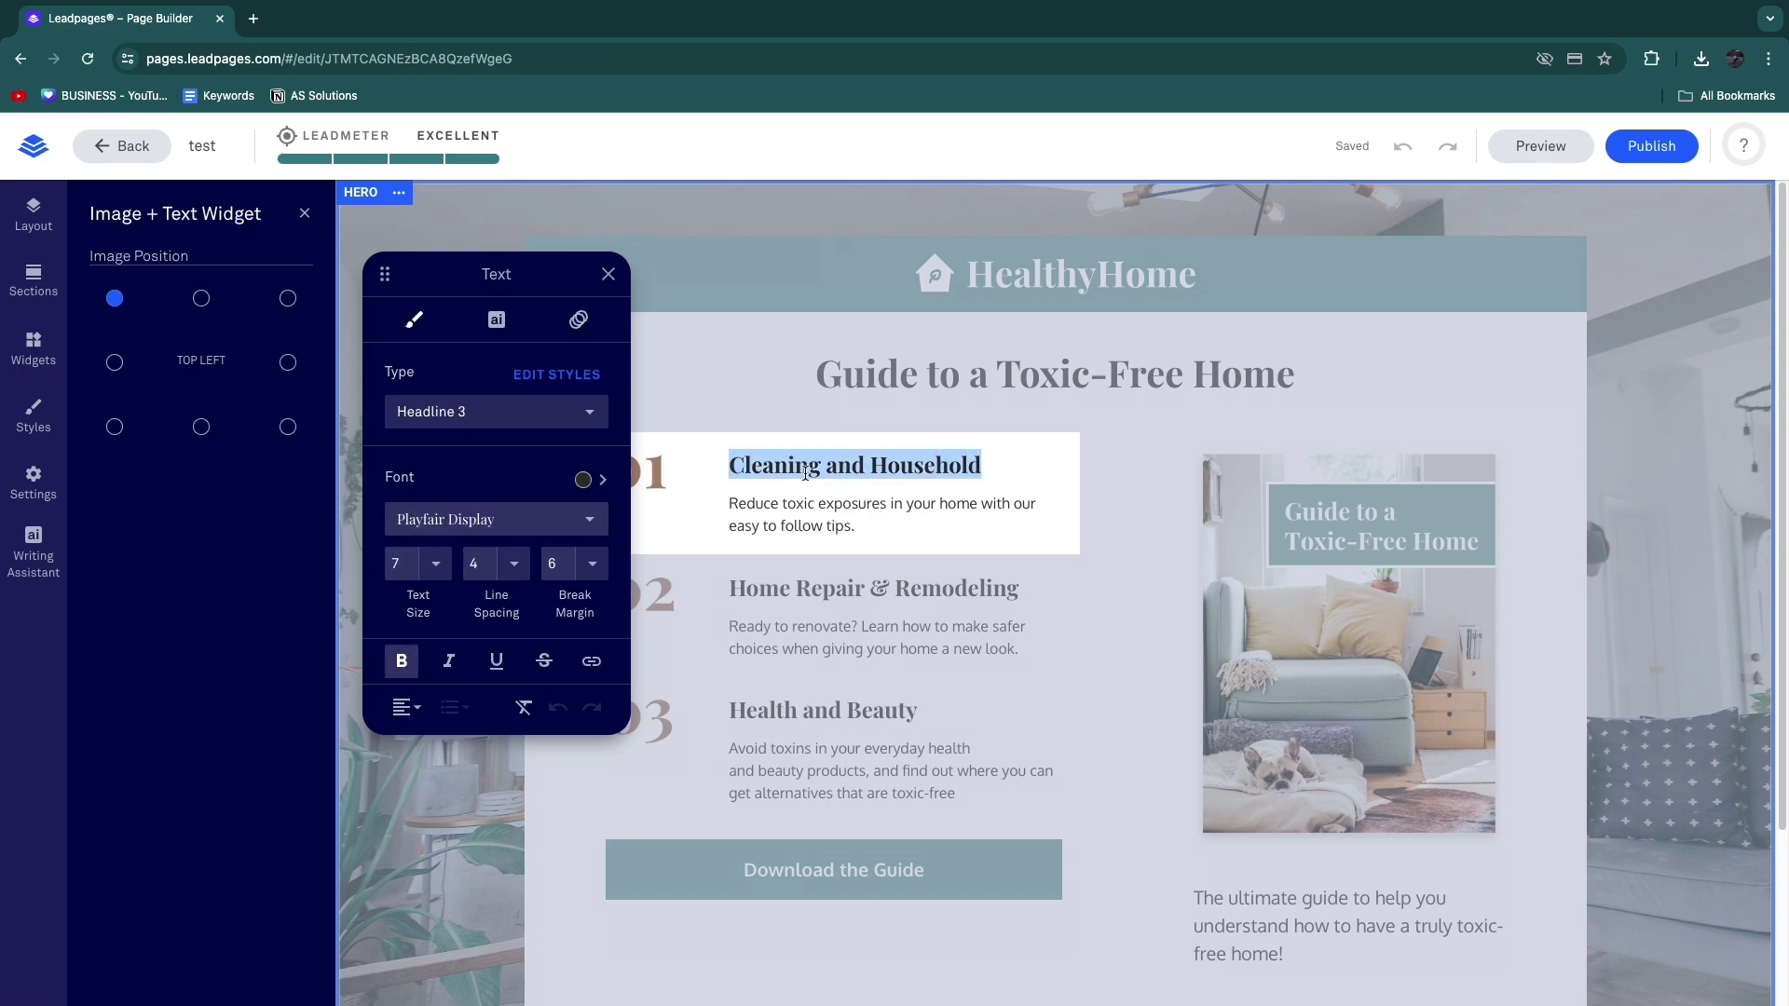
{"action": "left_click", "coordinate": [547, 416]}
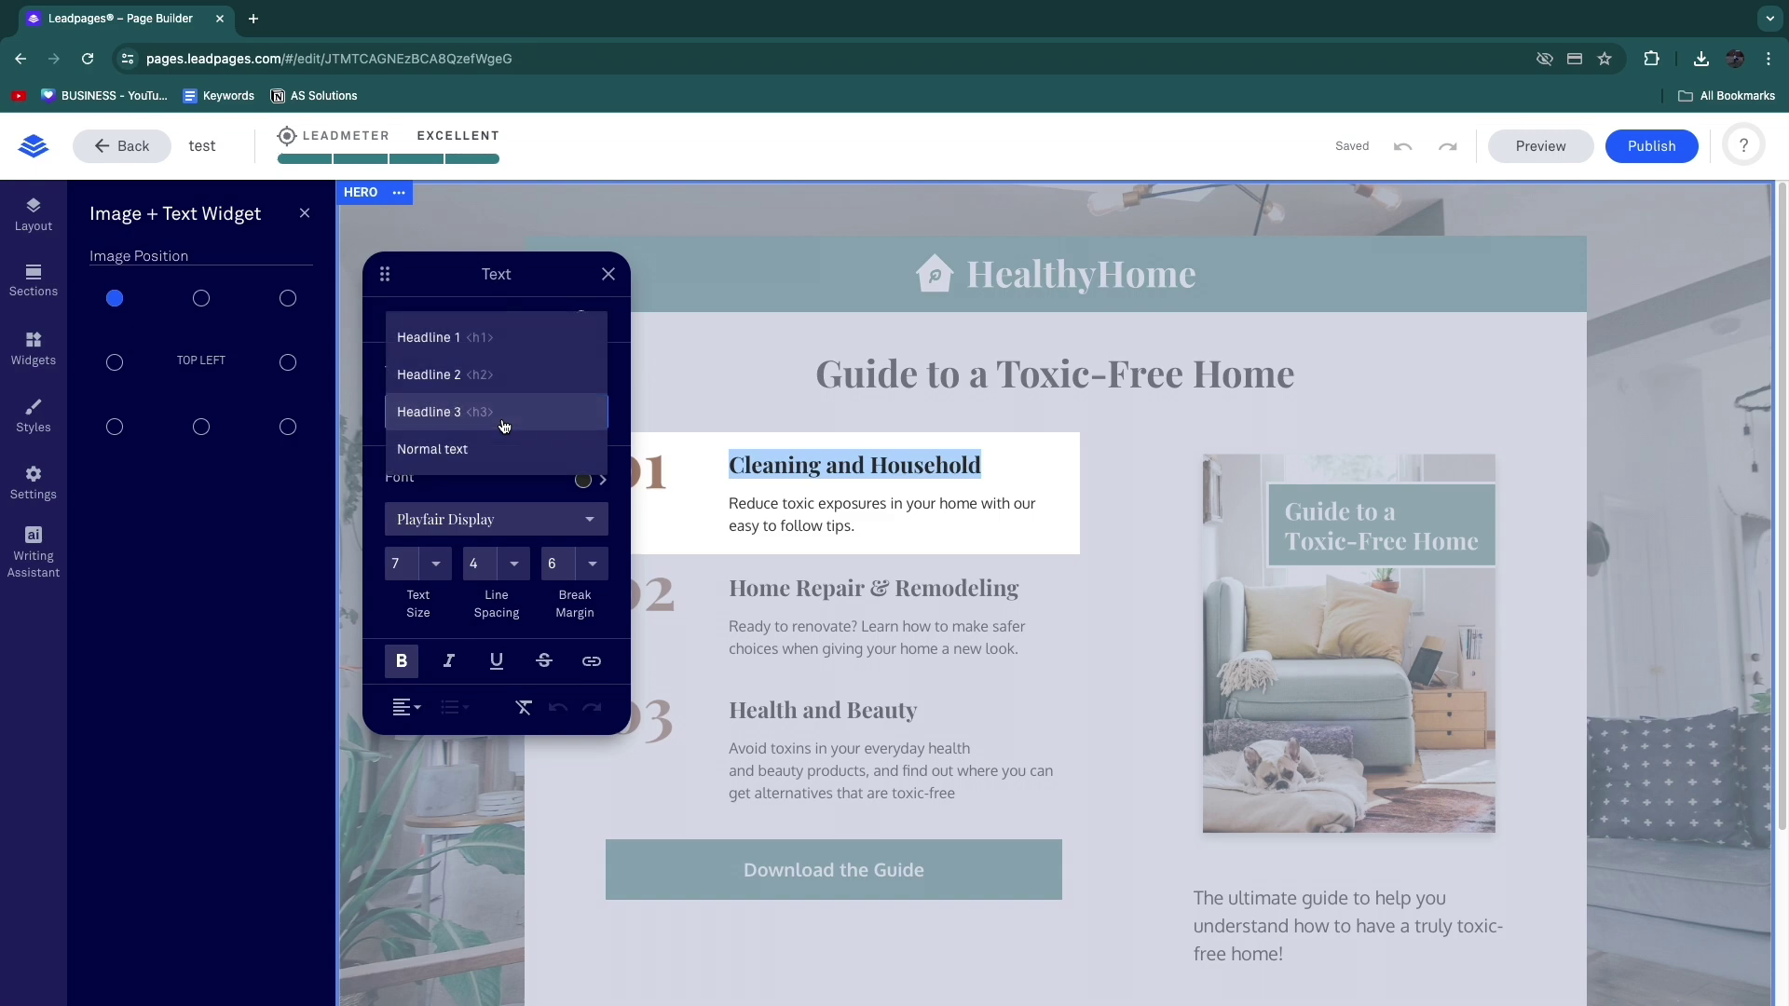
{"action": "left_click", "coordinate": [476, 494]}
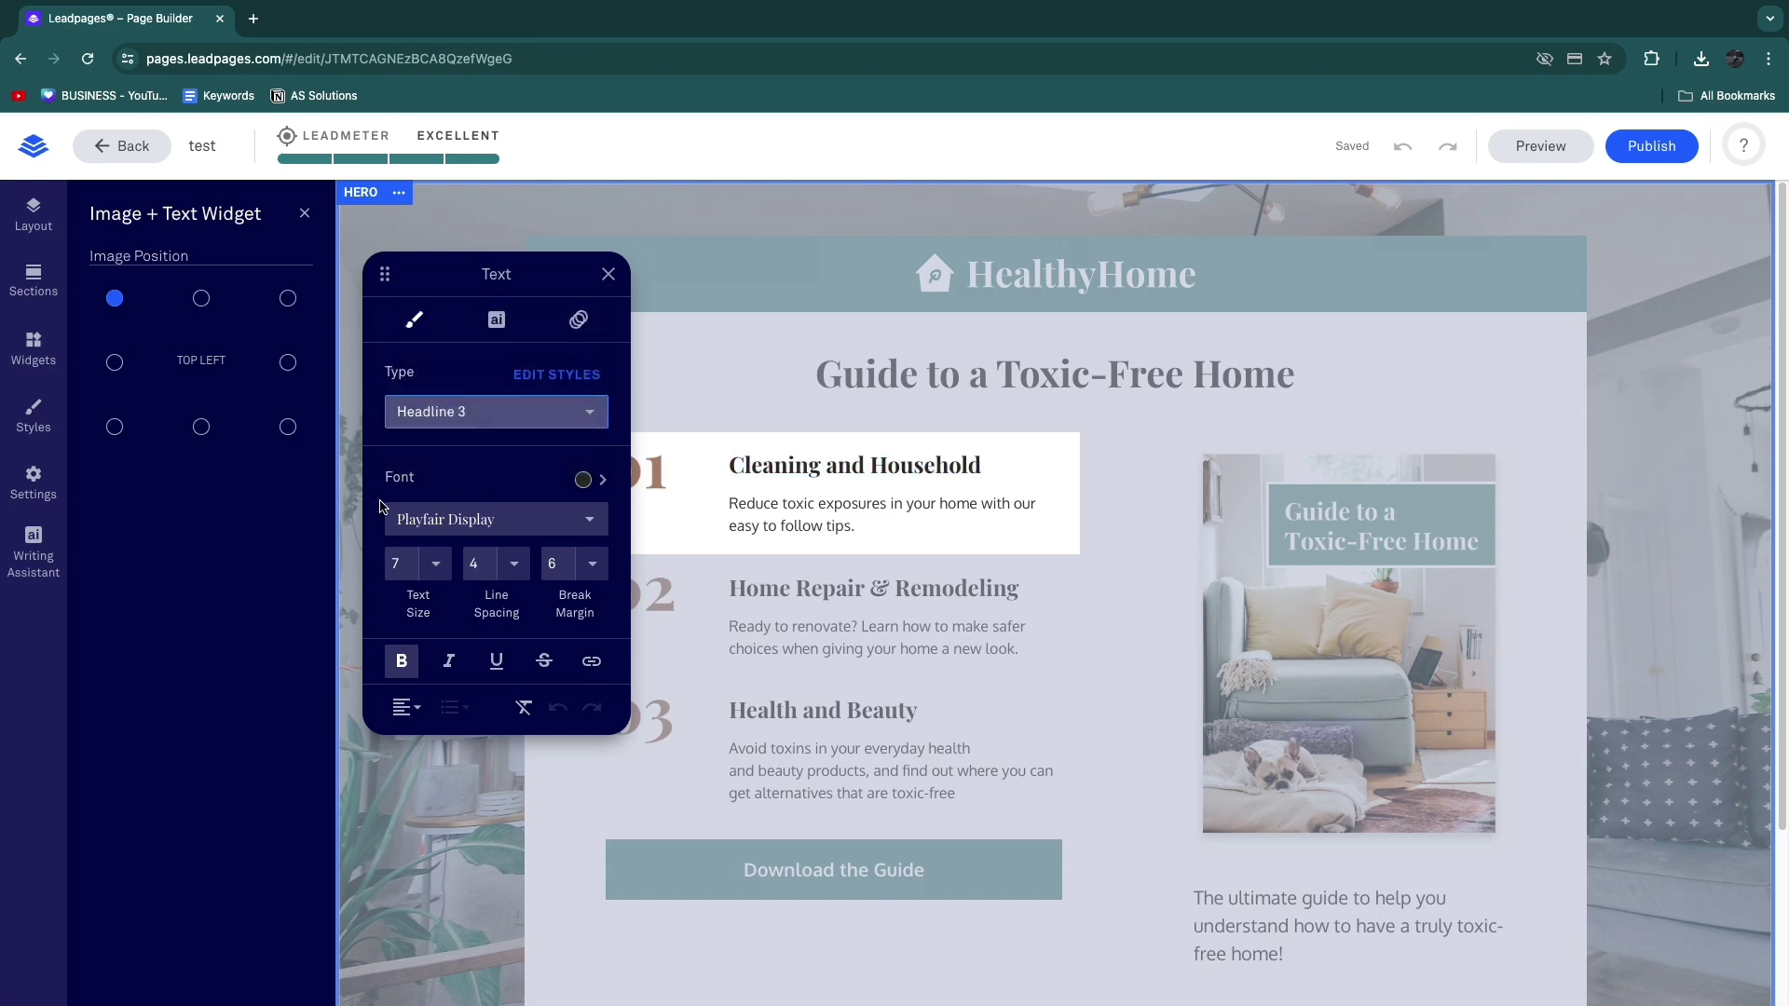
{"action": "left_click_drag", "start_coordinate": [376, 483], "coordinate": [476, 481]}
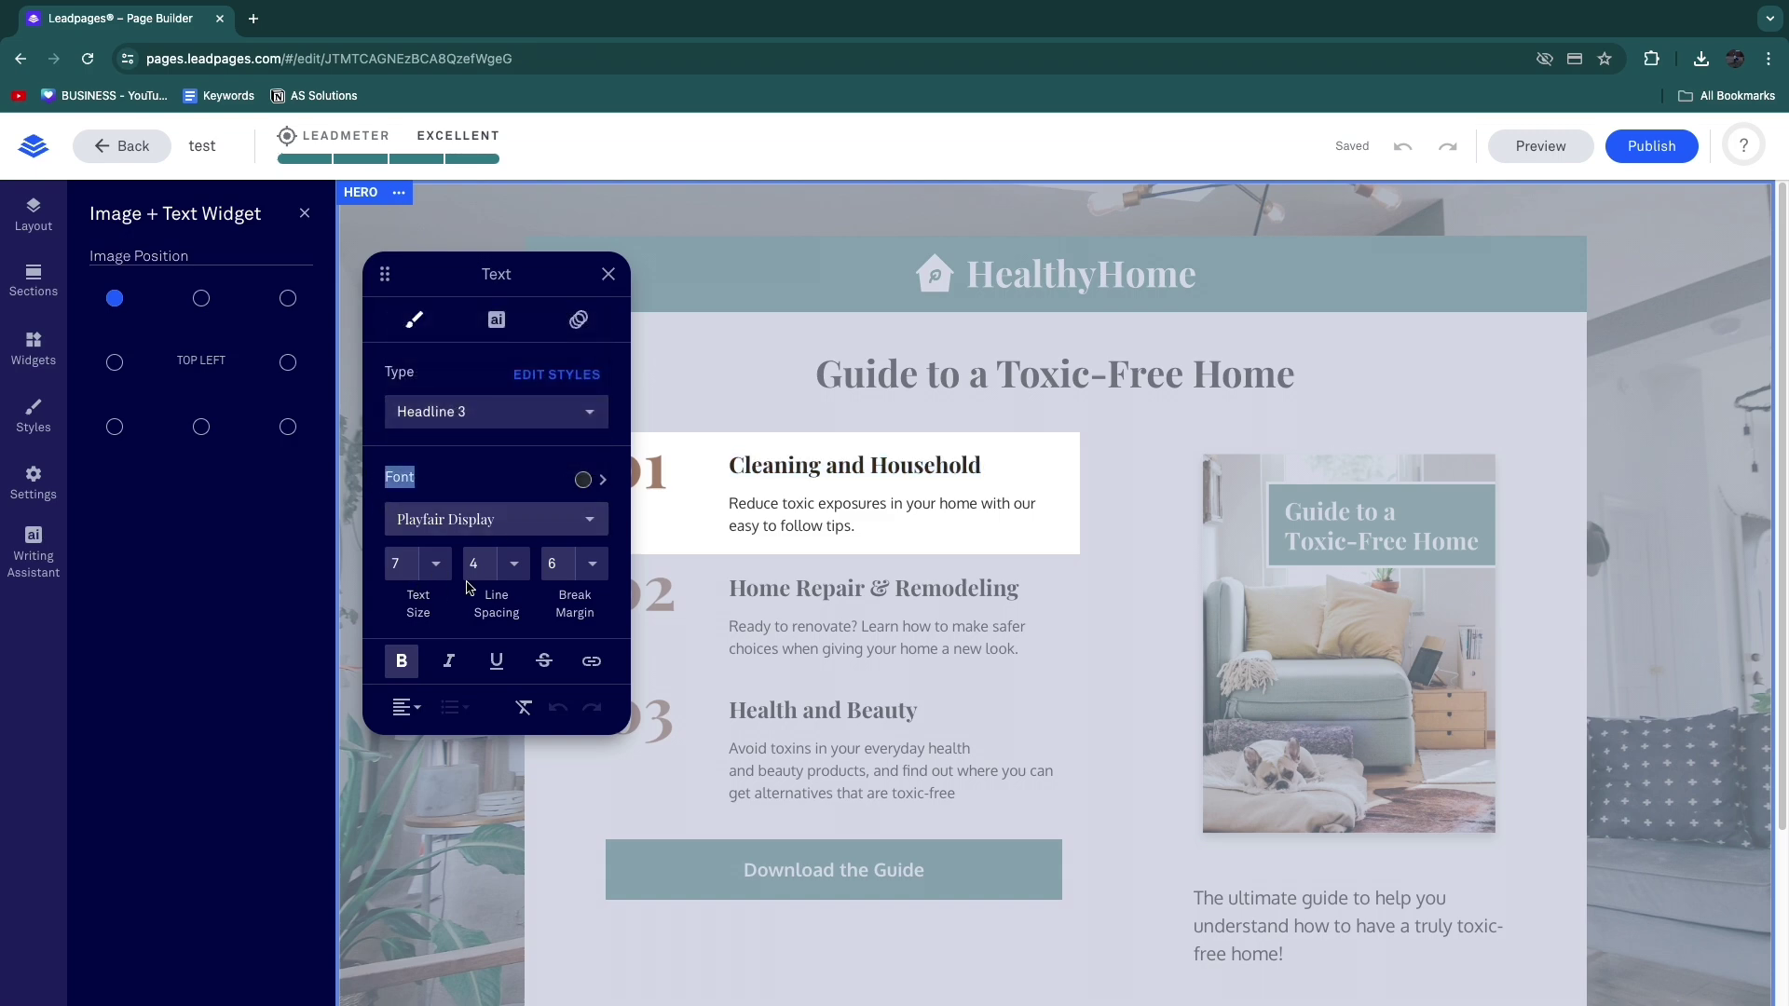
{"action": "left_click", "coordinate": [496, 661]}
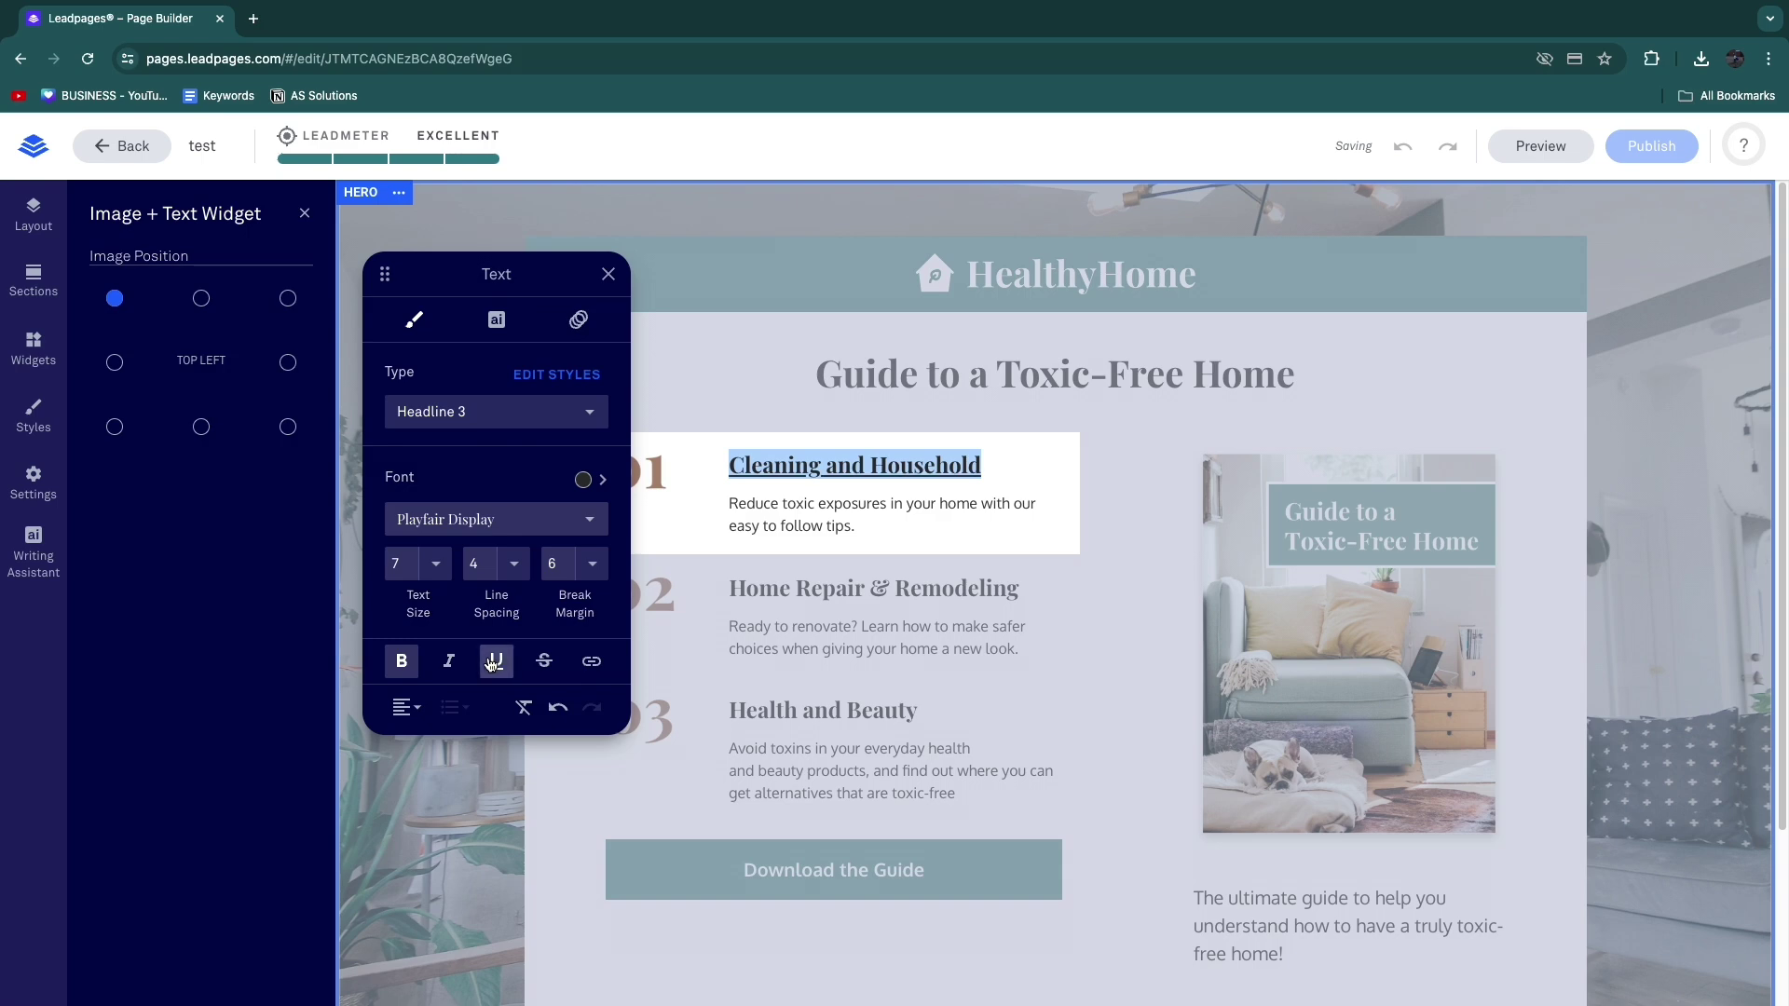
{"action": "left_click", "coordinate": [492, 661]}
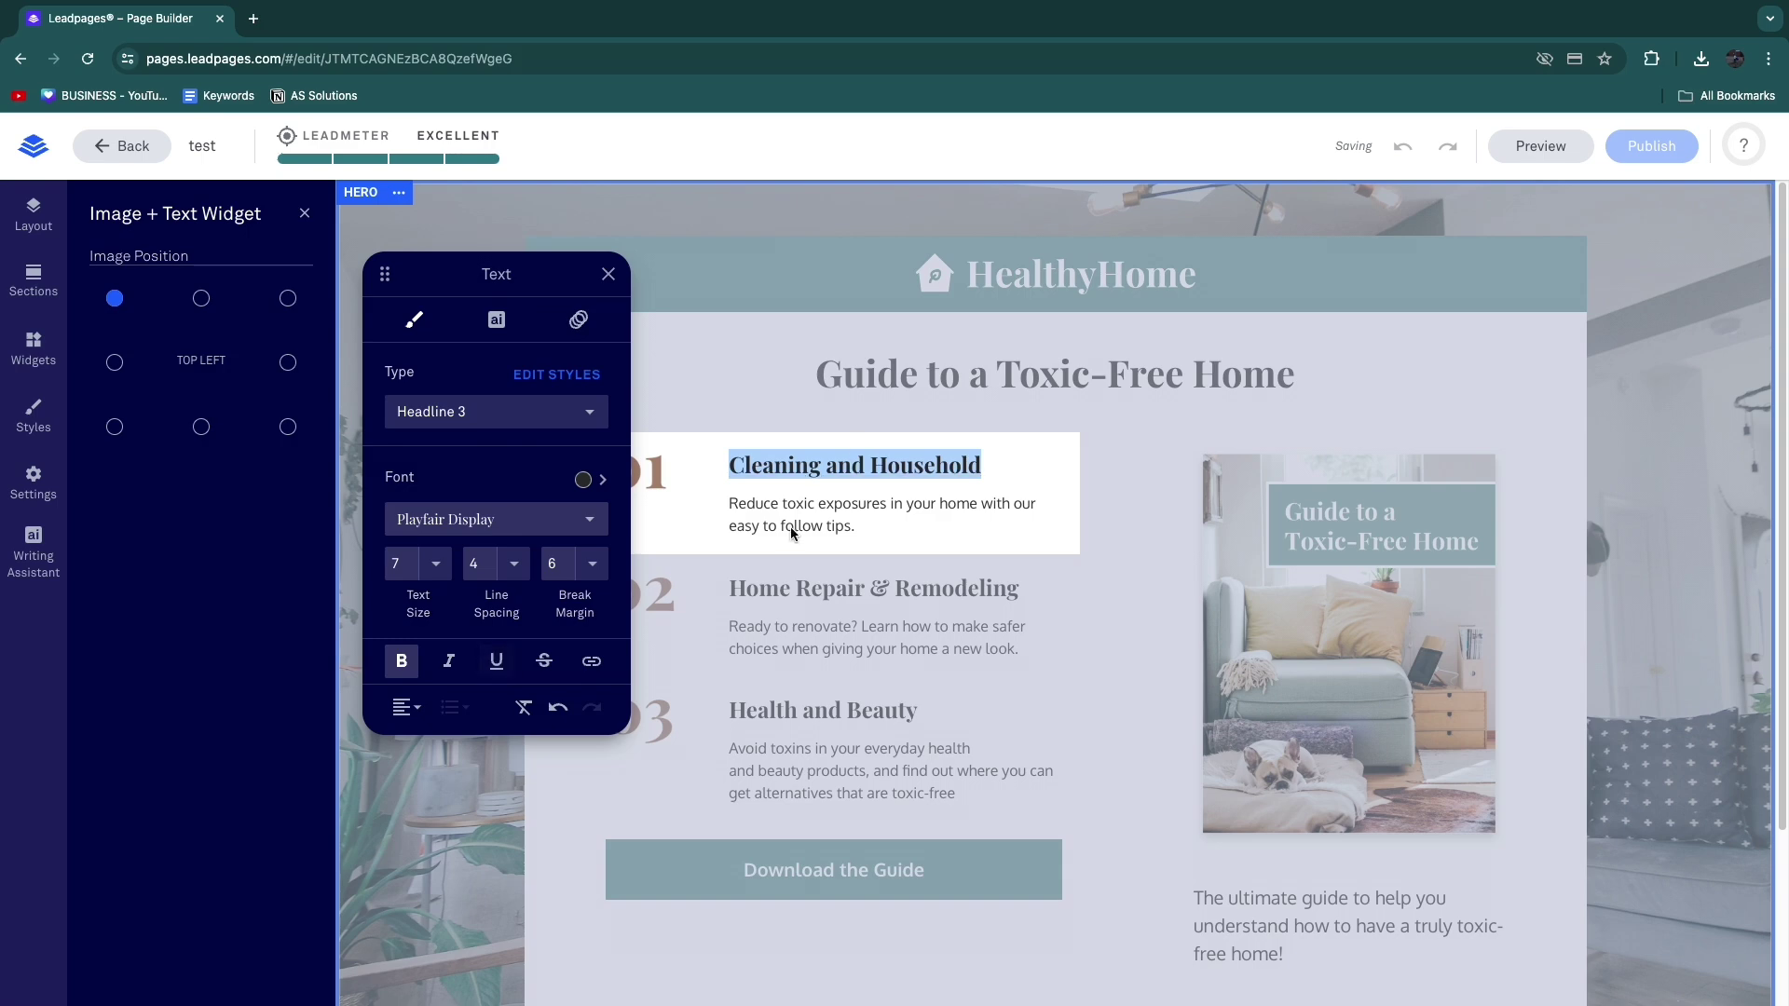
{"action": "left_click", "coordinate": [593, 661]}
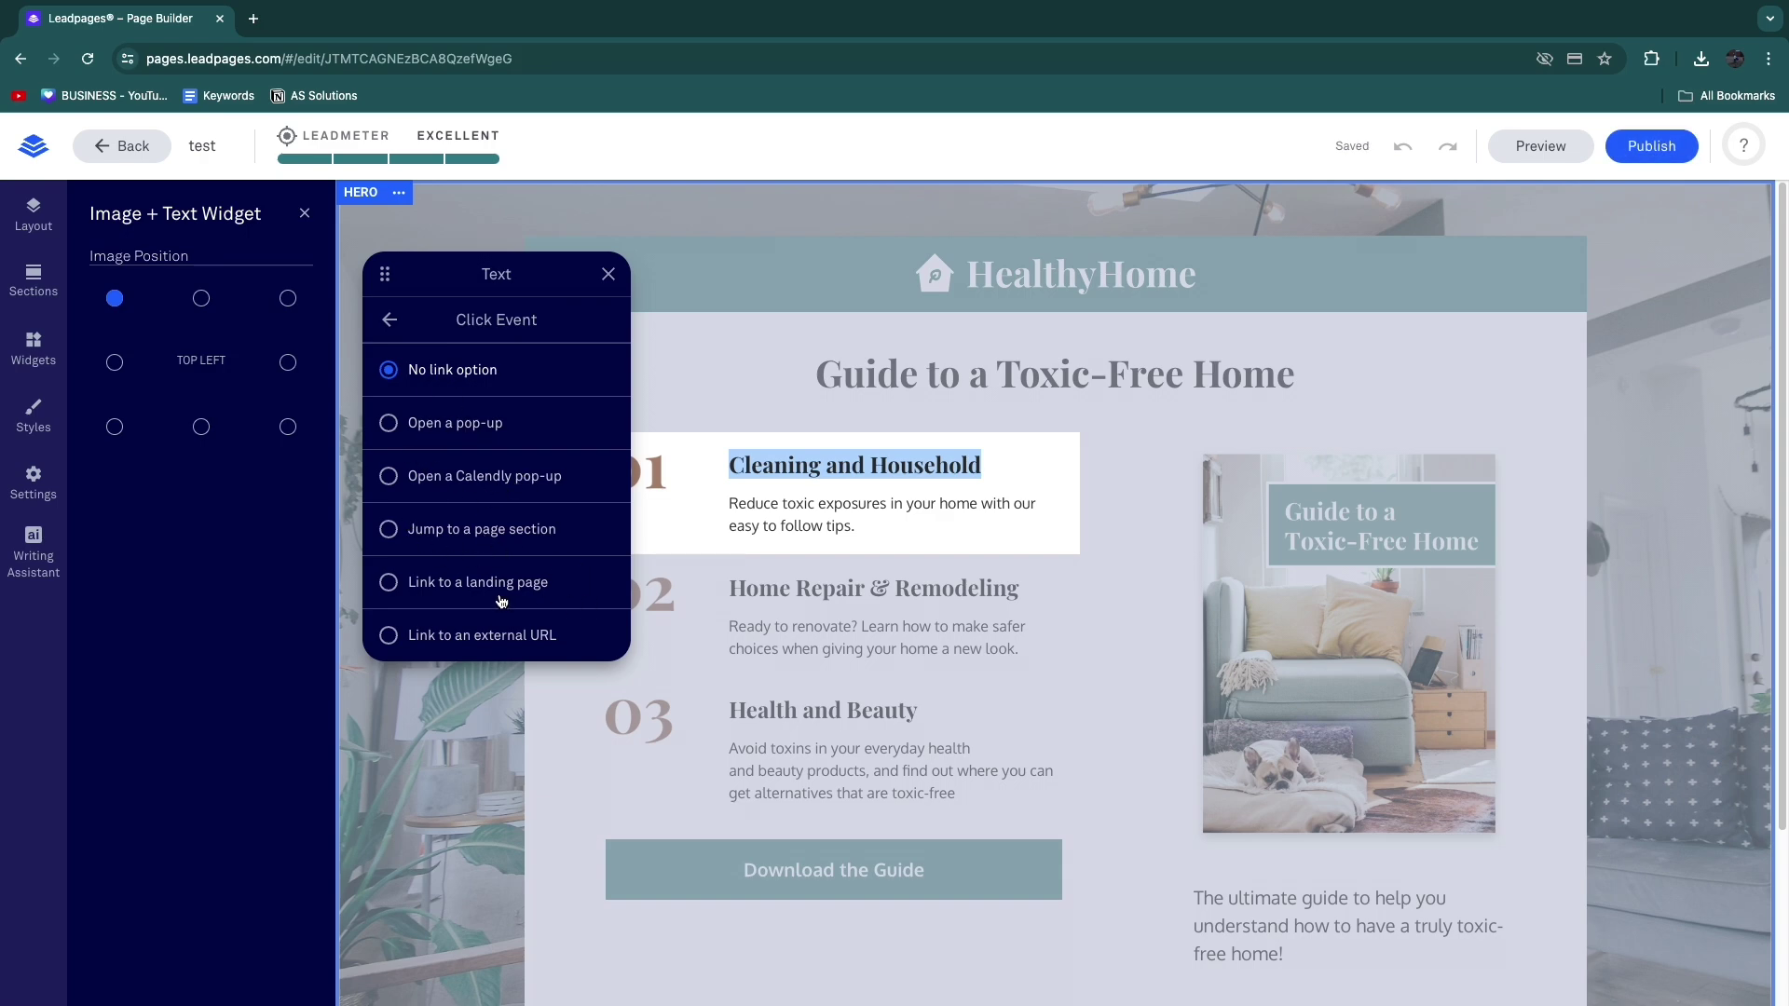
{"action": "left_click", "coordinate": [694, 708]}
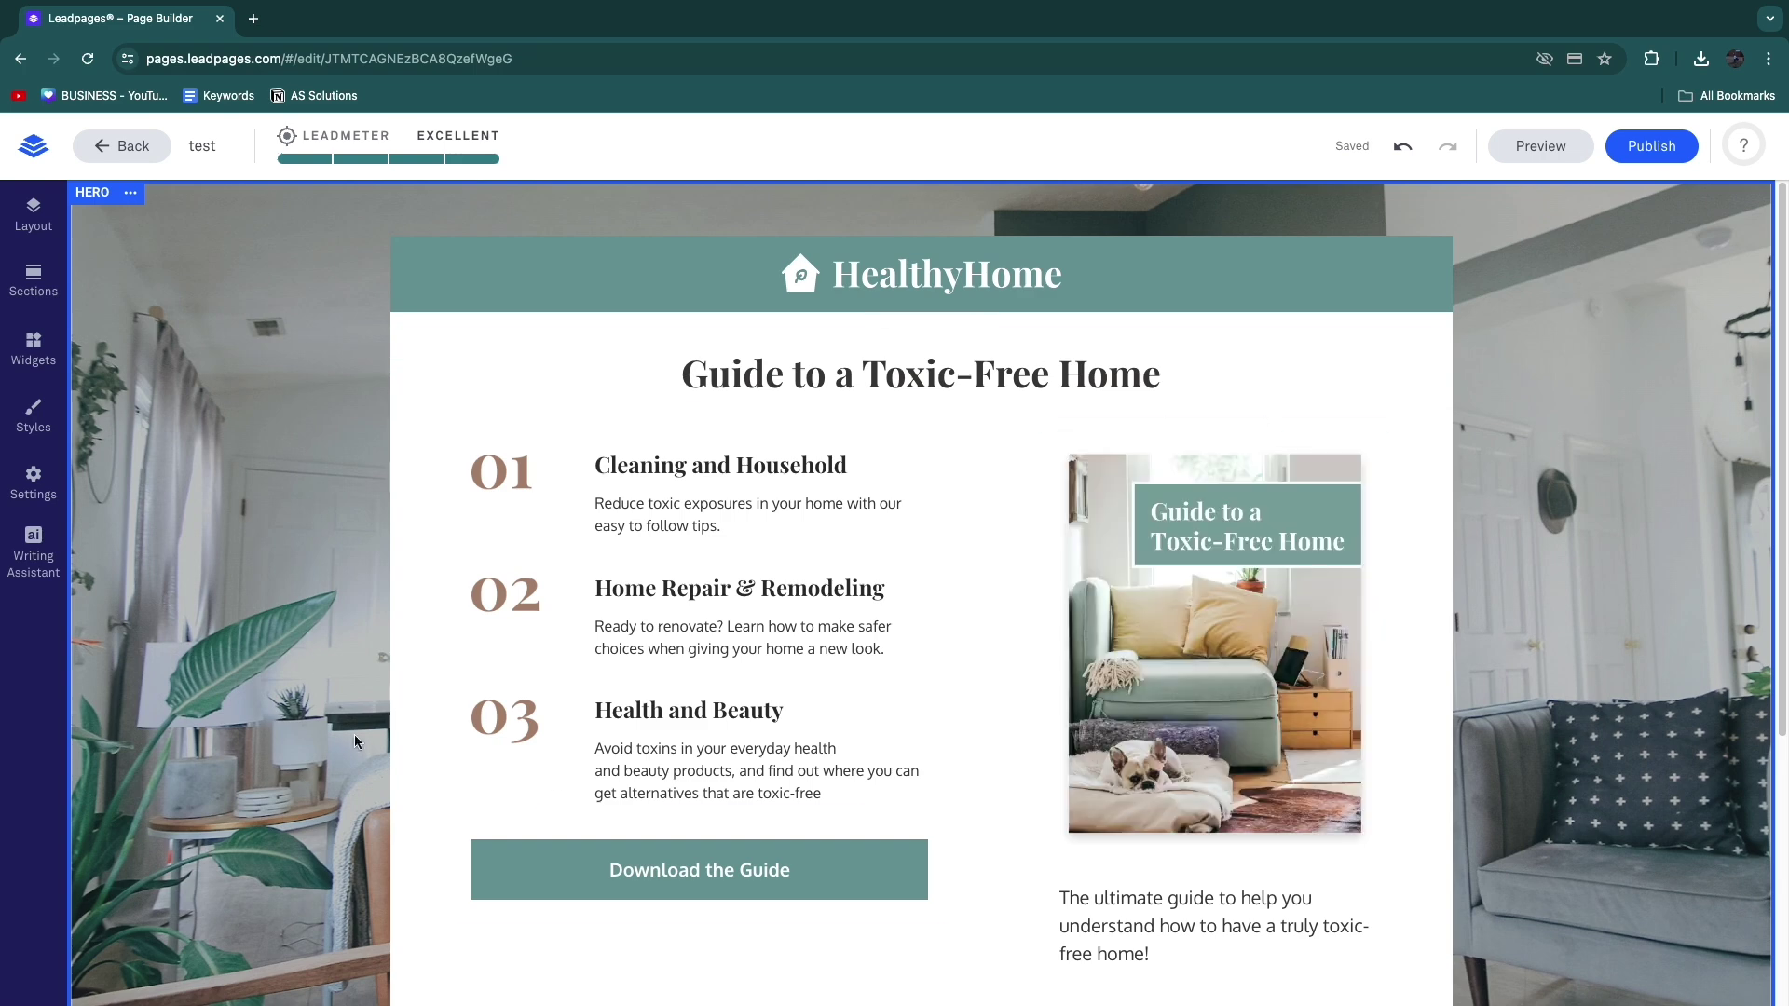
Step: Link the Download the Guide button's click event to My Leadbox 1 and open that pop-up
{"action": "scroll", "coordinate": [667, 794], "scroll_direction": "down", "scroll_amount": 2}
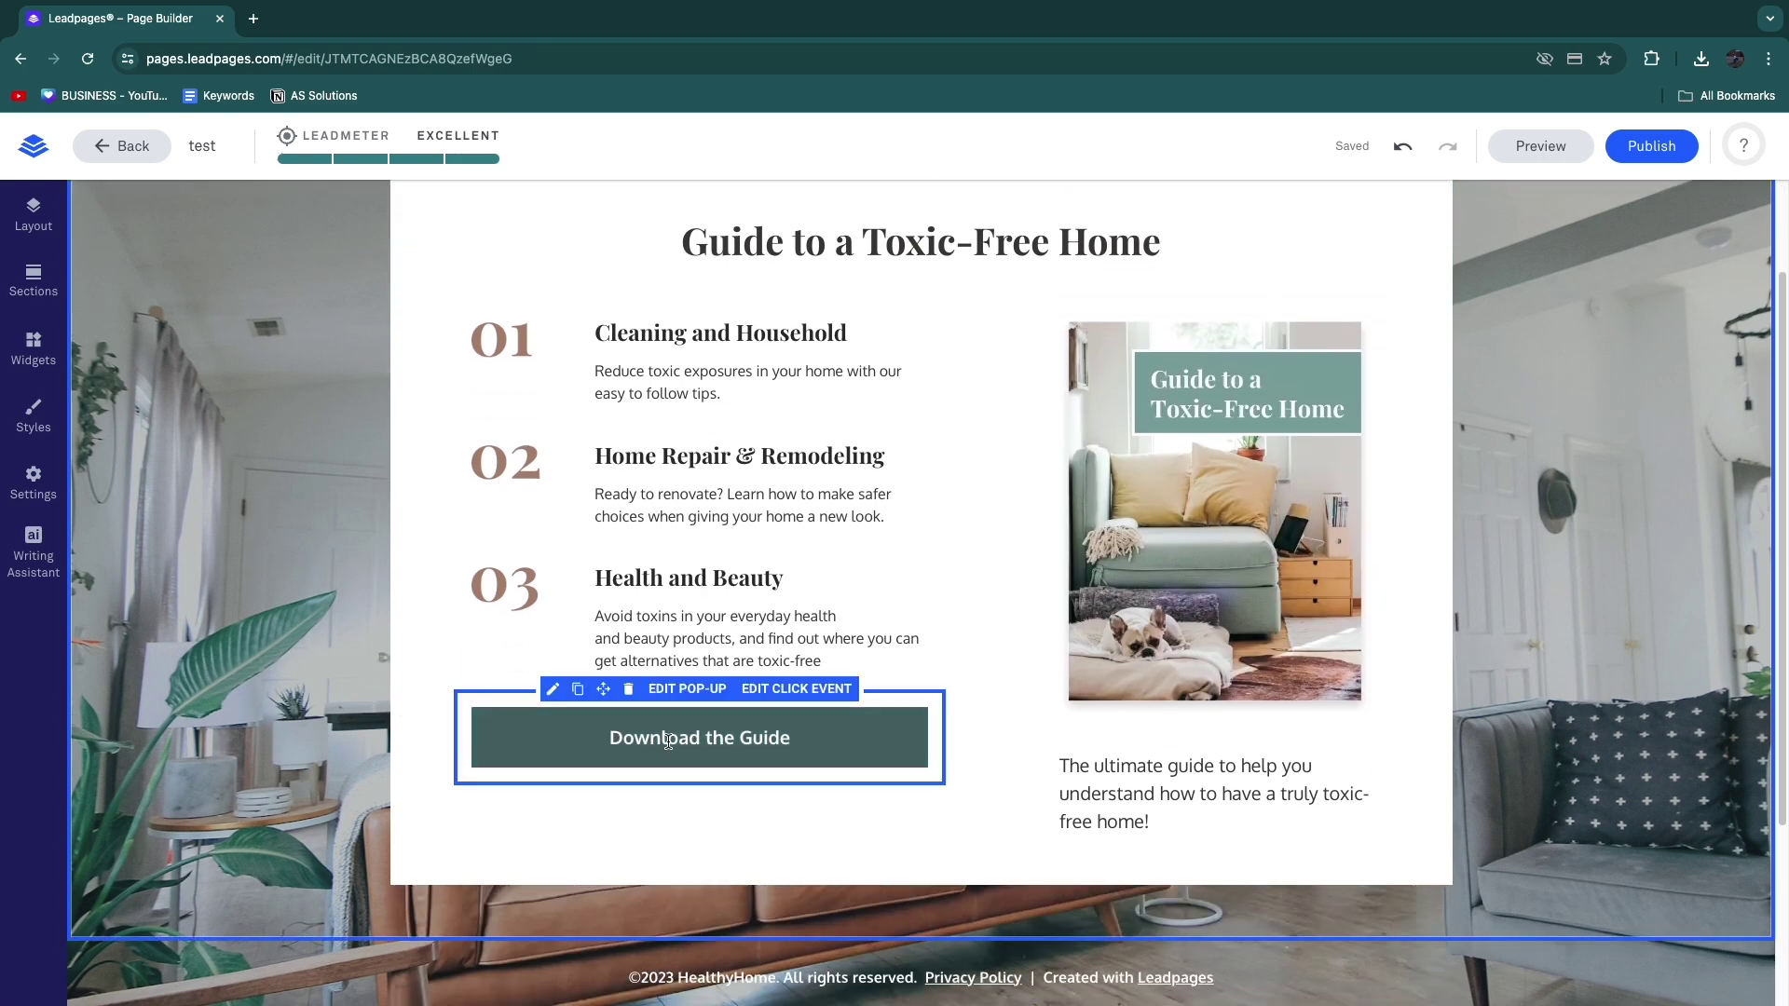
{"action": "left_click", "coordinate": [707, 751]}
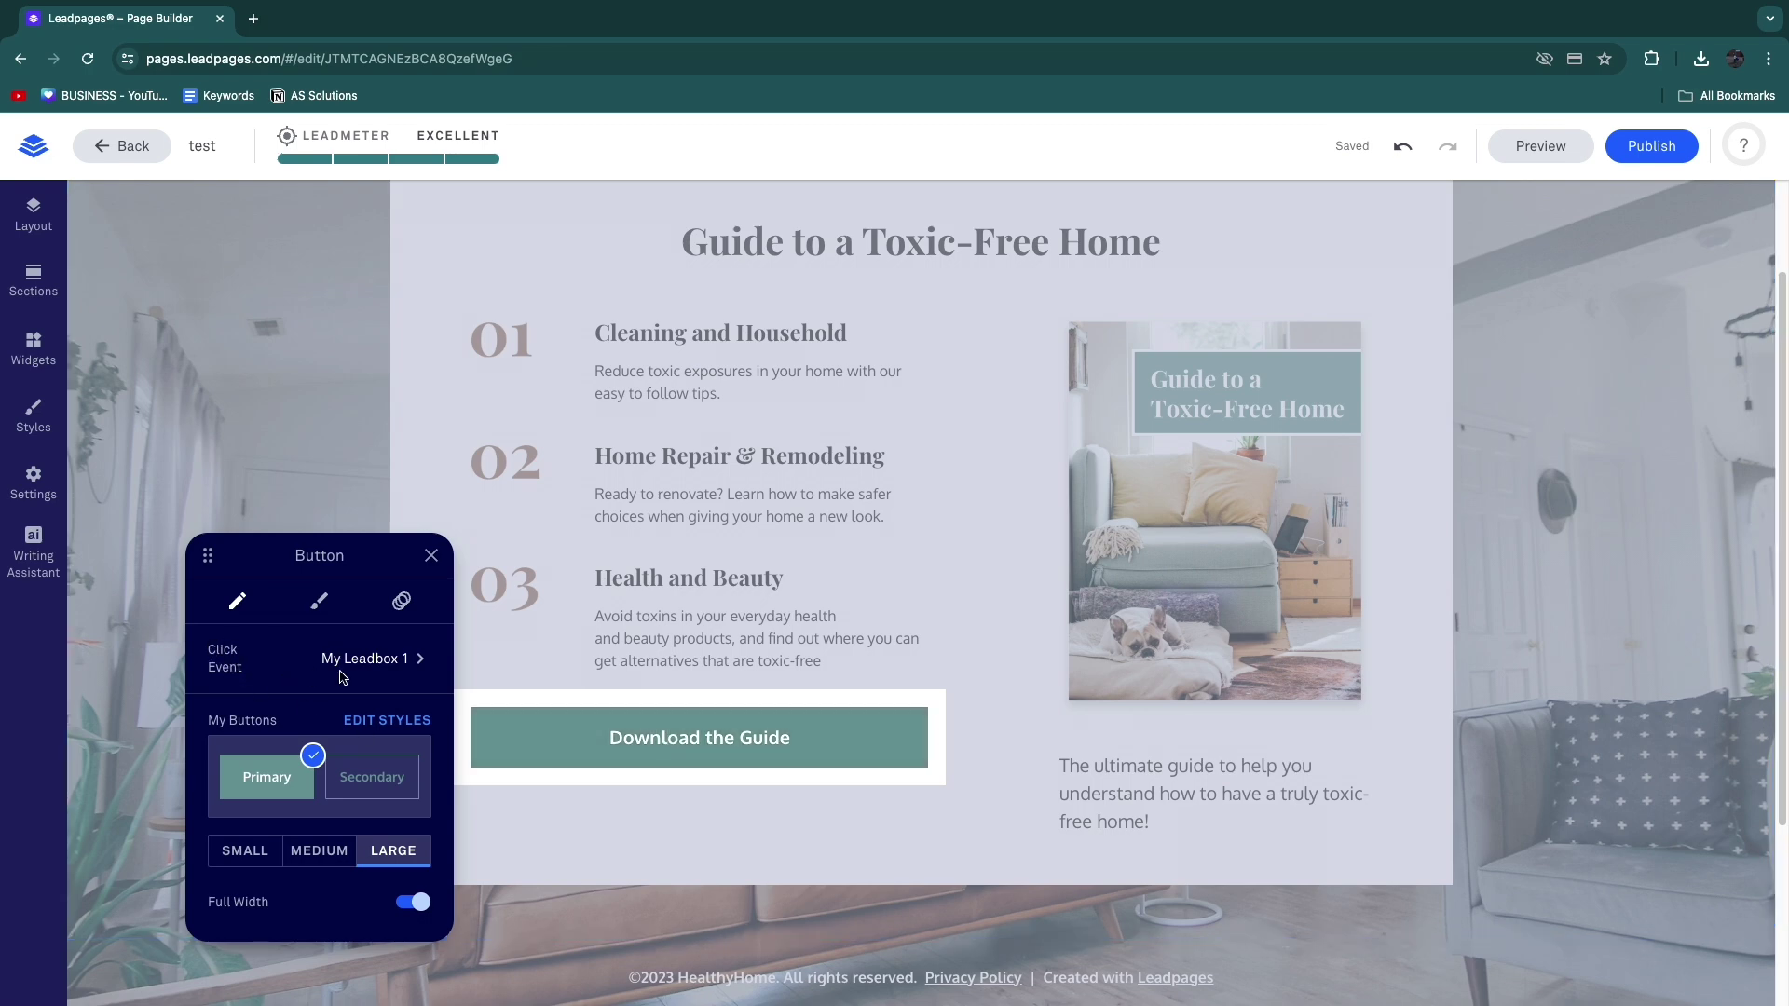
{"action": "left_click", "coordinate": [374, 661]}
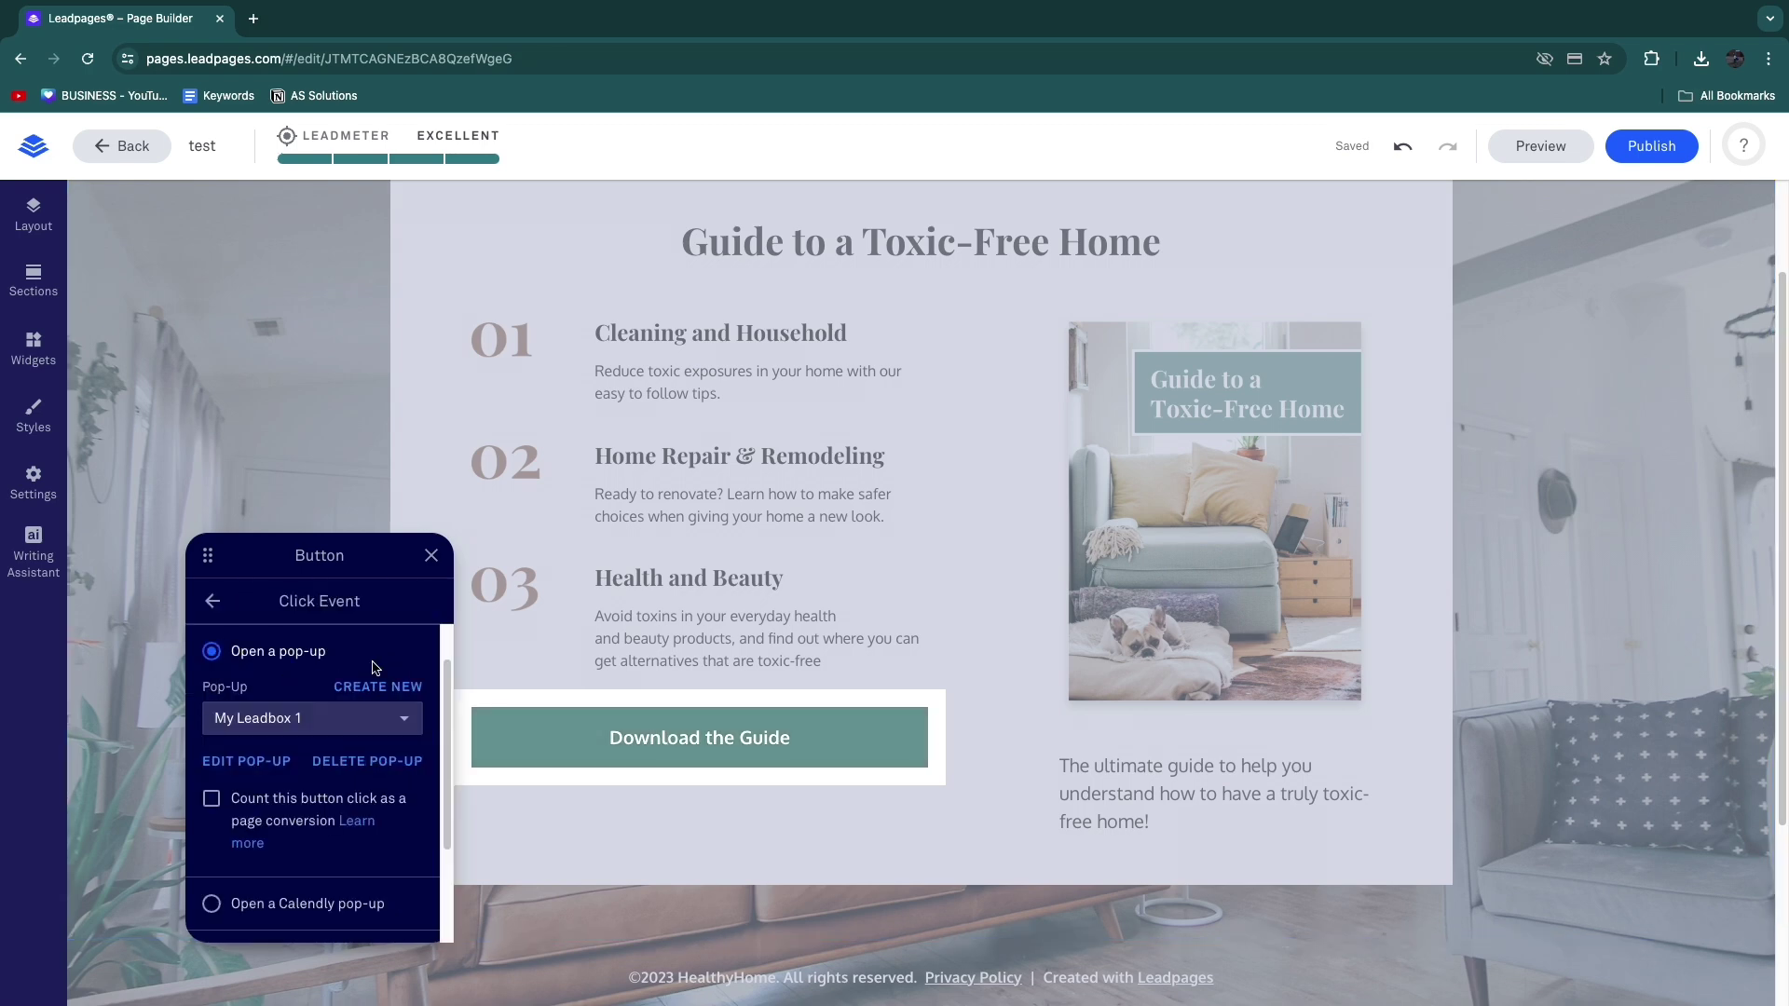
{"action": "left_click", "coordinate": [254, 725]}
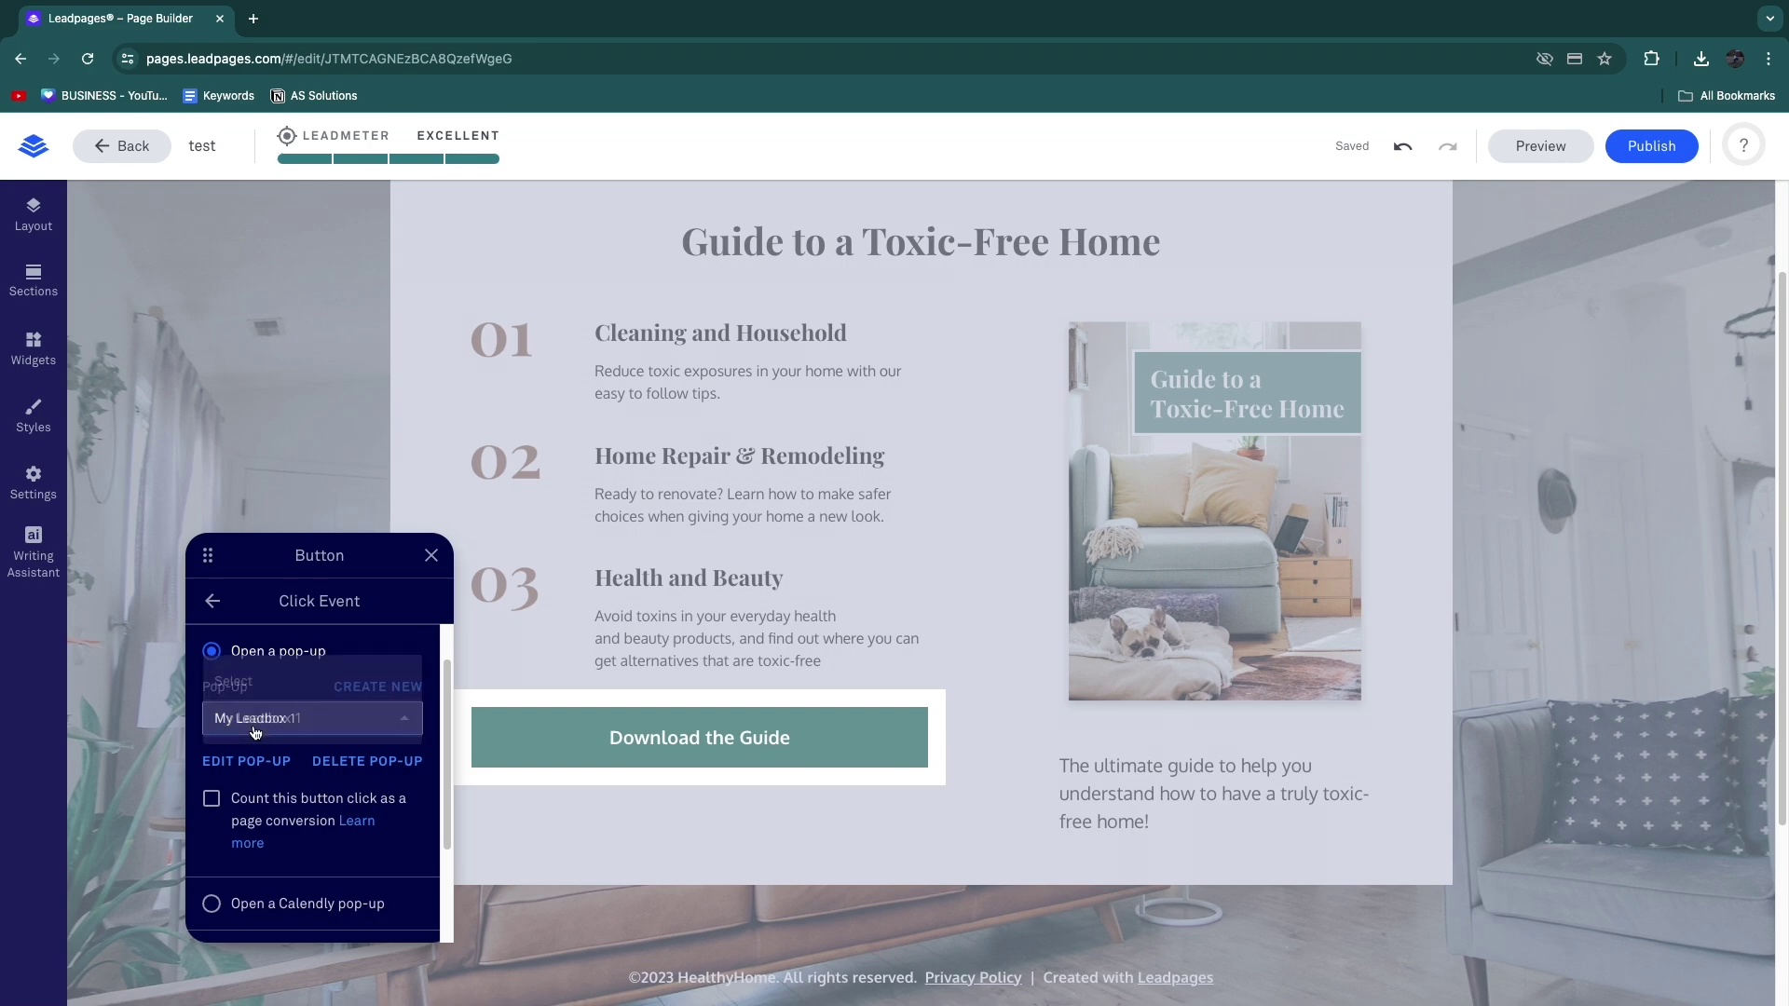
{"action": "left_click", "coordinate": [291, 635]}
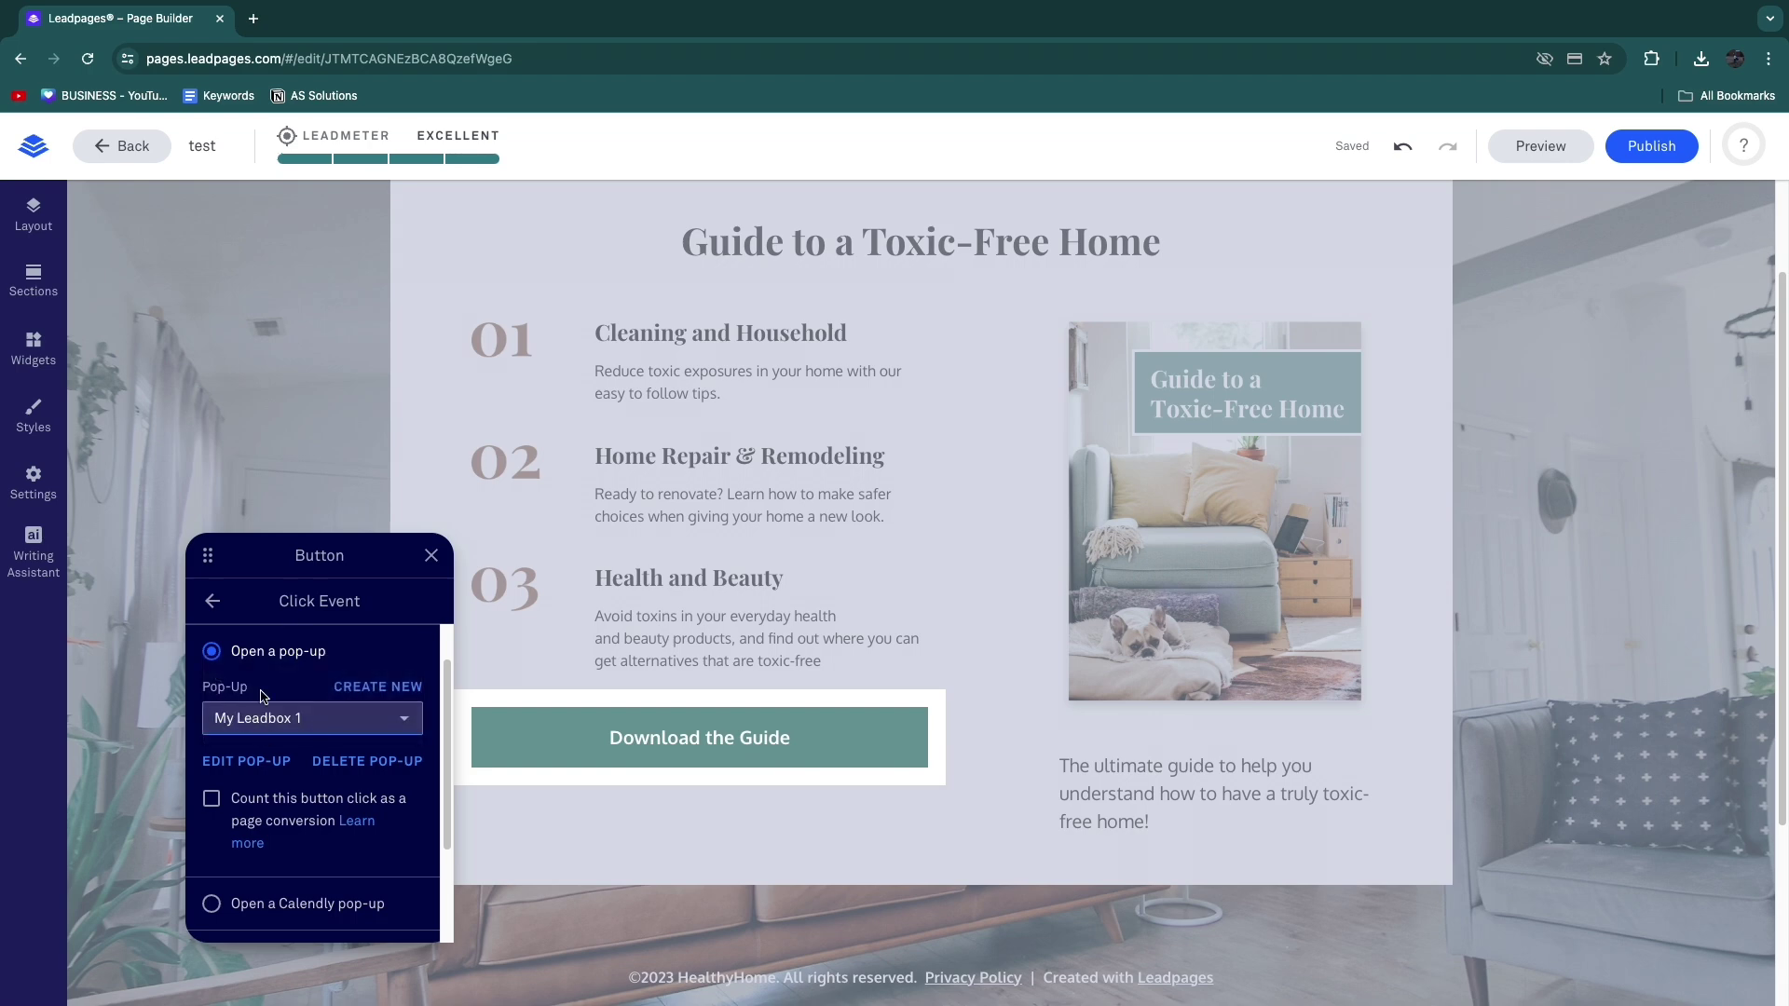
{"action": "left_click", "coordinate": [369, 687]}
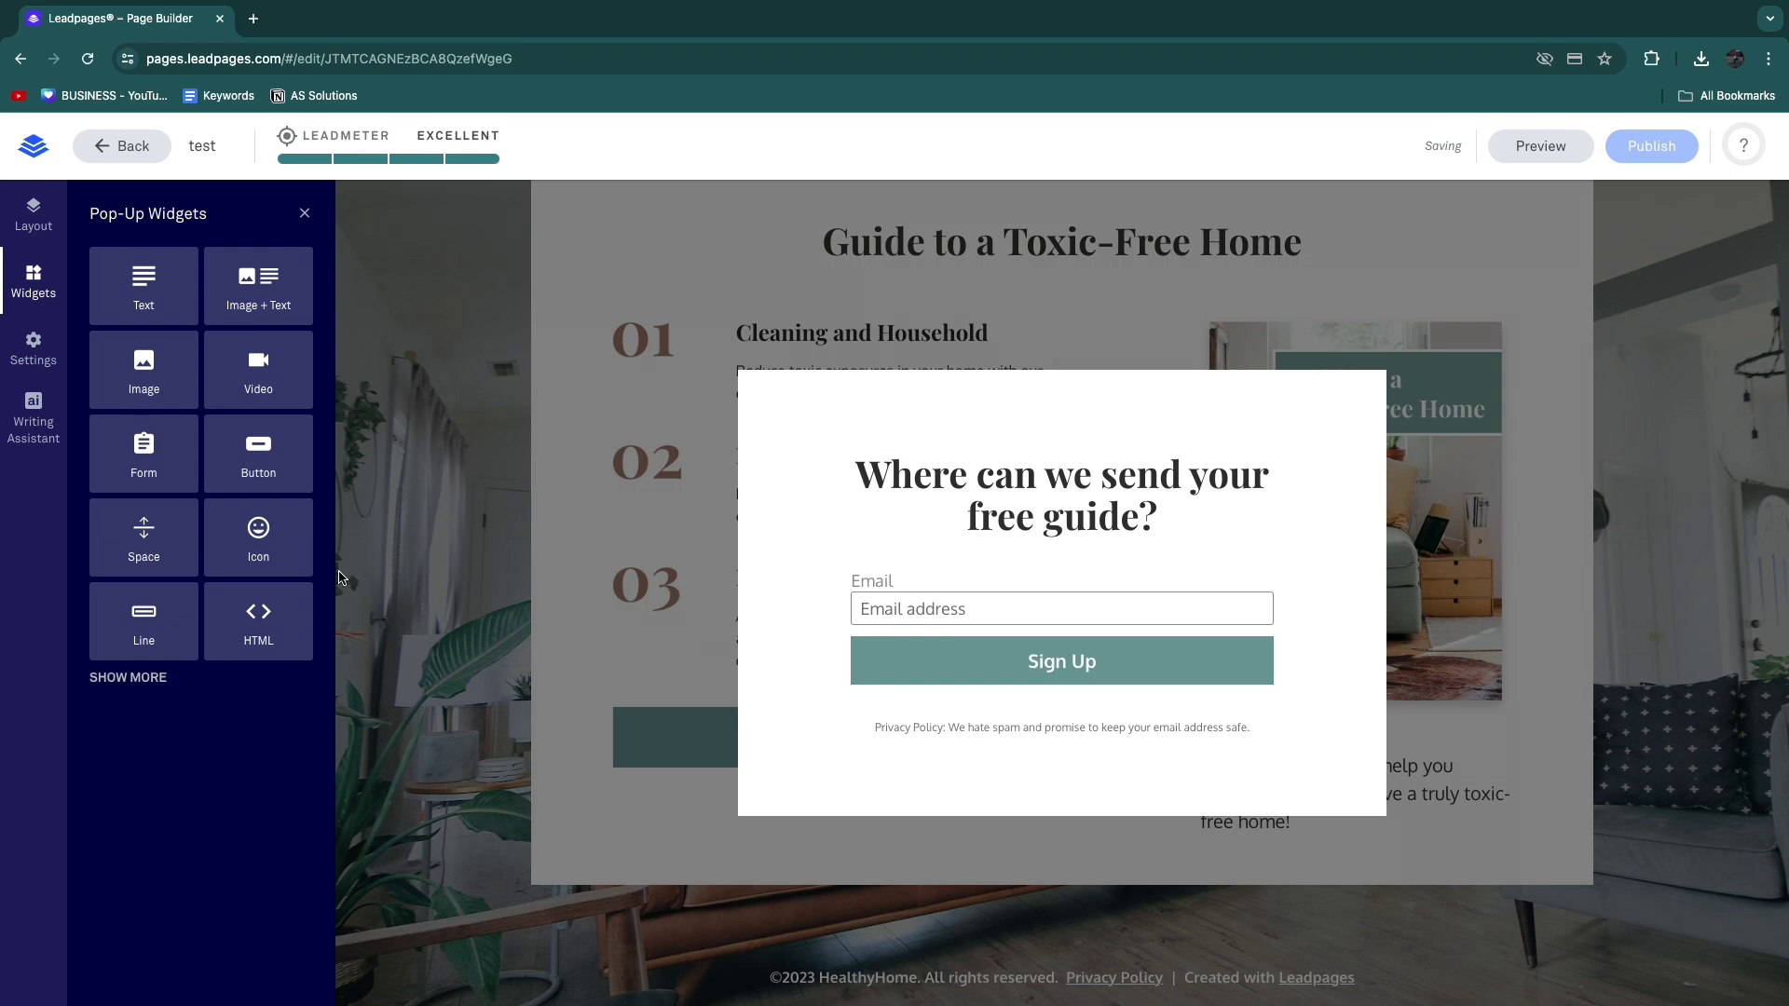
{"action": "left_click", "coordinate": [881, 619]}
{"action": "left_click", "coordinate": [921, 480]}
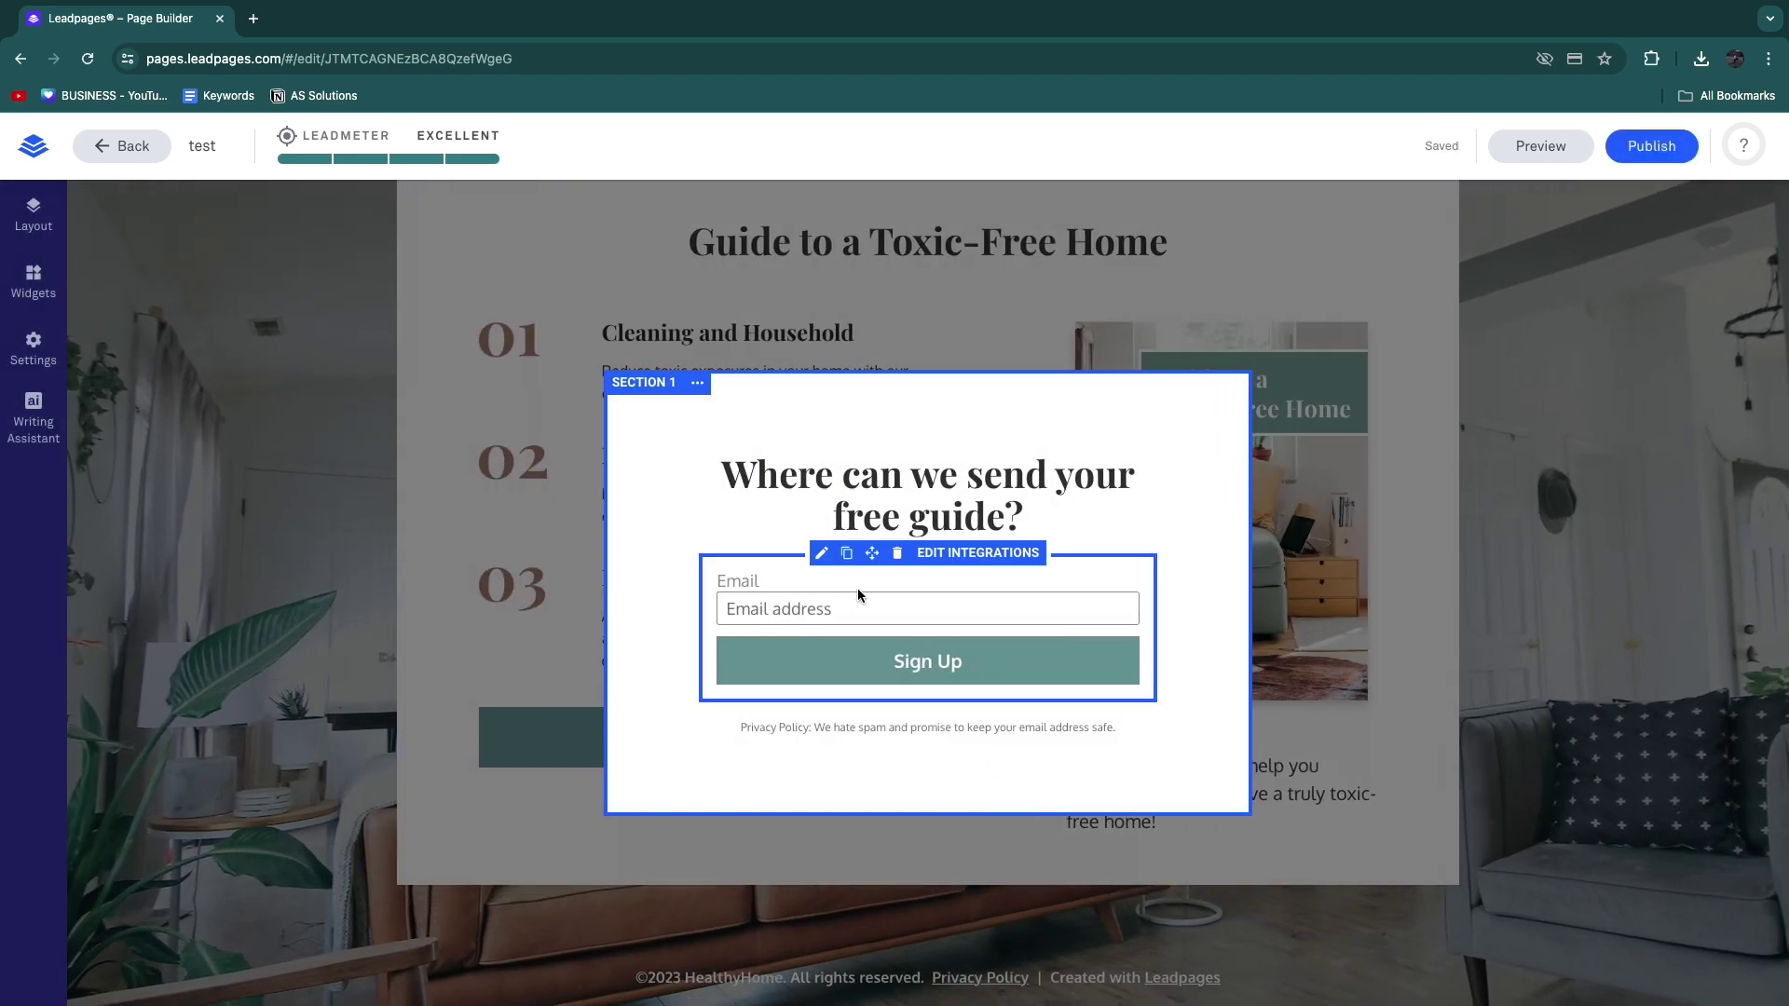
{"action": "left_click_drag", "start_coordinate": [736, 476], "coordinate": [1069, 540]}
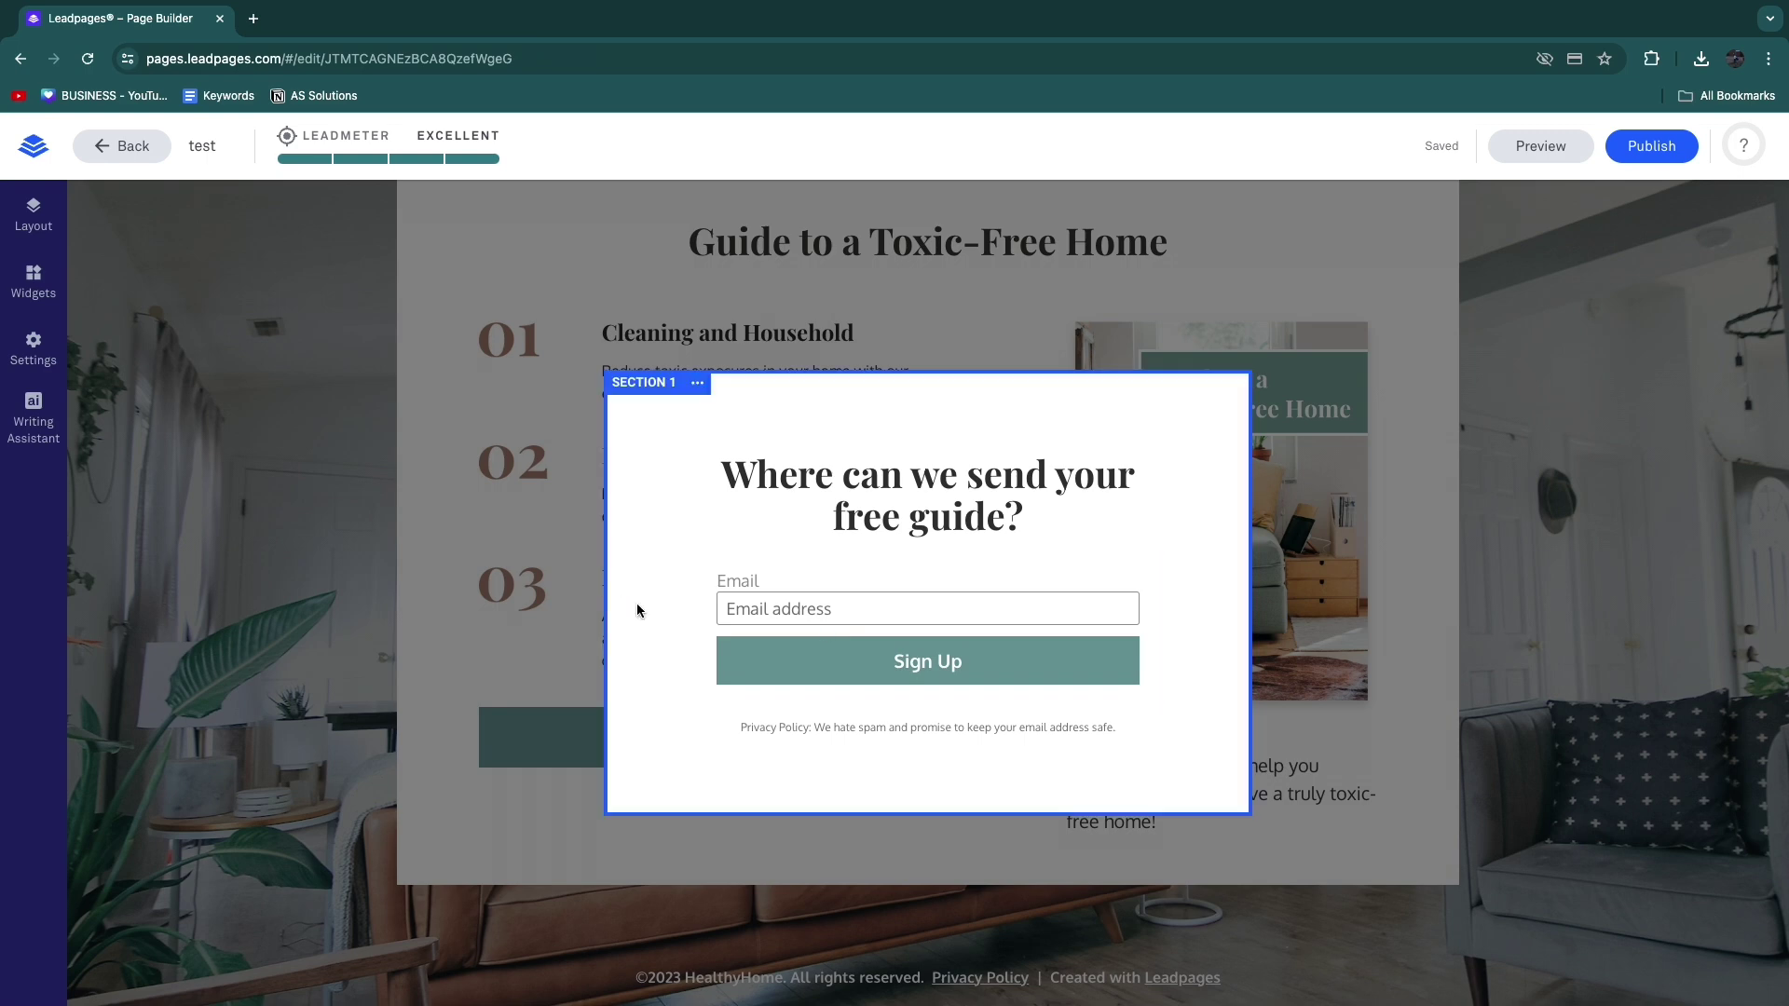
Step: In the form's Fields step, add First Name and Last Name fields below Email
{"action": "left_click", "coordinate": [763, 579]}
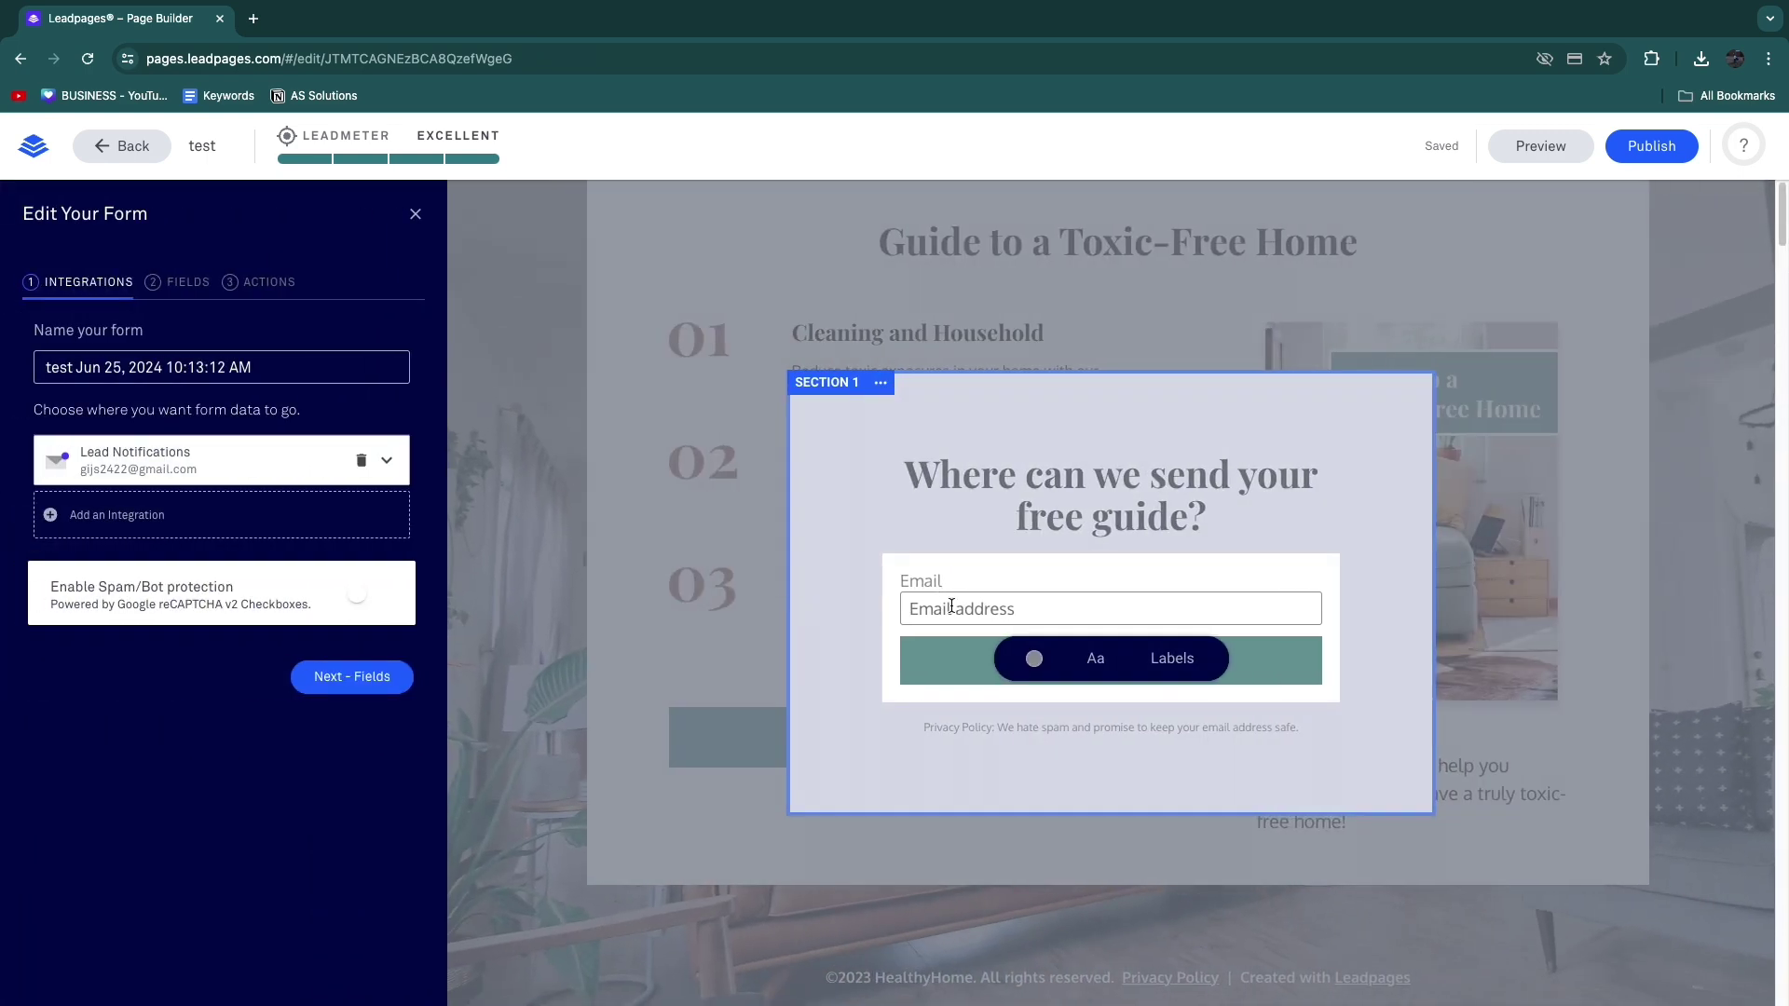
{"action": "left_click", "coordinate": [186, 284]}
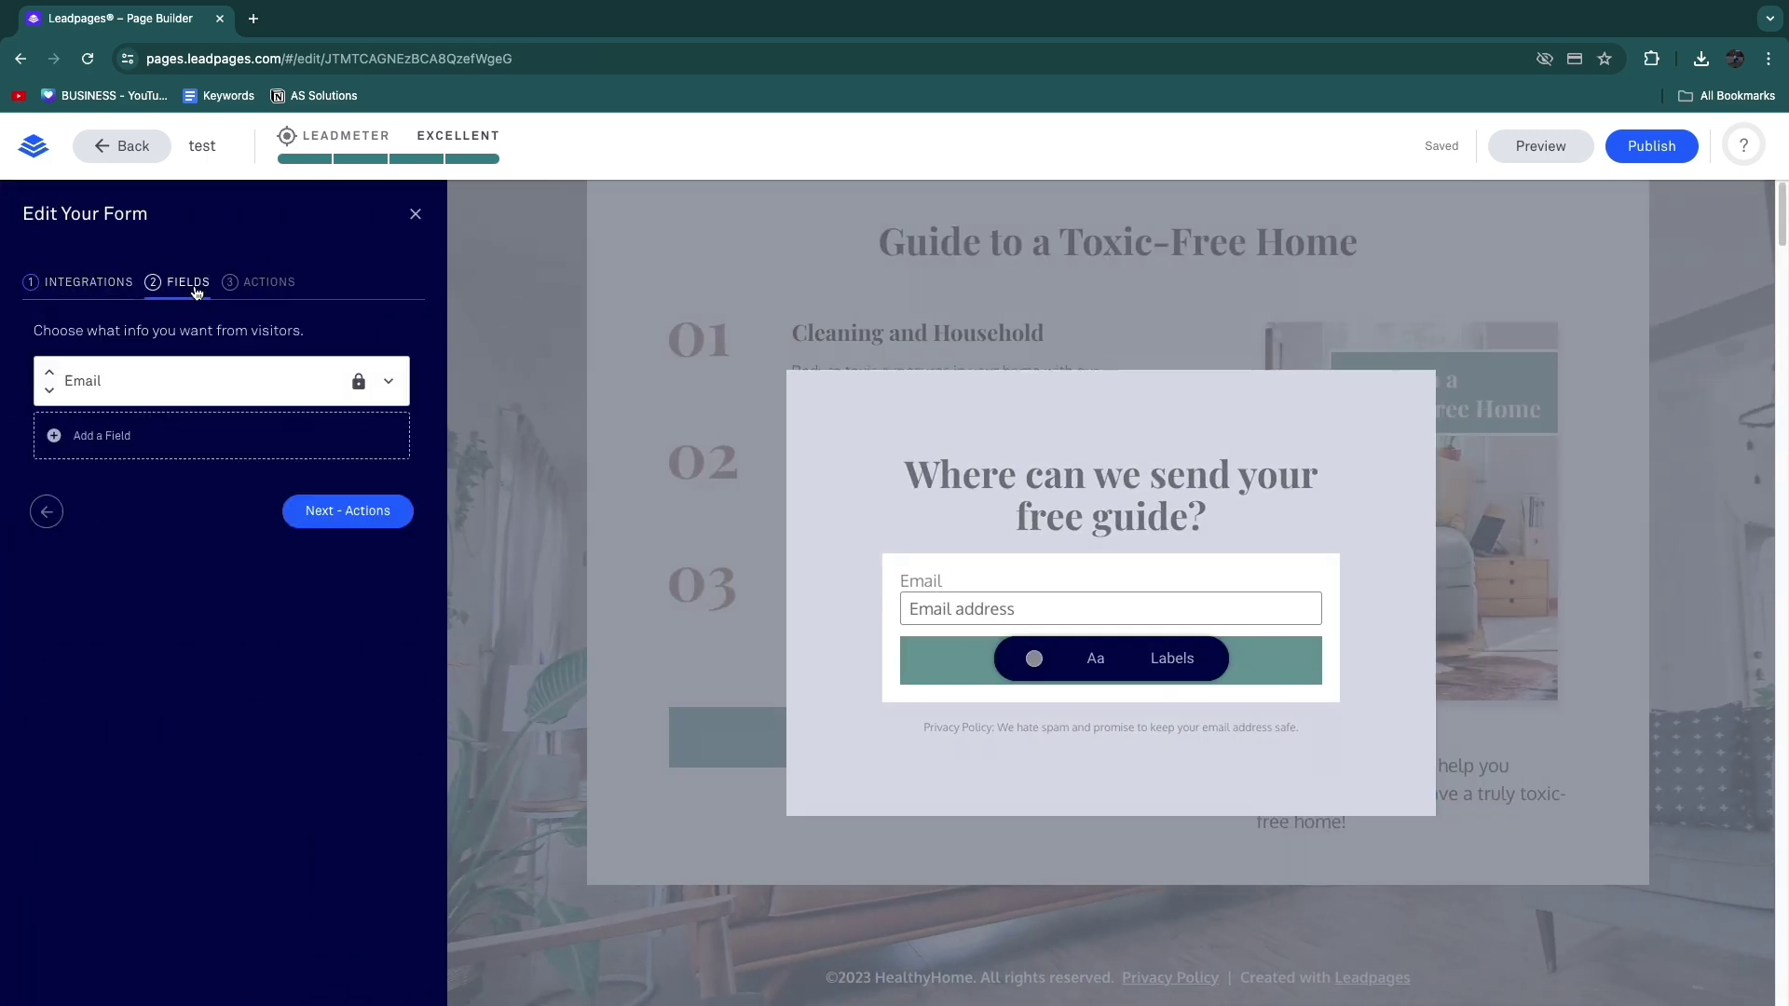
{"action": "left_click", "coordinate": [90, 434]}
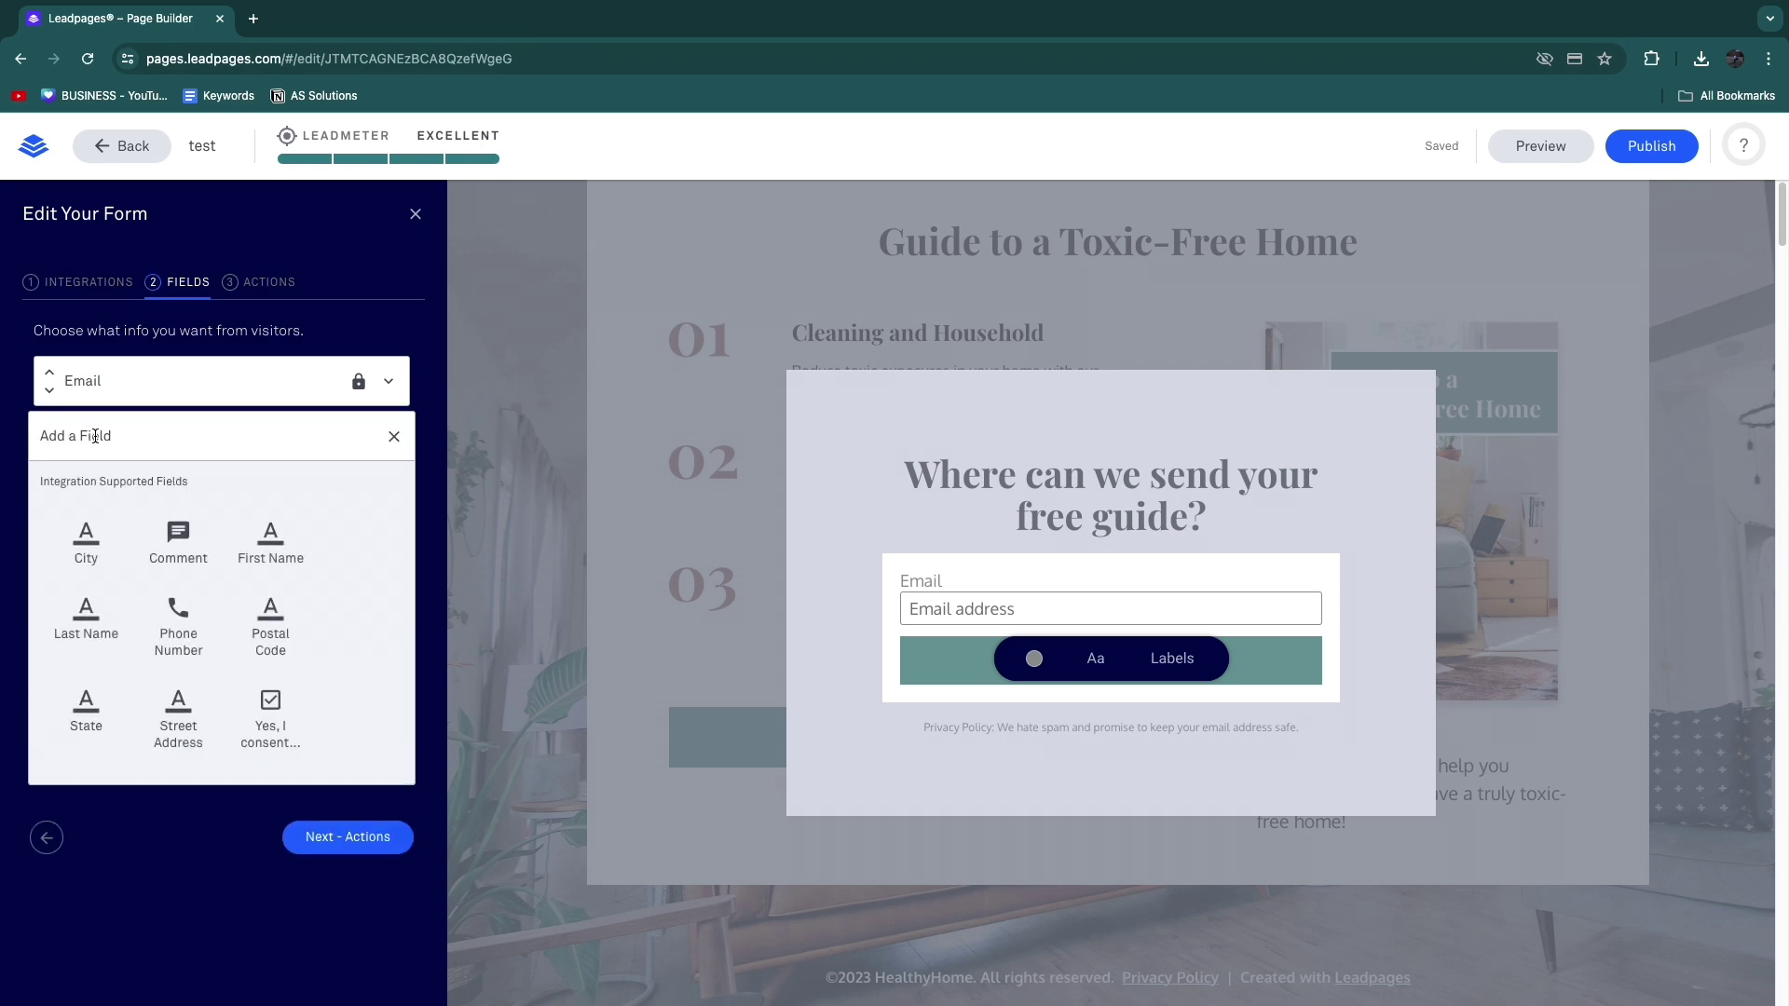
{"action": "left_click", "coordinate": [252, 564]}
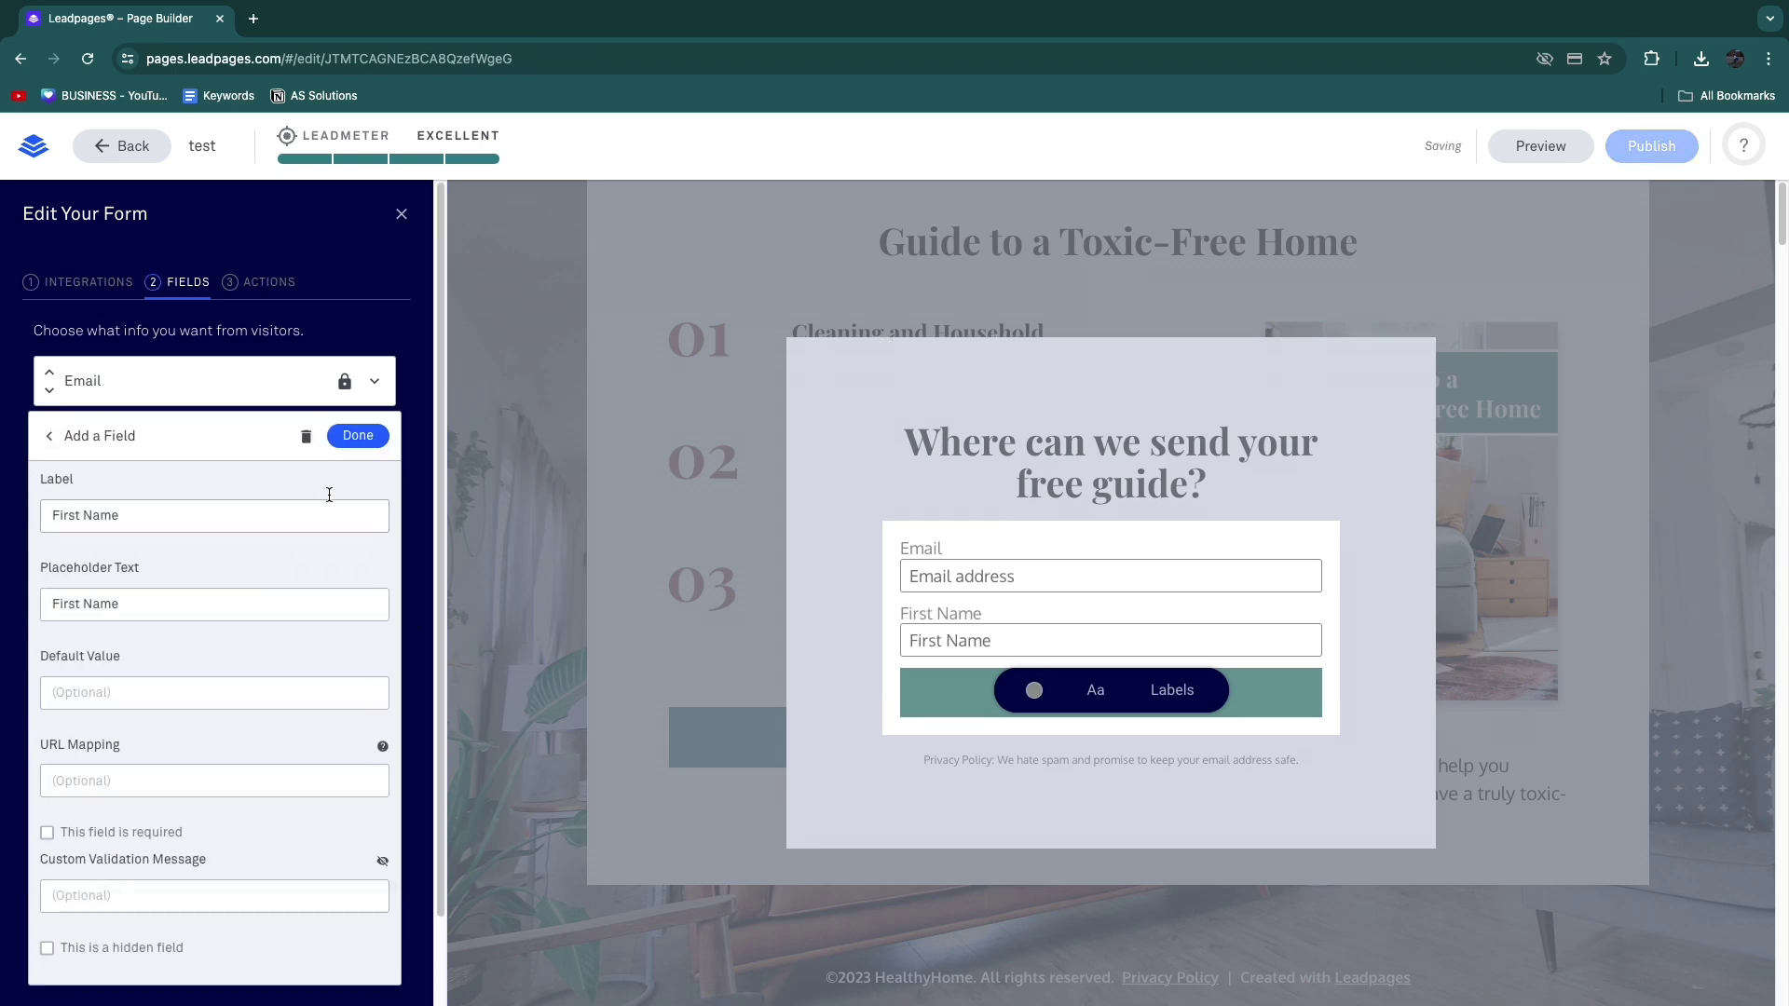
{"action": "left_click", "coordinate": [351, 436]}
{"action": "left_click", "coordinate": [233, 488]}
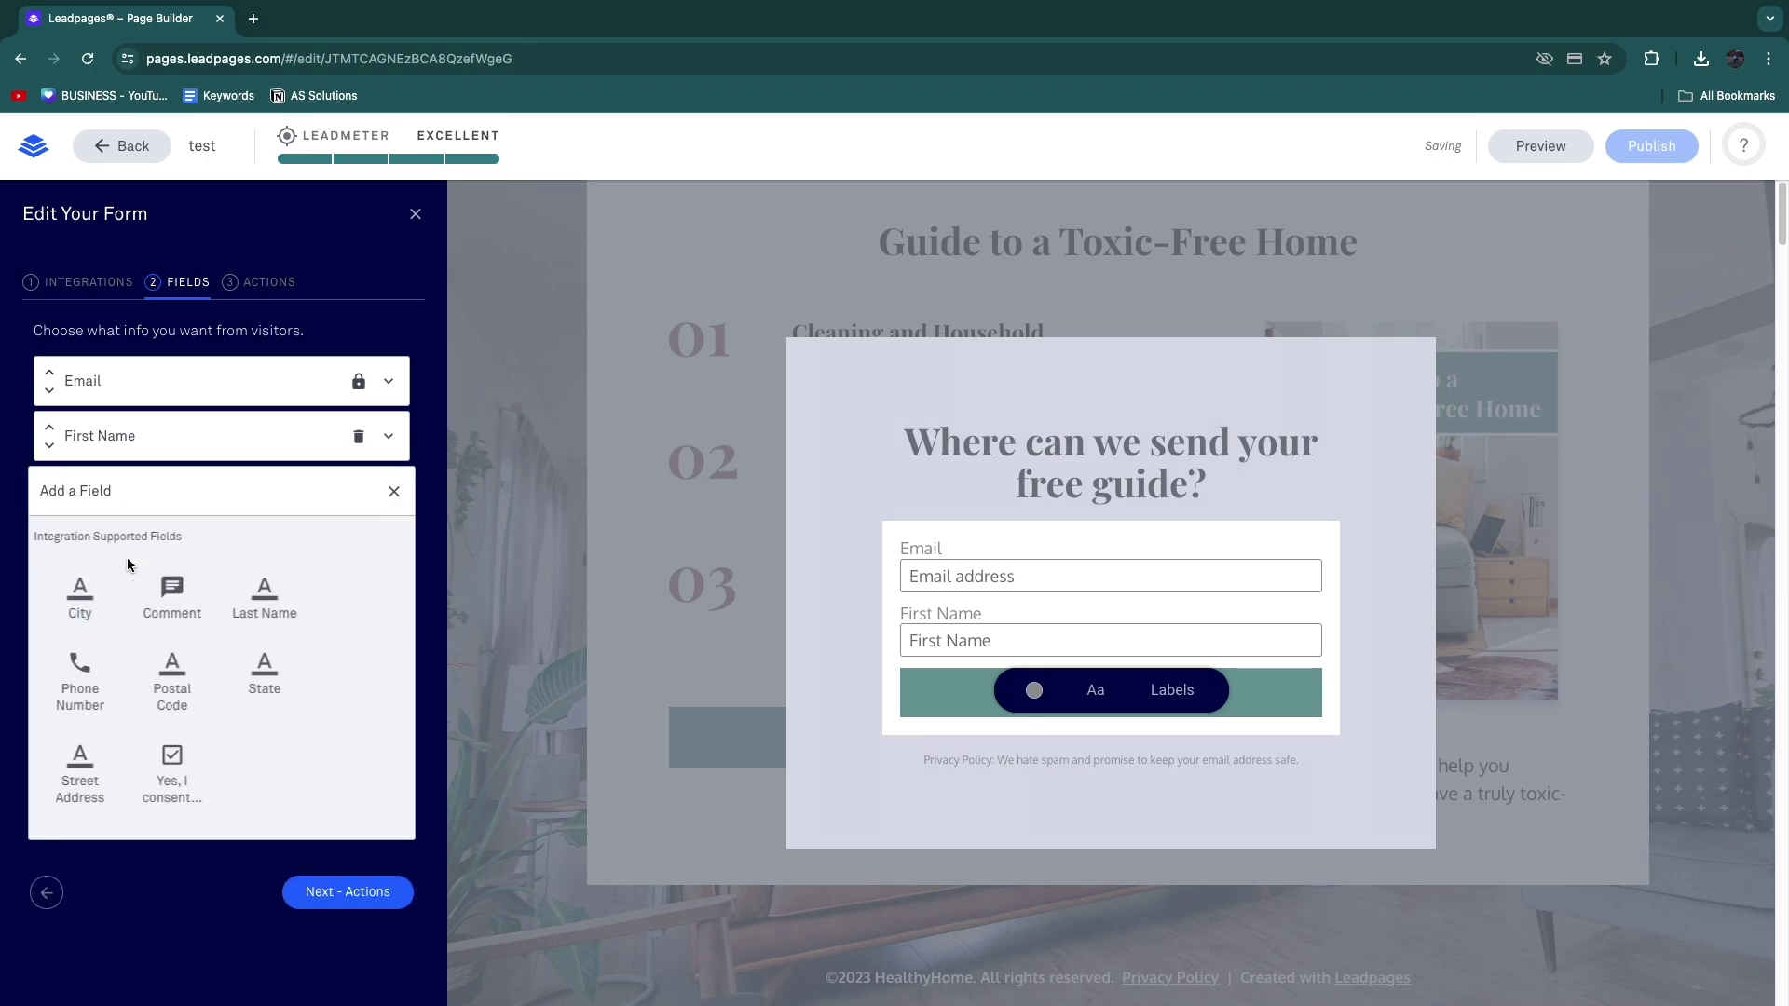
{"action": "left_click", "coordinate": [266, 601]}
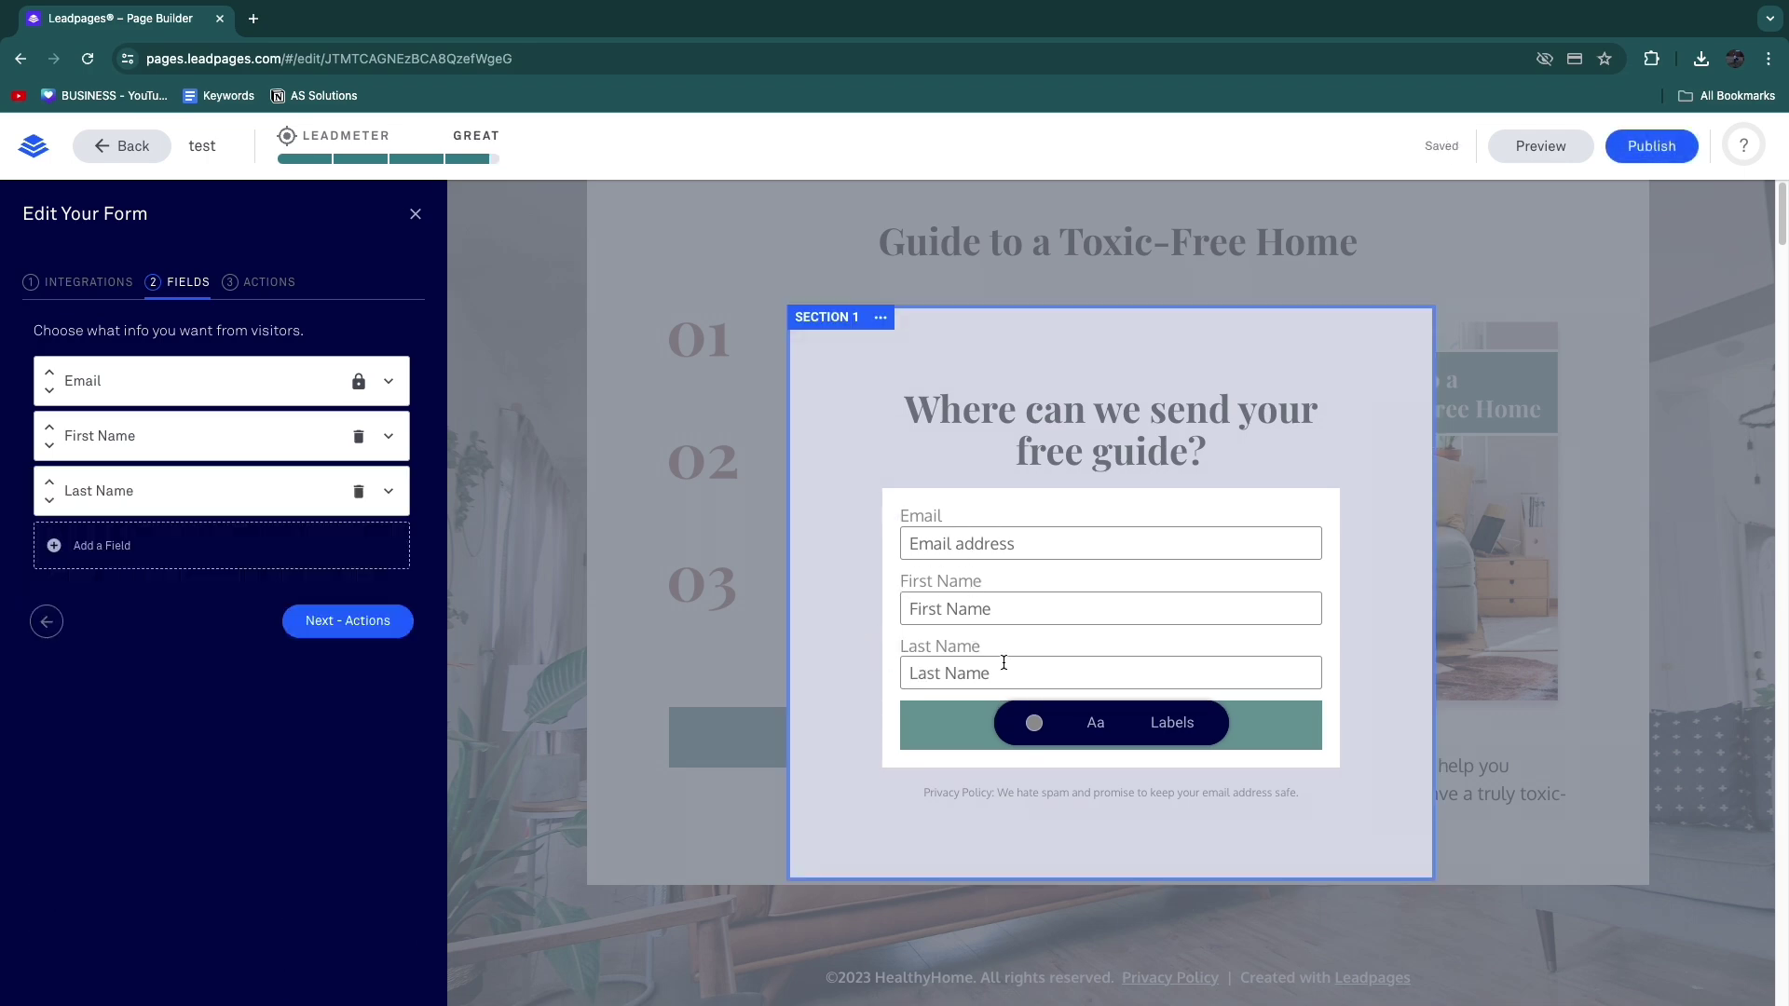
{"action": "left_click", "coordinate": [583, 633]}
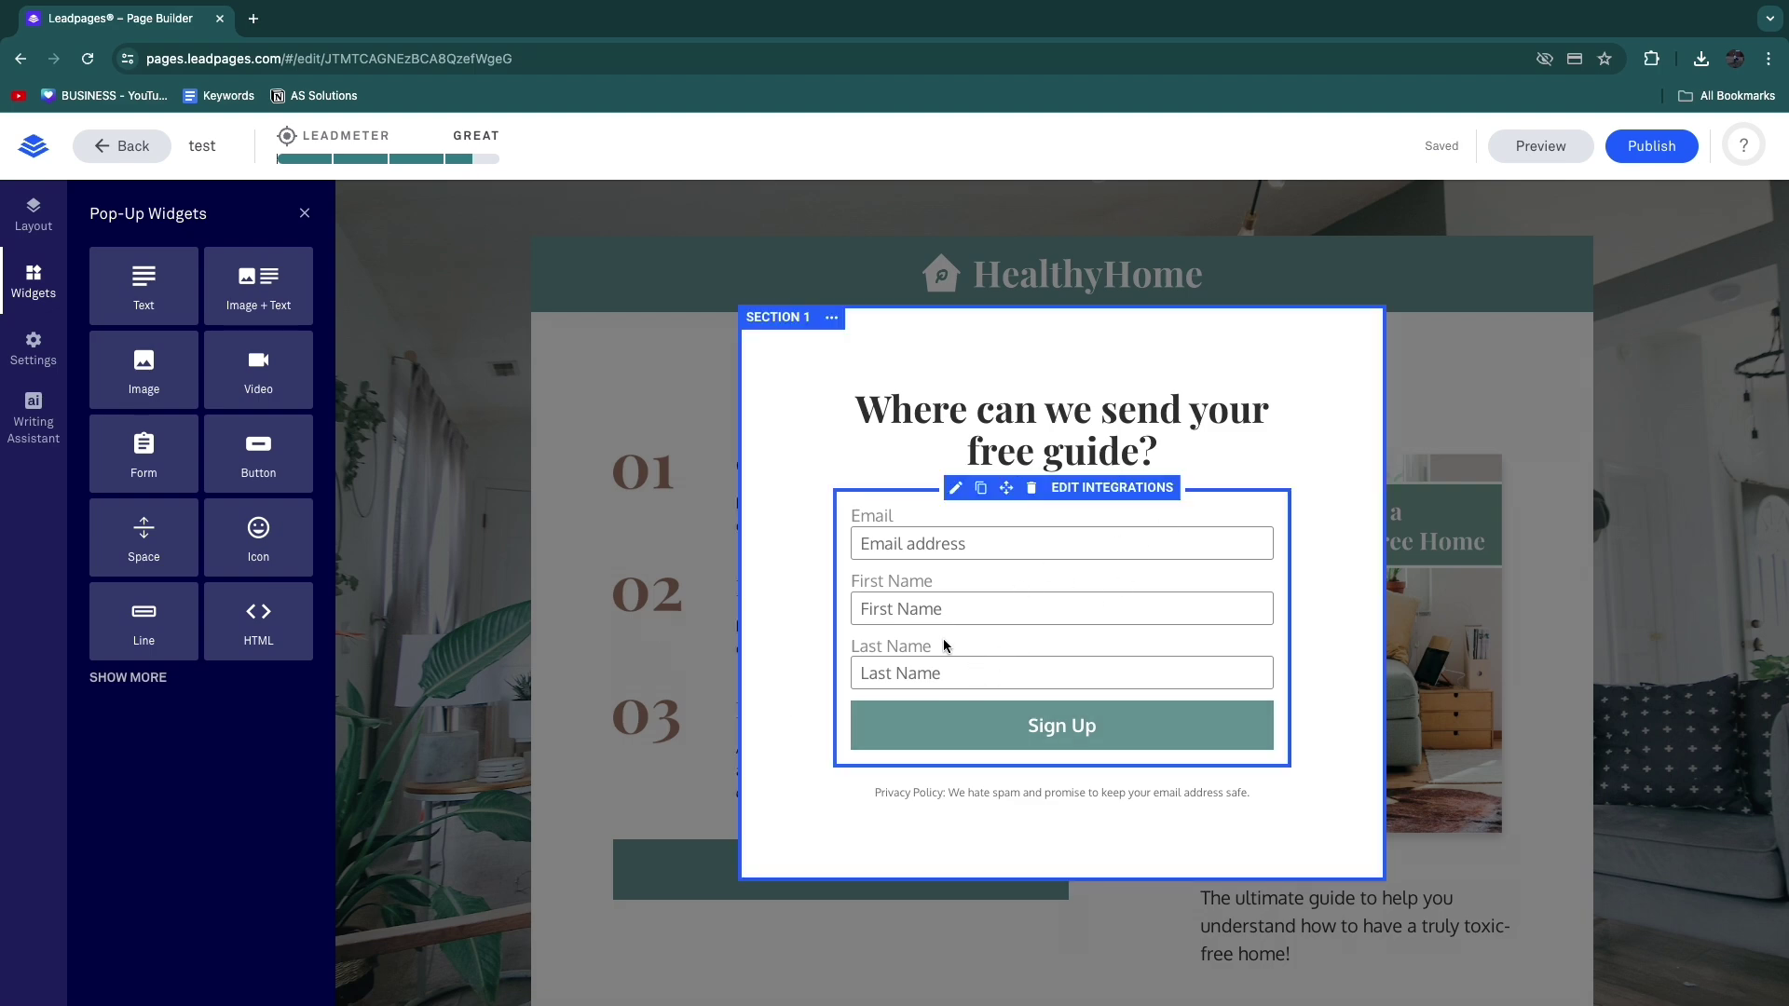
Step: Open the form's integrations and browse More Services in the native integrations catalogue
{"action": "left_click", "coordinate": [1110, 488]}
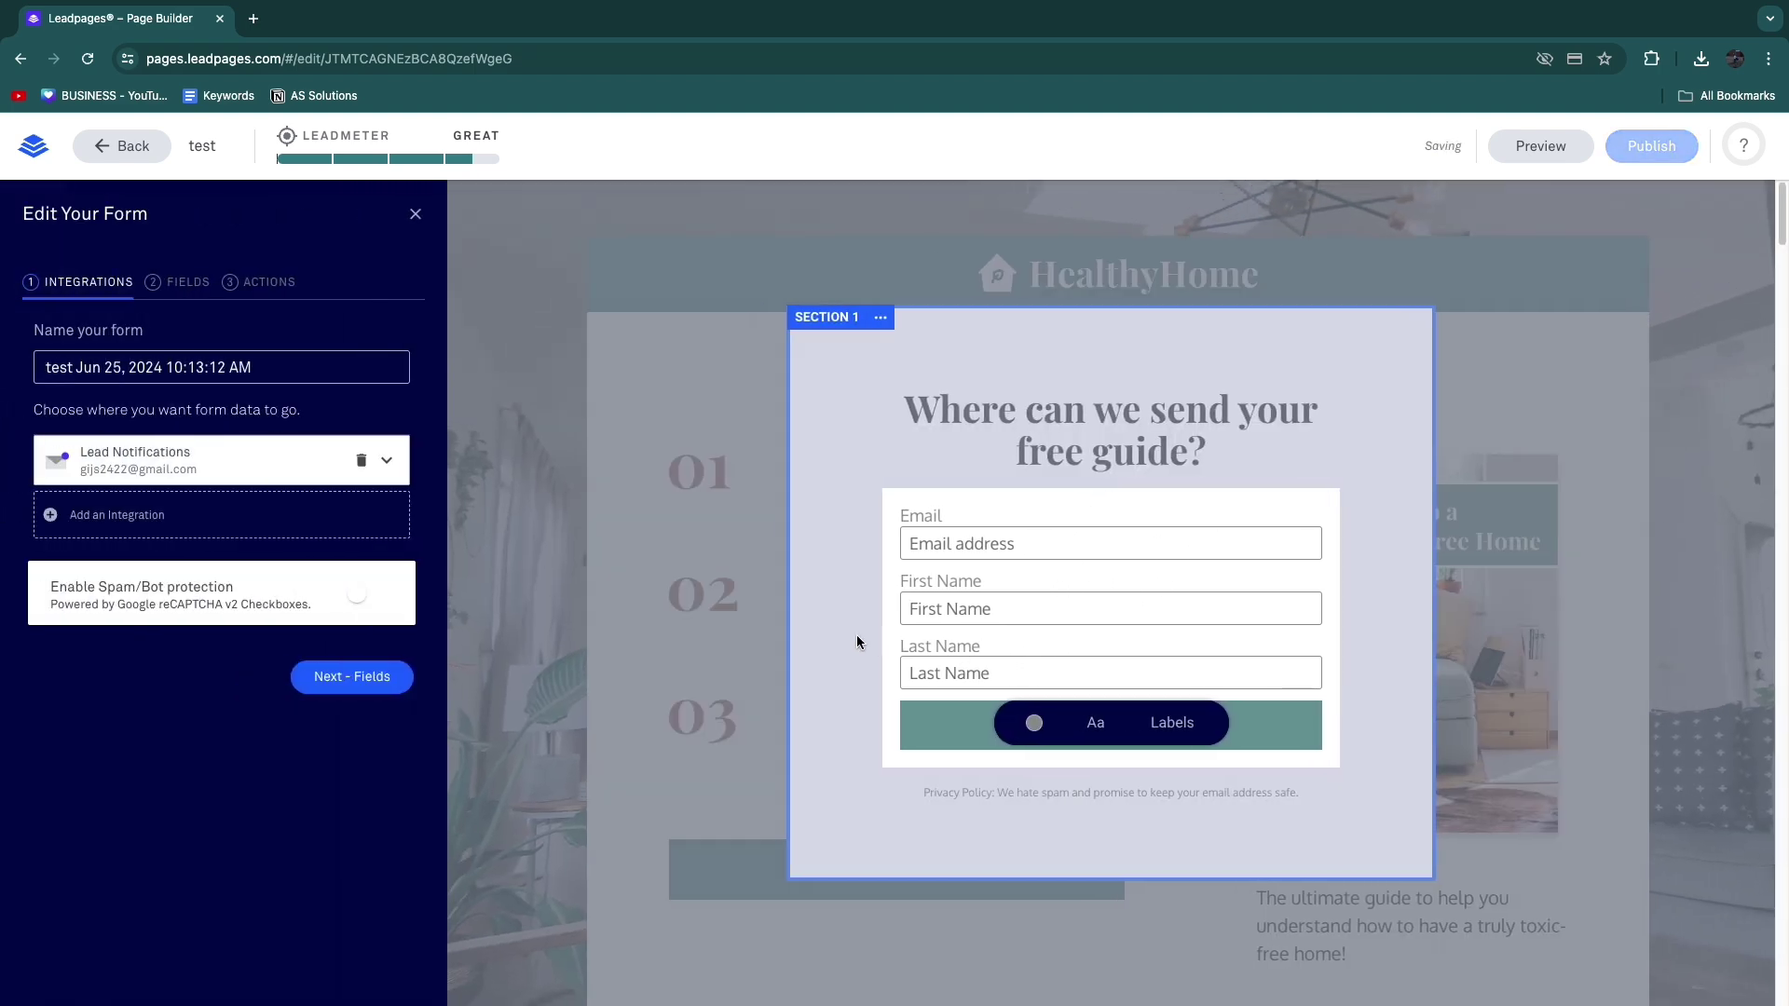
{"action": "left_click", "coordinate": [168, 519]}
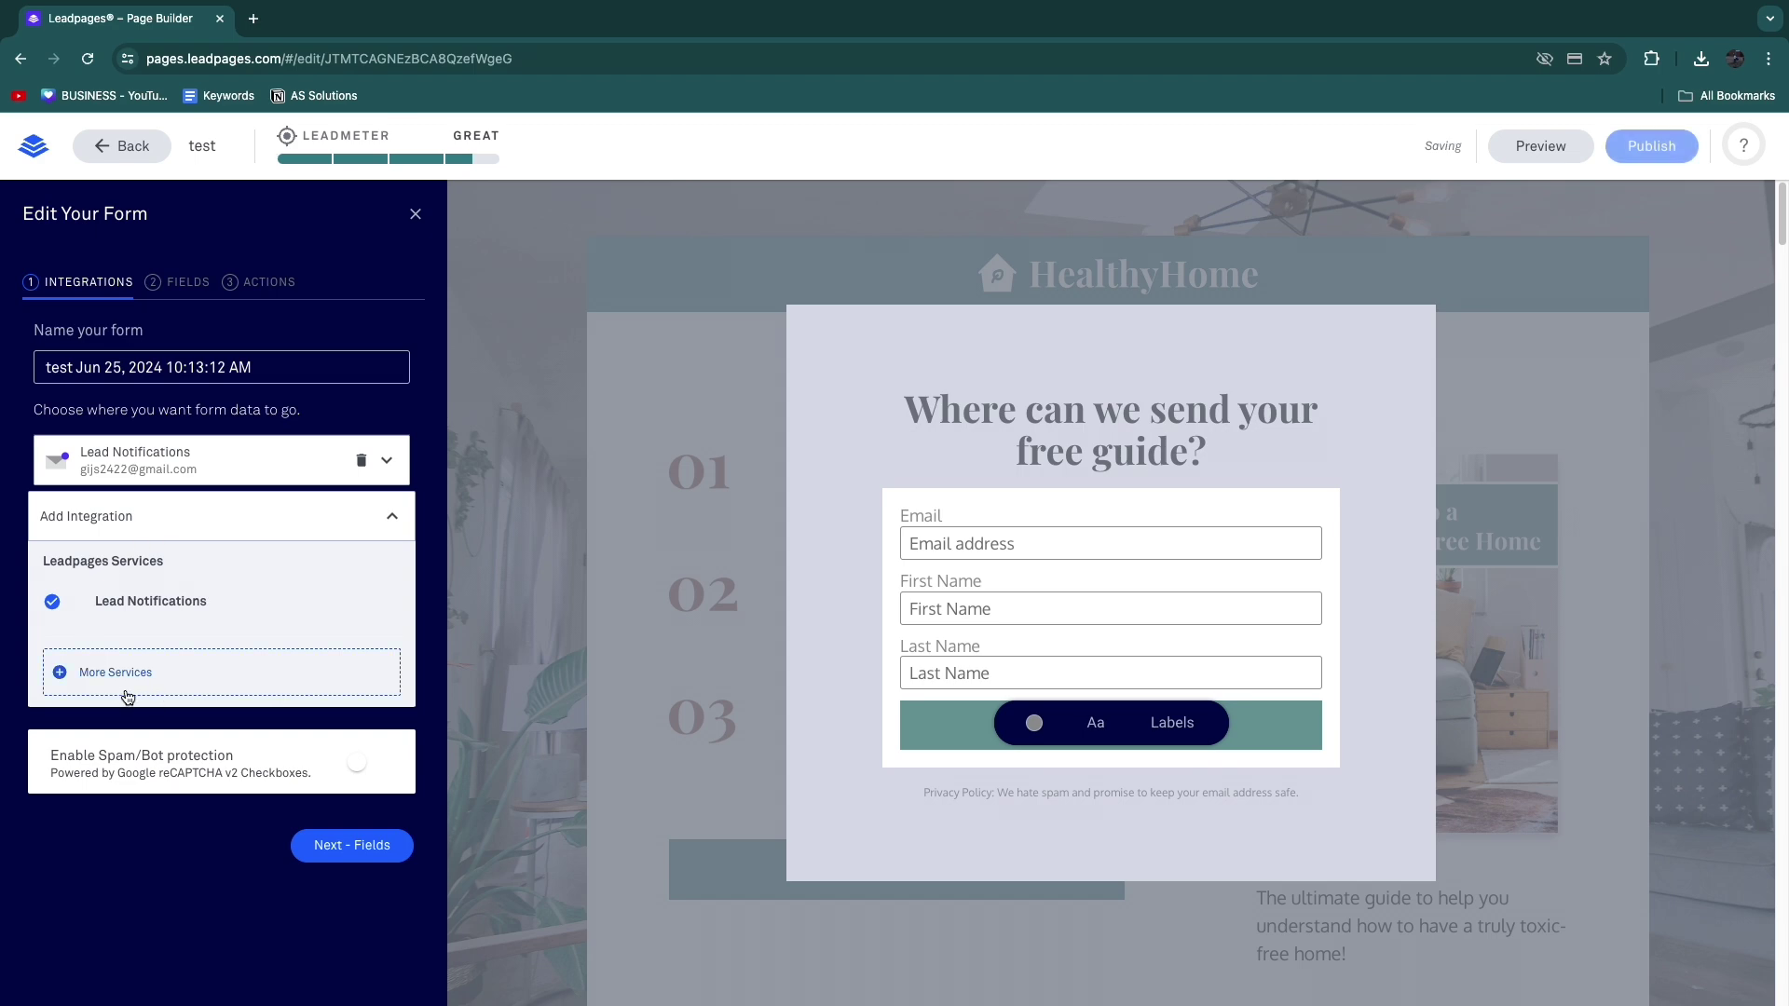
{"action": "left_click", "coordinate": [93, 672]}
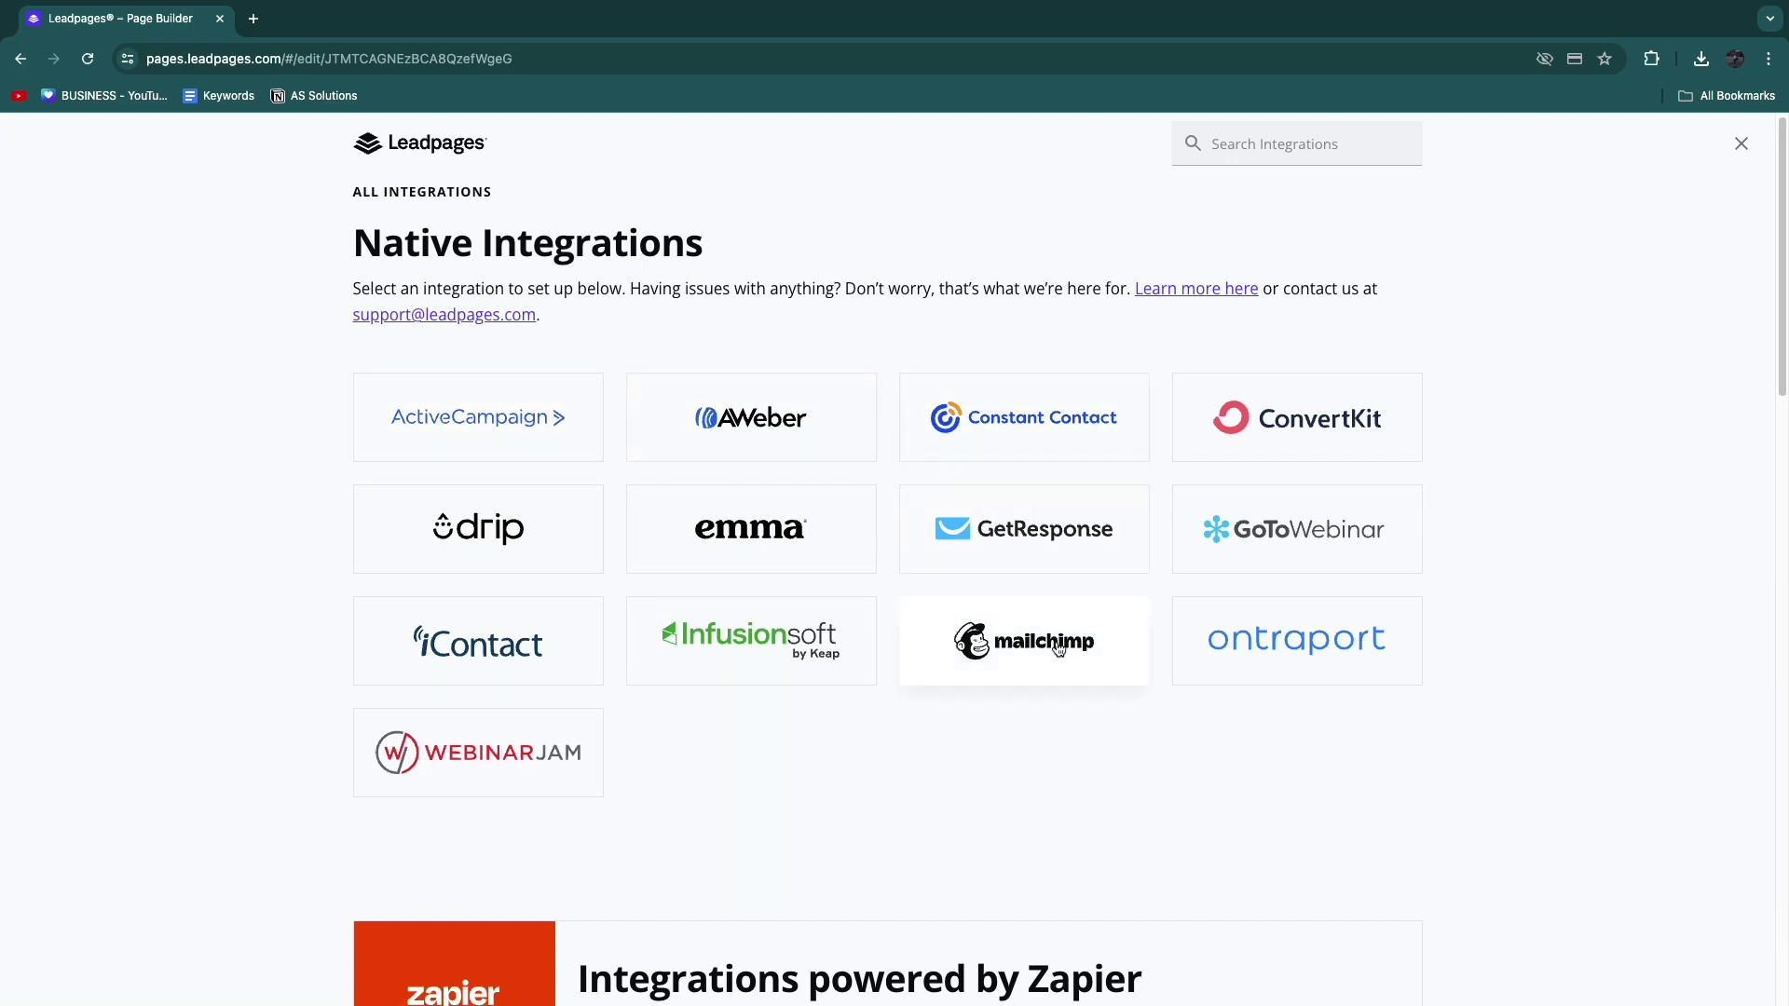
{"action": "scroll", "coordinate": [1460, 652], "scroll_direction": "down", "scroll_amount": 4}
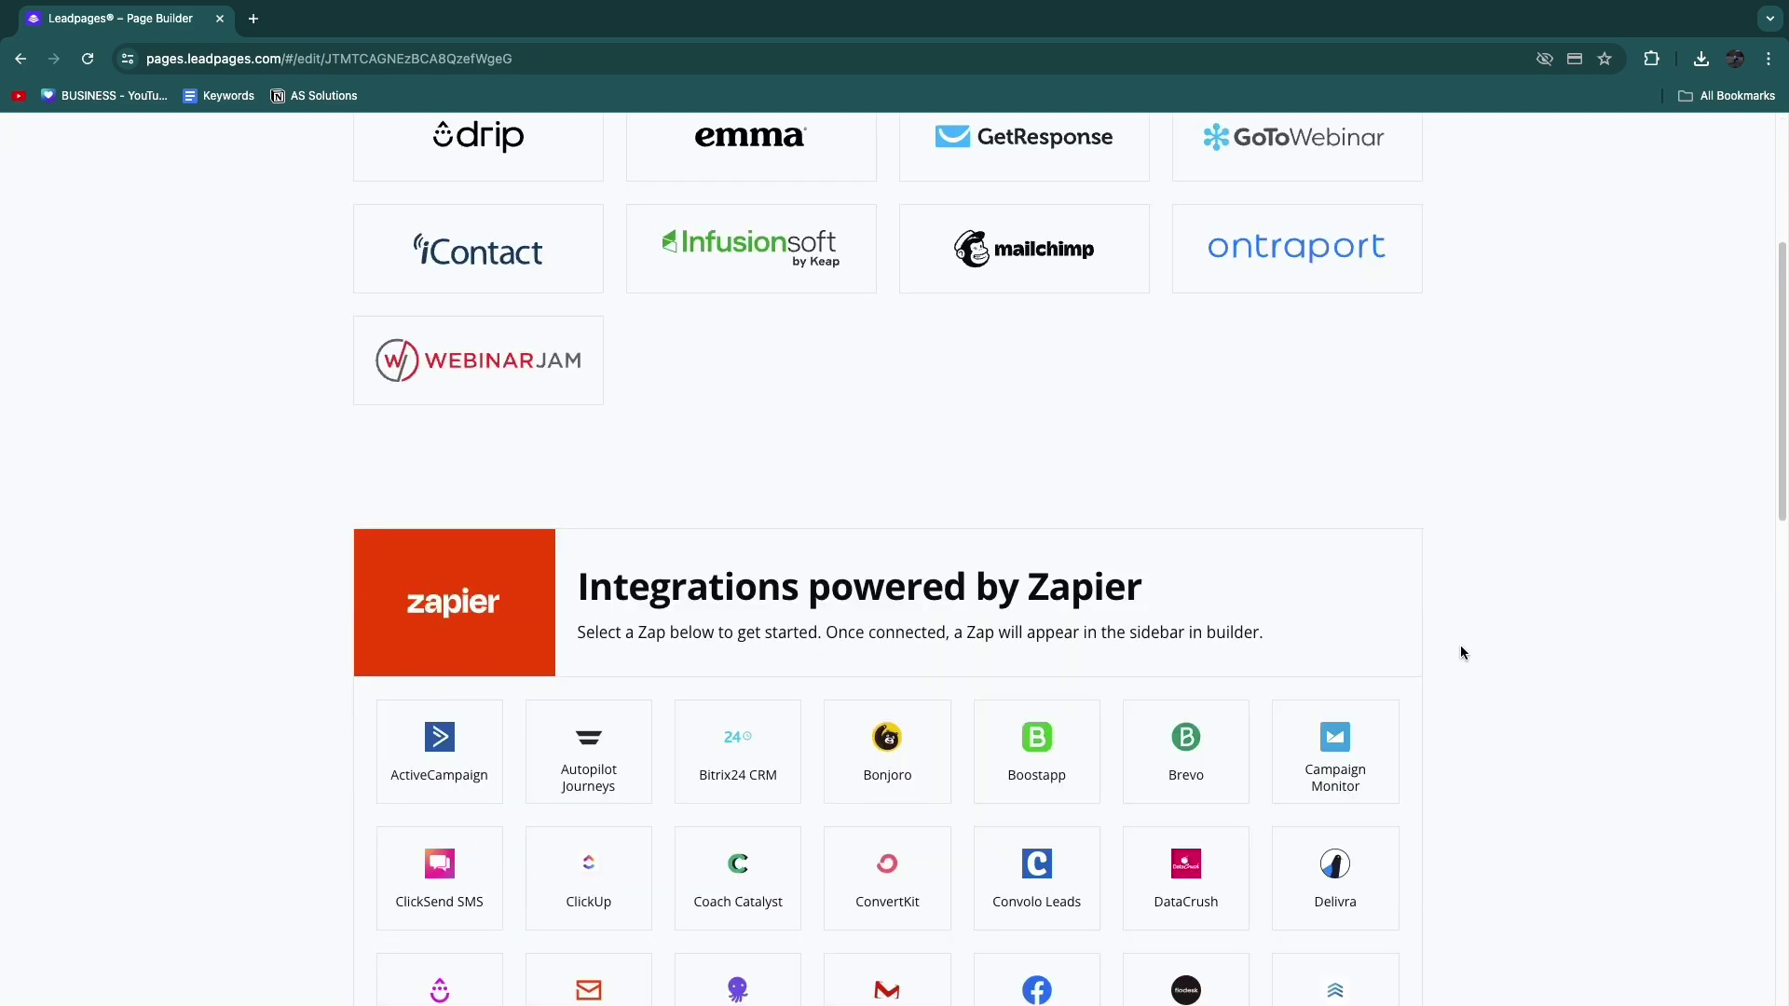
{"action": "scroll", "coordinate": [1117, 587], "scroll_direction": "down", "scroll_amount": 1}
{"action": "left_click_drag", "start_coordinate": [596, 551], "coordinate": [1254, 578]}
{"action": "left_click", "coordinate": [1306, 582]}
{"action": "scroll", "coordinate": [1390, 579], "scroll_direction": "down", "scroll_amount": 1}
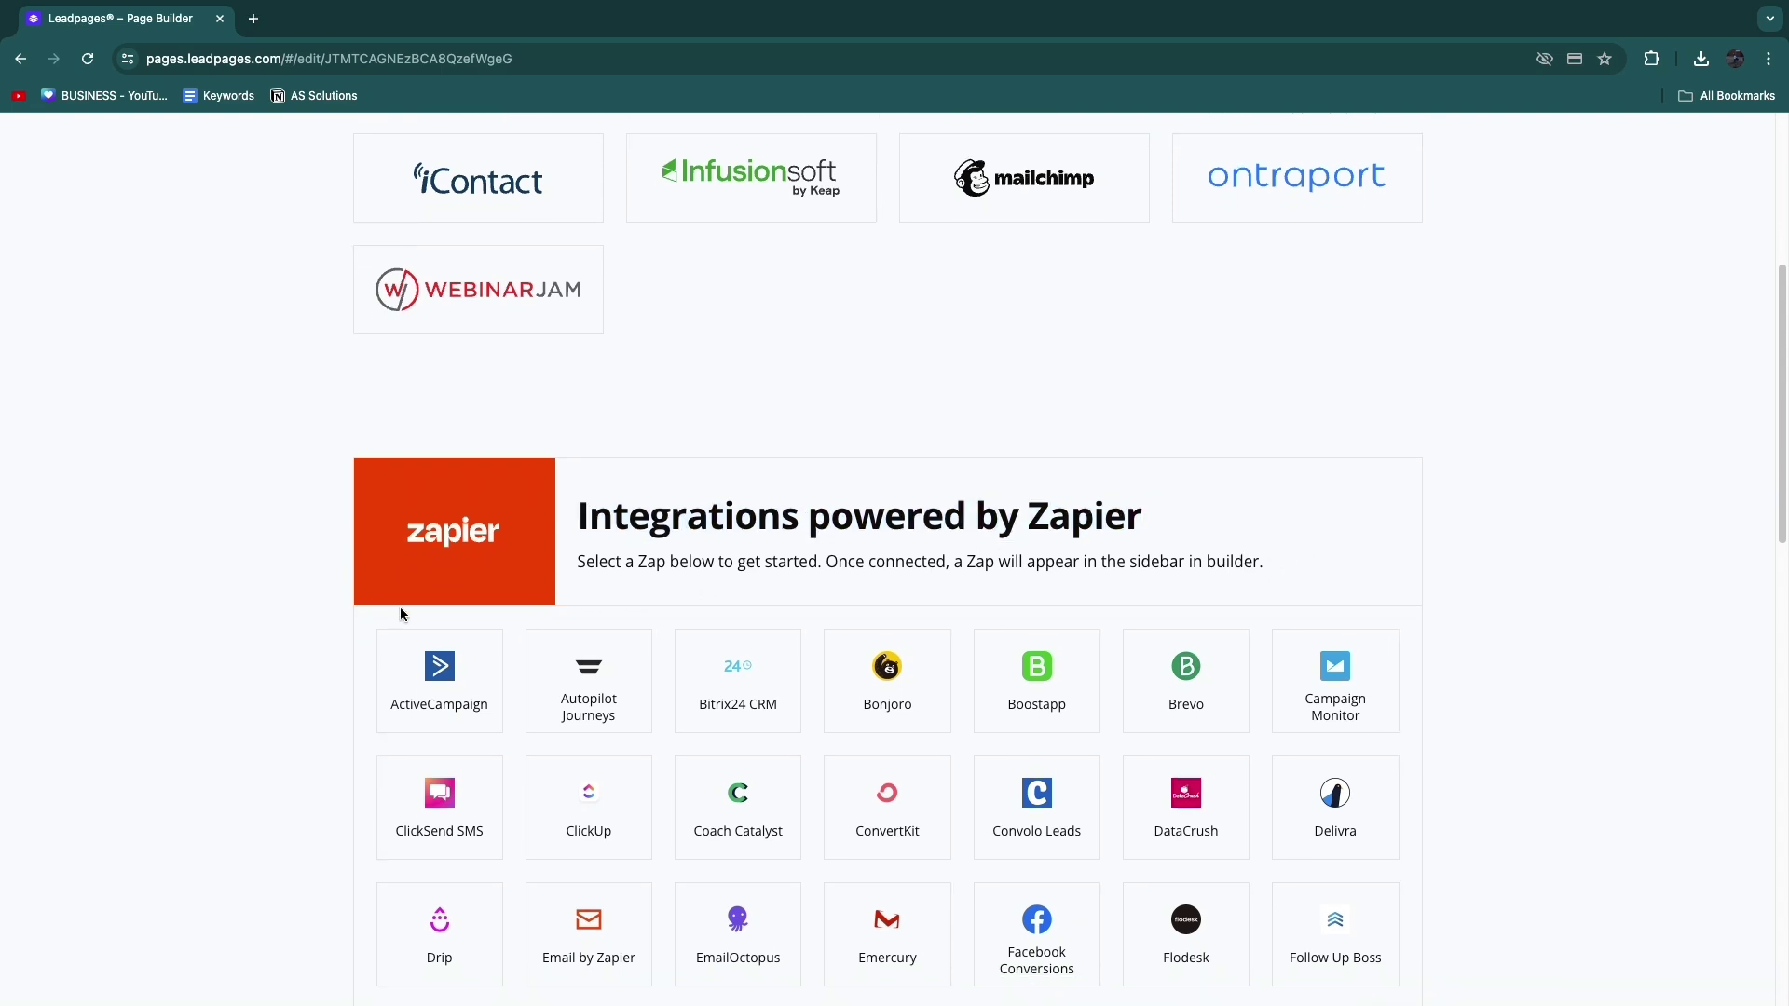
{"action": "scroll", "coordinate": [238, 604], "scroll_direction": "down", "scroll_amount": 3}
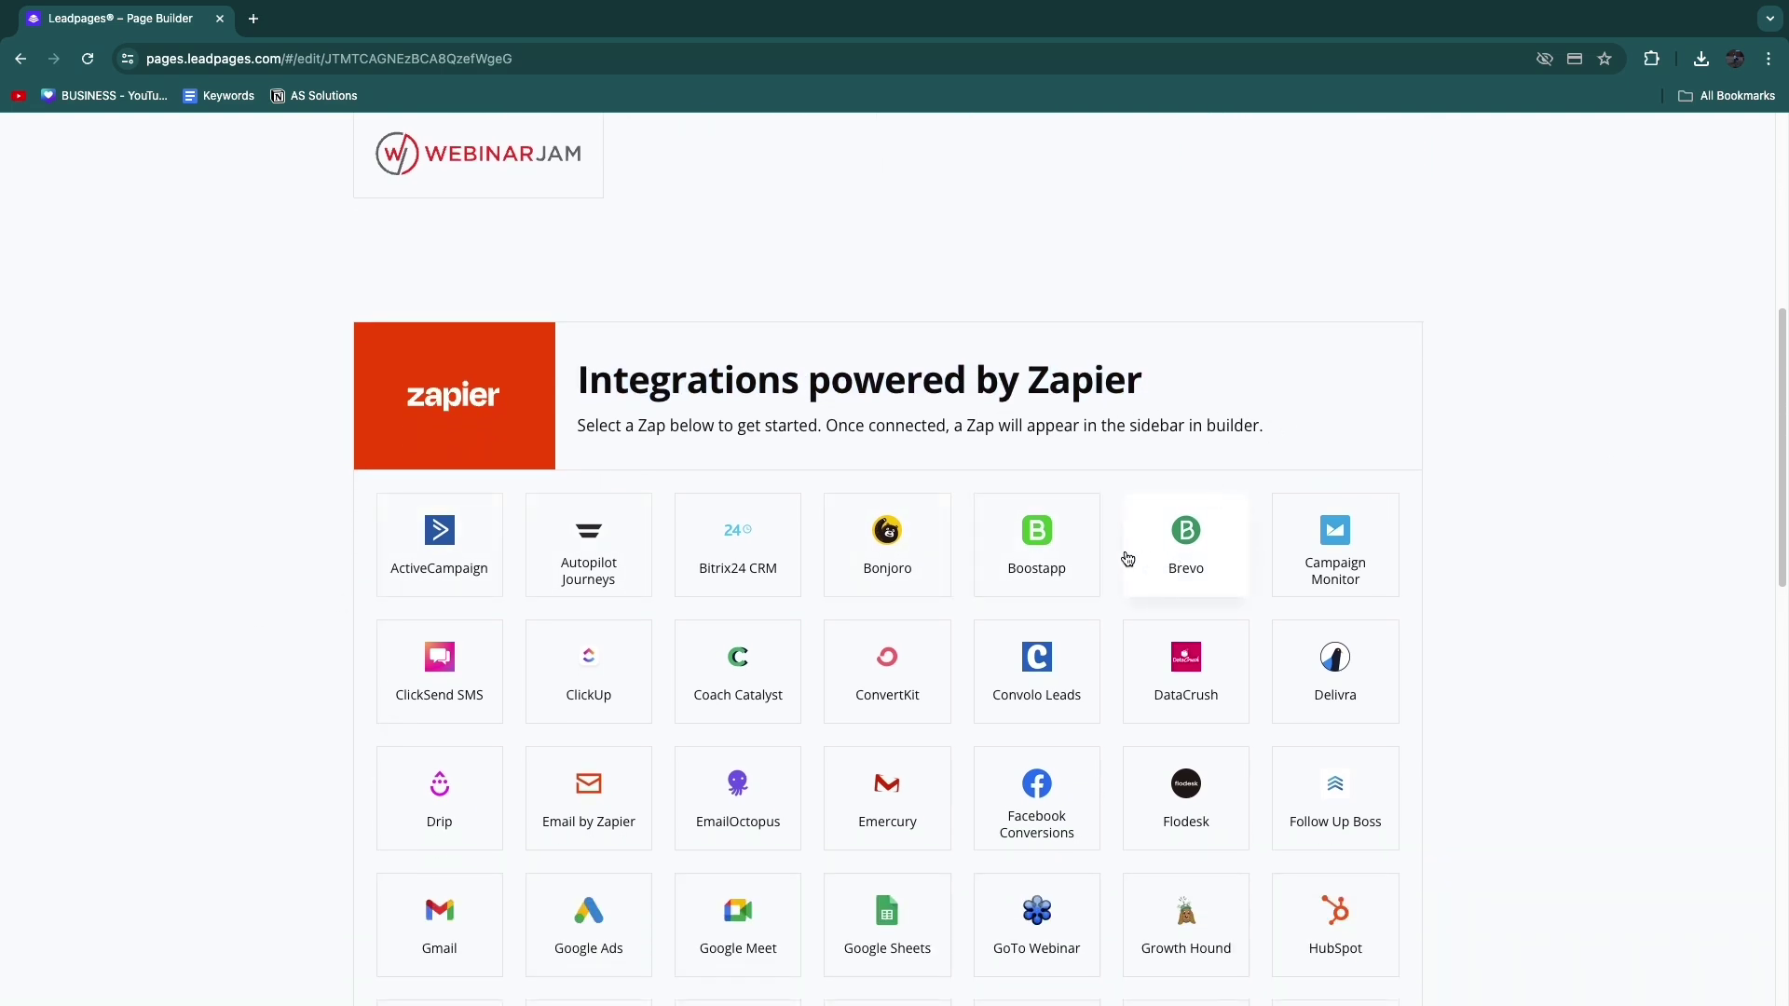
{"action": "scroll", "coordinate": [507, 658], "scroll_direction": "down", "scroll_amount": 3}
{"action": "scroll", "coordinate": [507, 659], "scroll_direction": "down", "scroll_amount": 15}
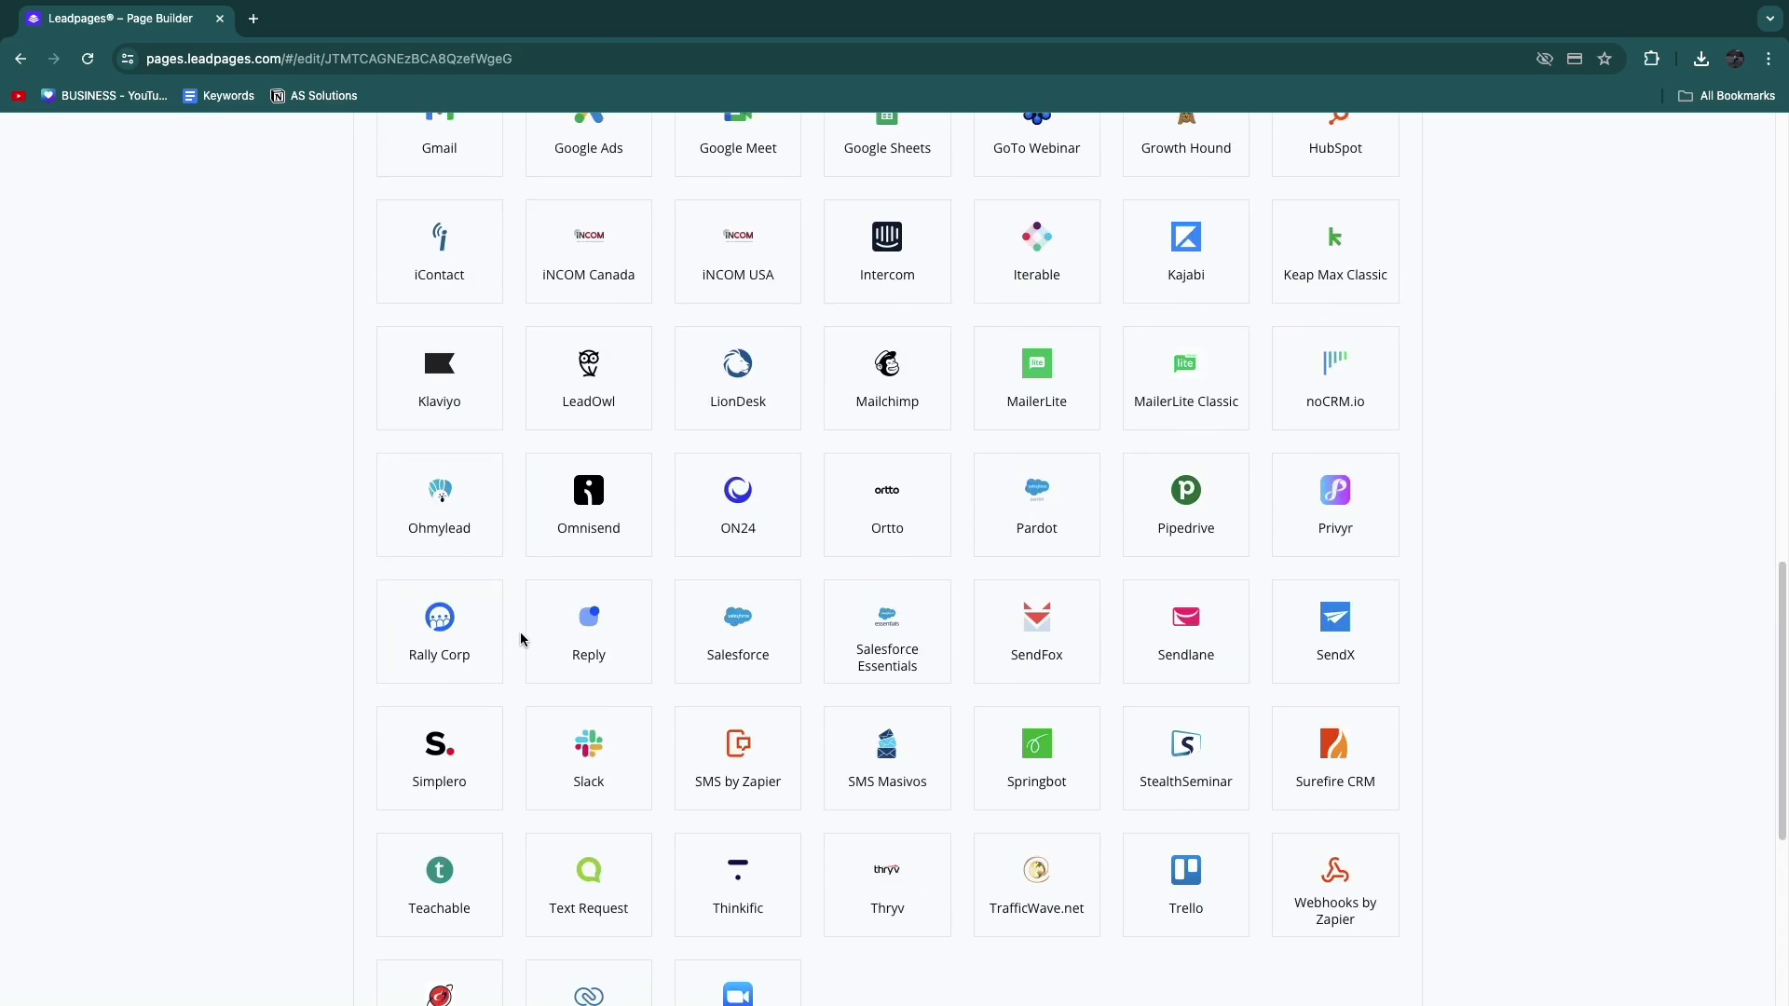
{"action": "scroll", "coordinate": [244, 488], "scroll_direction": "up", "scroll_amount": 20}
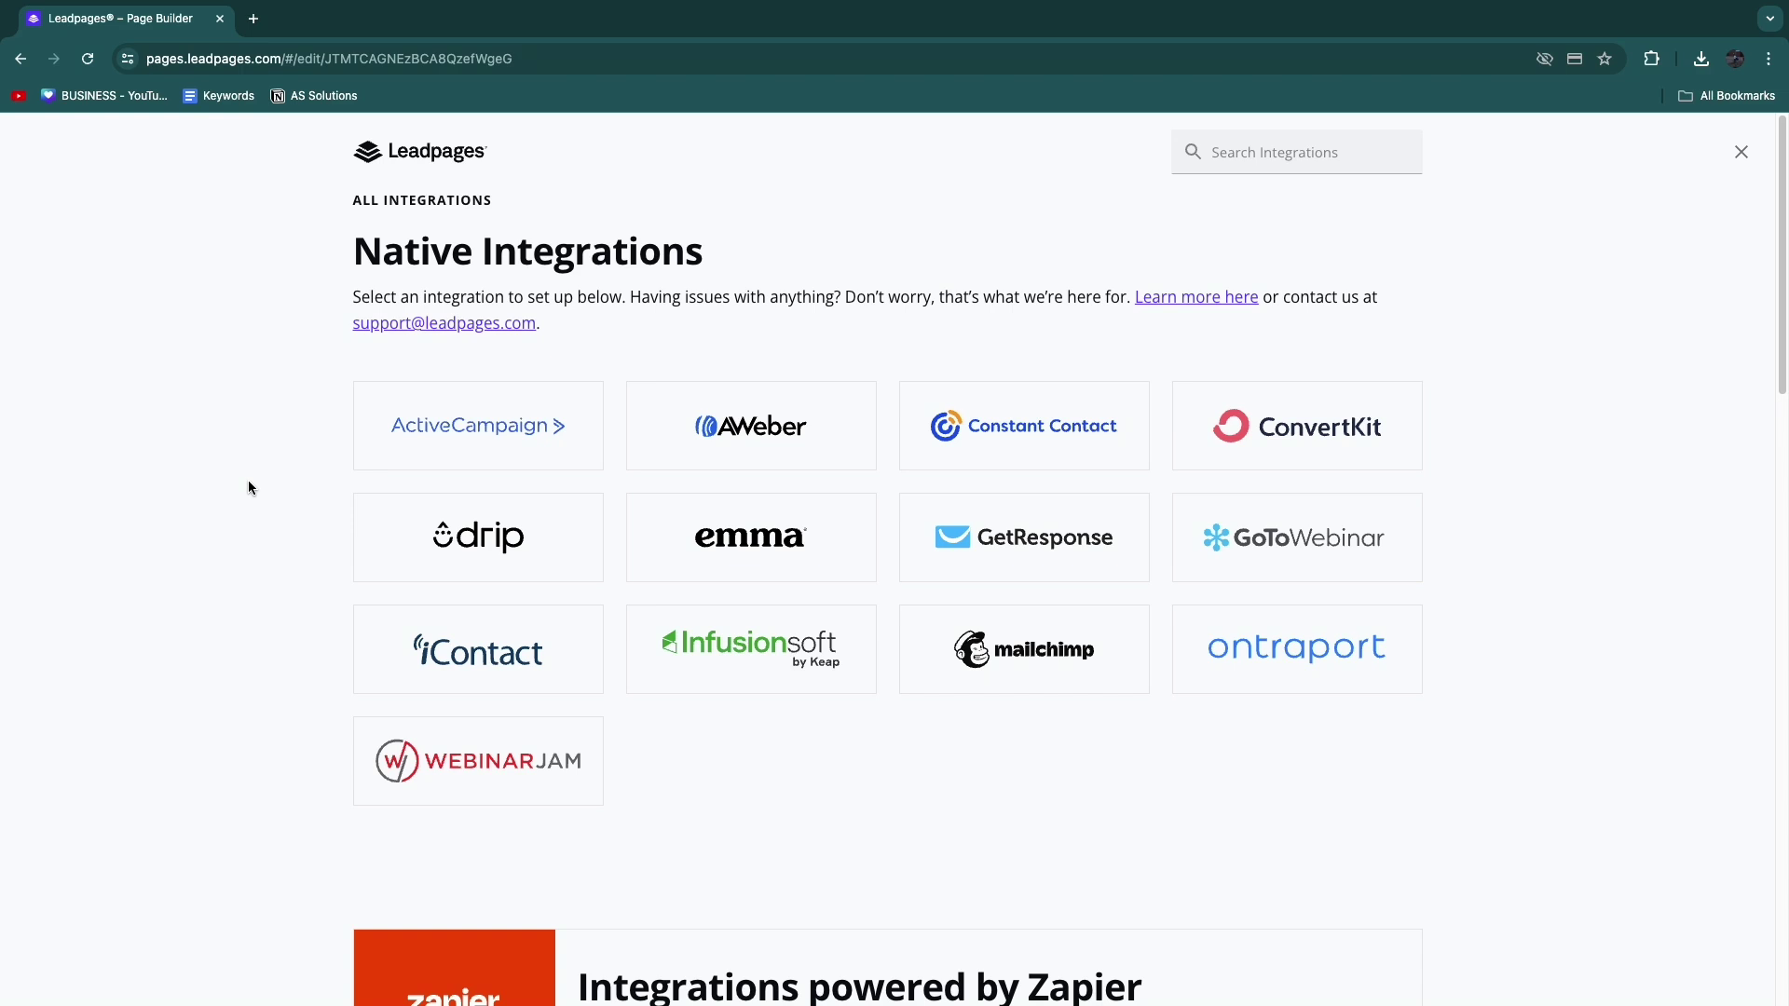
Step: Attempt to connect Constant Contact, dismiss the failed login, and close the form panel
{"action": "left_click", "coordinate": [998, 448]}
{"action": "left_click", "coordinate": [1334, 540]}
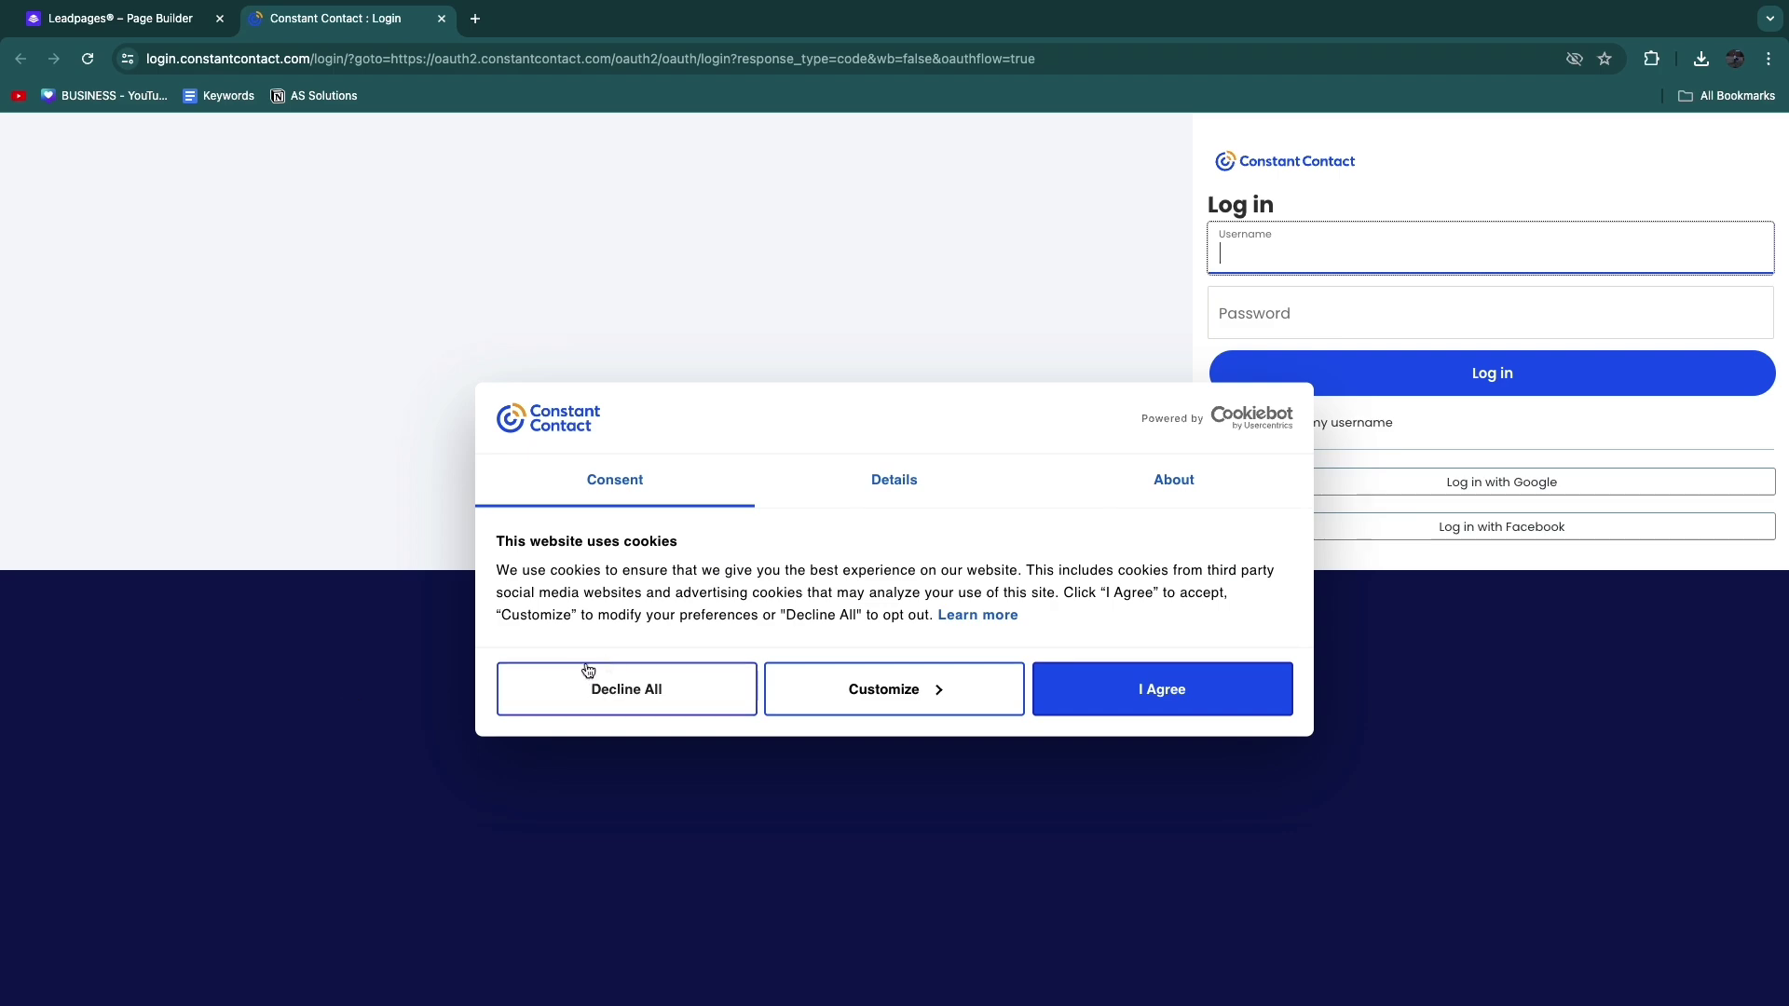
{"action": "left_click", "coordinate": [720, 696]}
{"action": "left_click", "coordinate": [442, 19]}
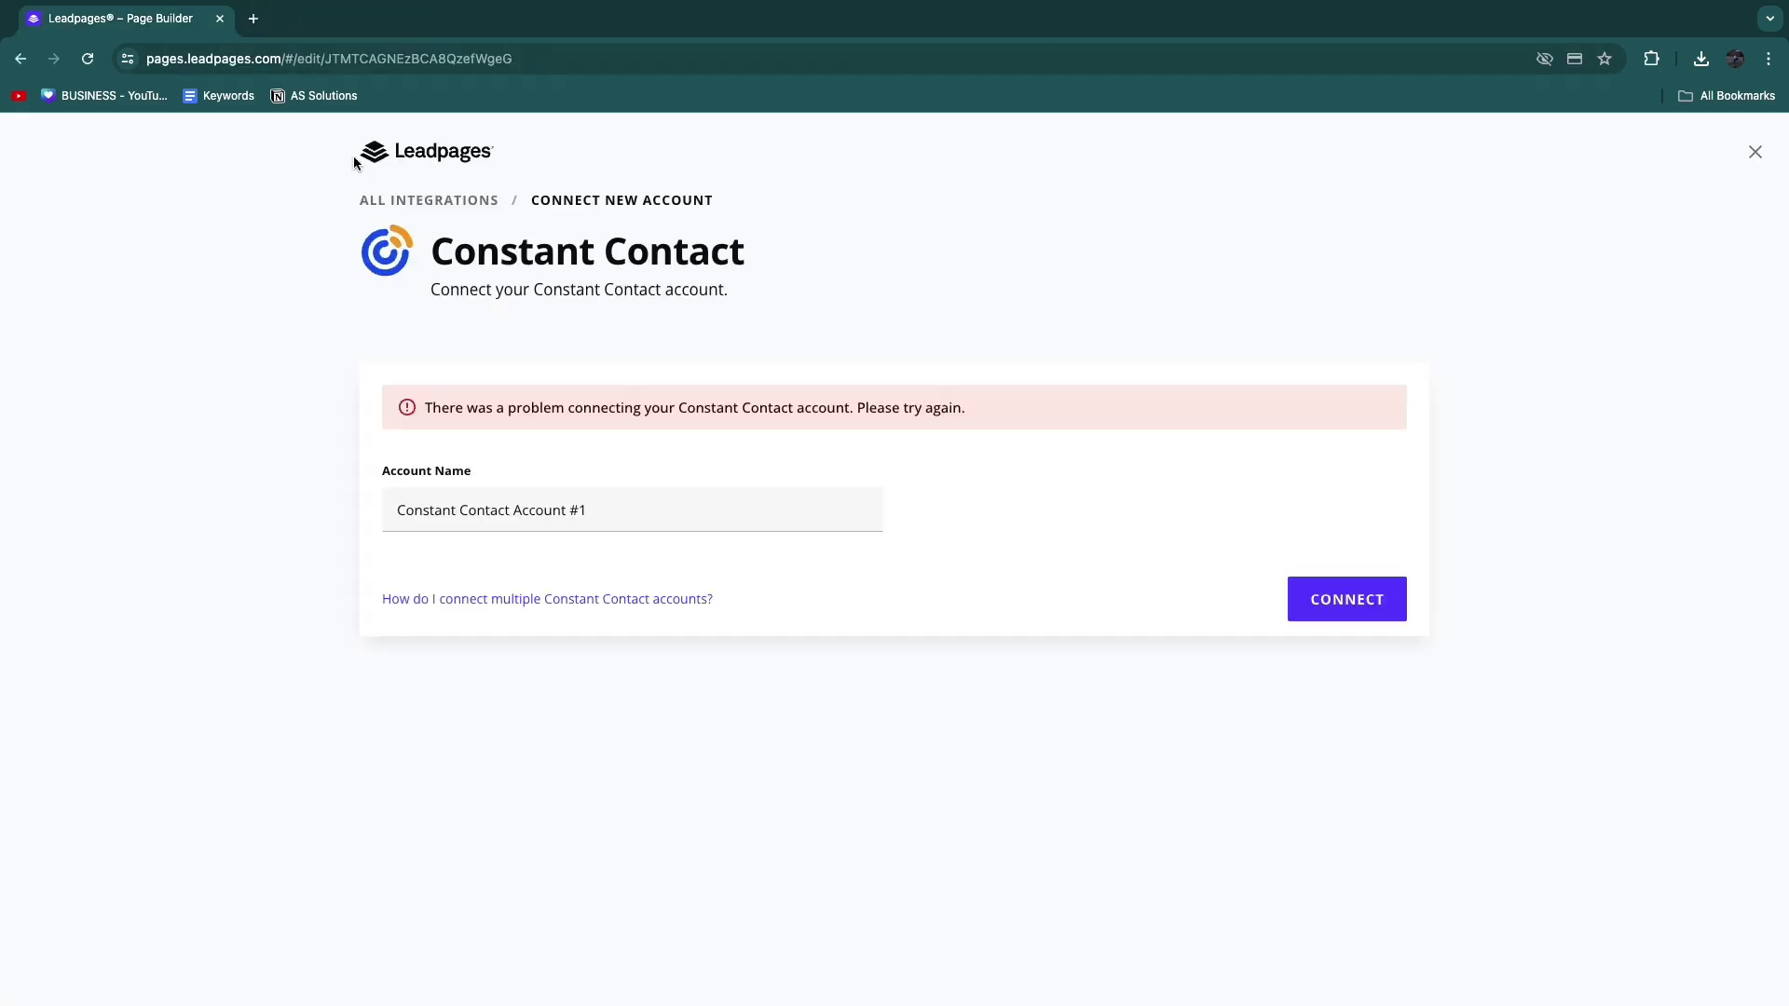
{"action": "left_click", "coordinate": [1756, 151]}
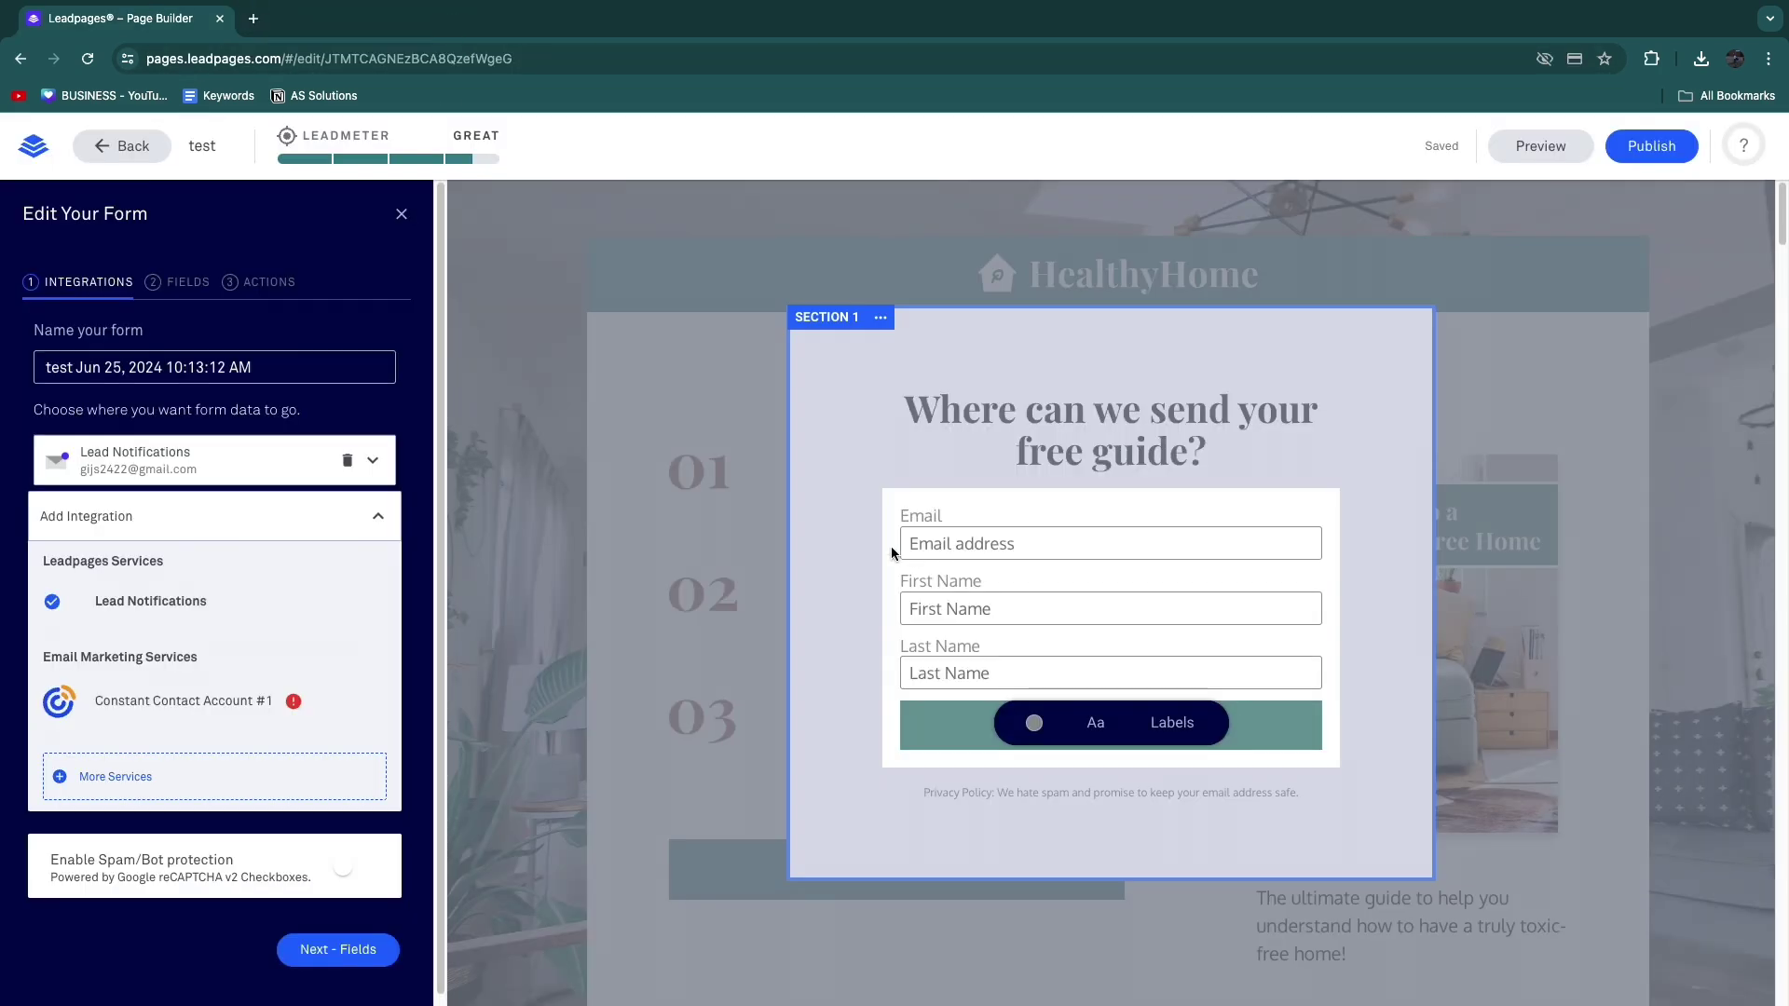
{"action": "left_click", "coordinate": [619, 491]}
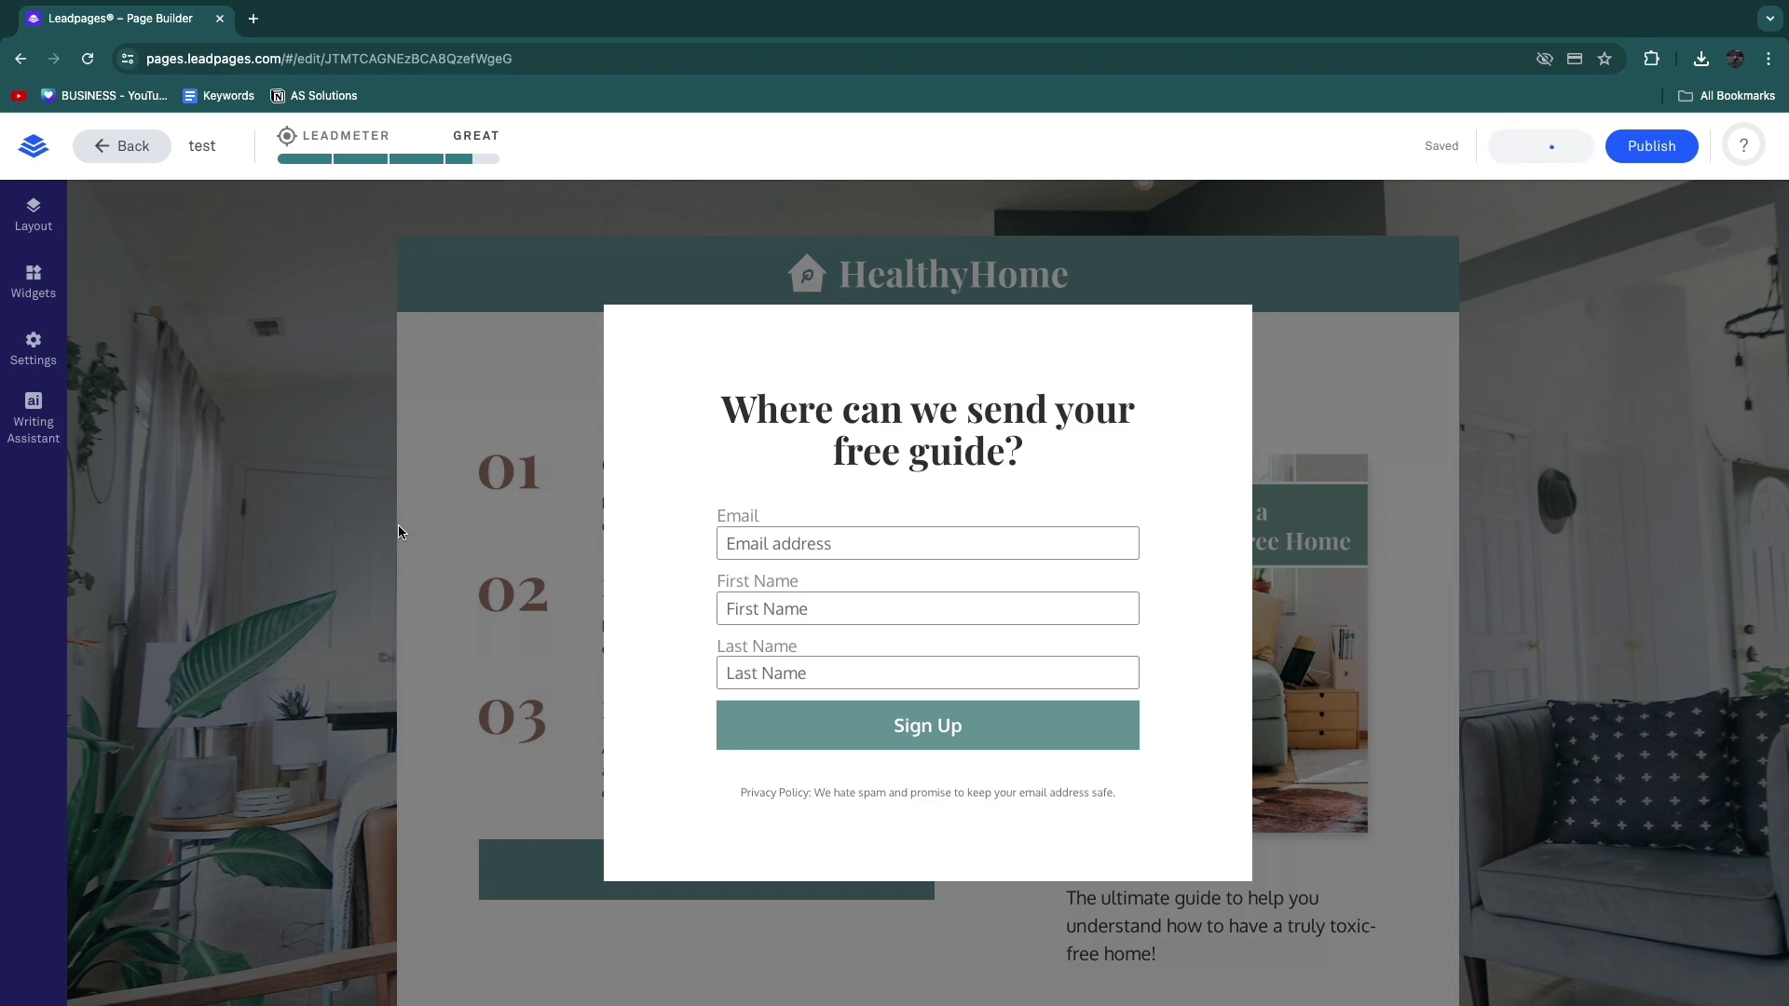
Step: In the preview, confirm the download button opens the sign-up pop-up, then close it
{"action": "scroll", "coordinate": [337, 503], "scroll_direction": "down", "scroll_amount": 2}
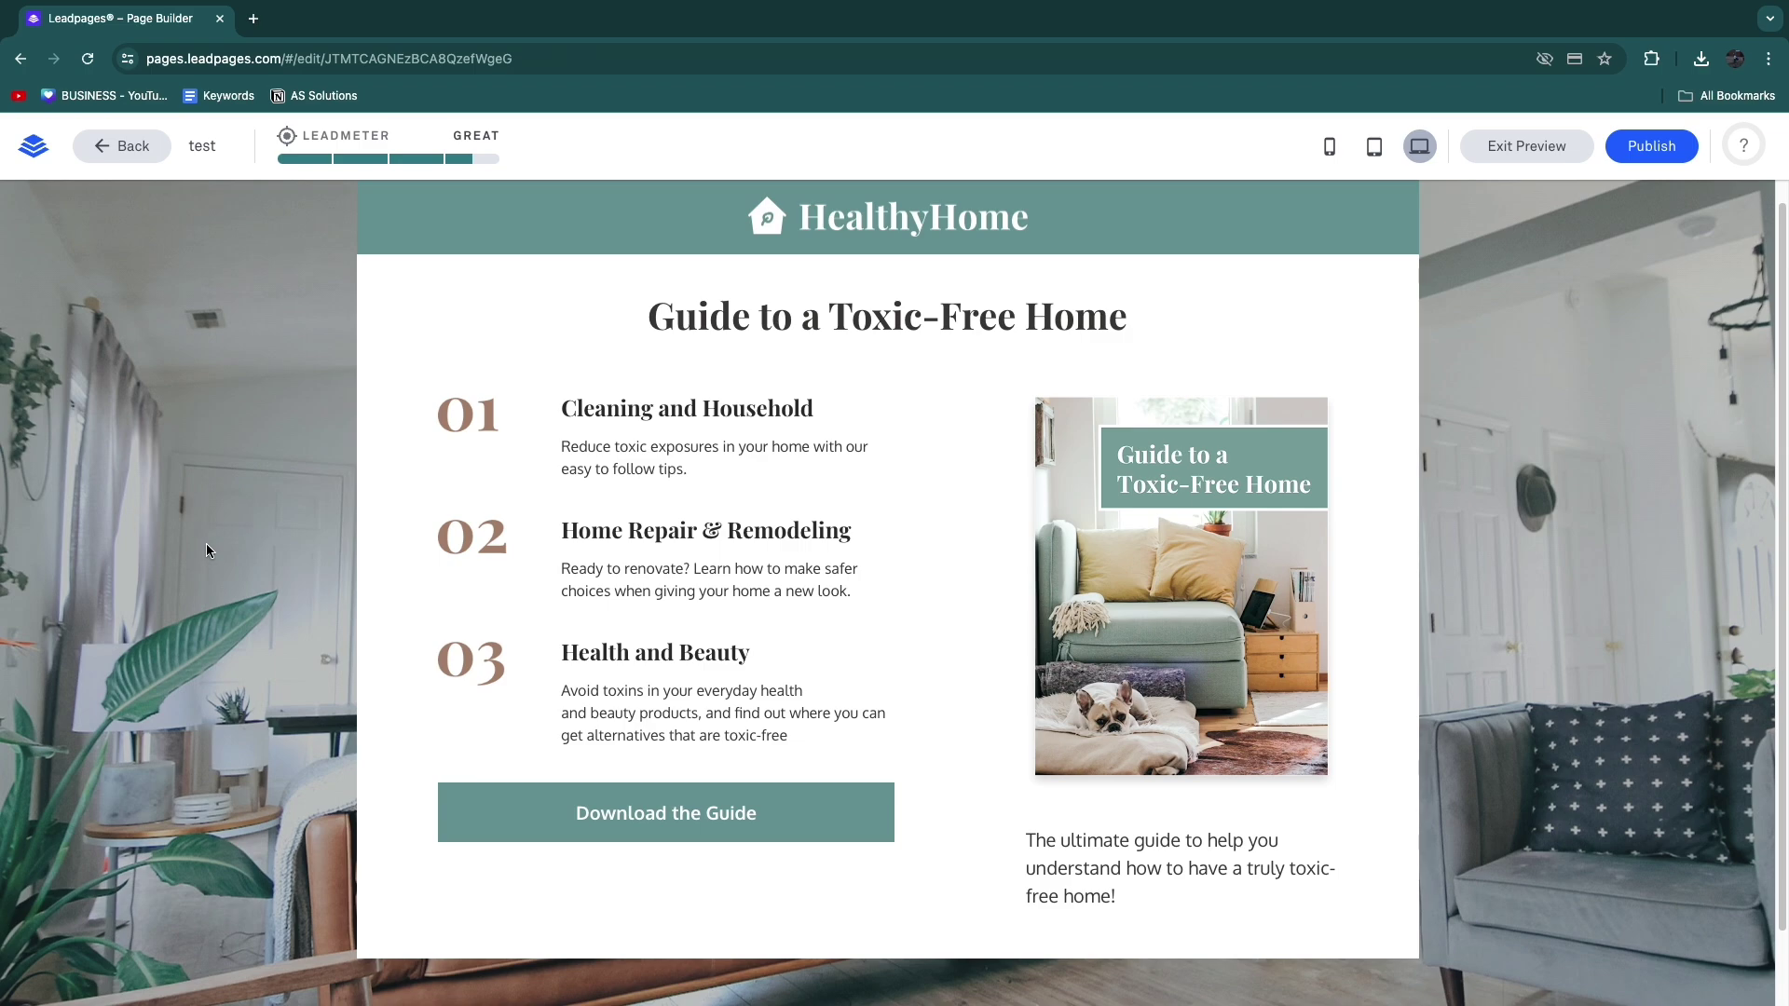
{"action": "scroll", "coordinate": [206, 551], "scroll_direction": "down", "scroll_amount": 2}
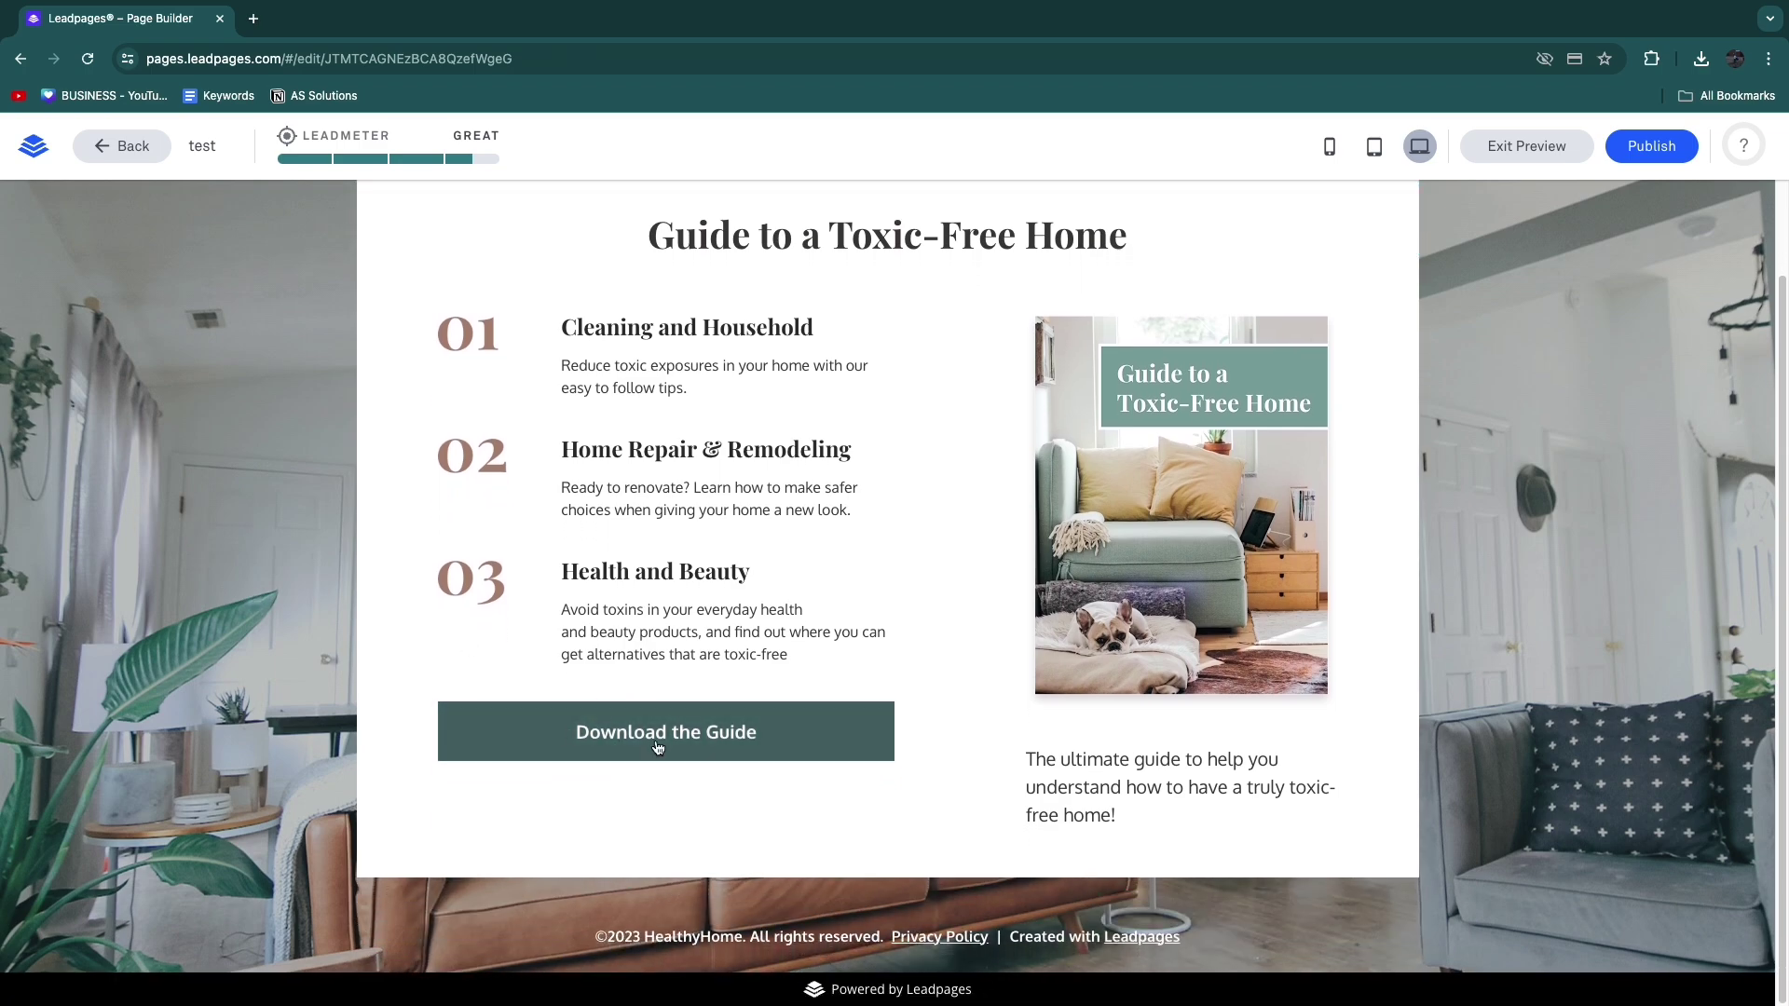
{"action": "left_click", "coordinate": [656, 747]}
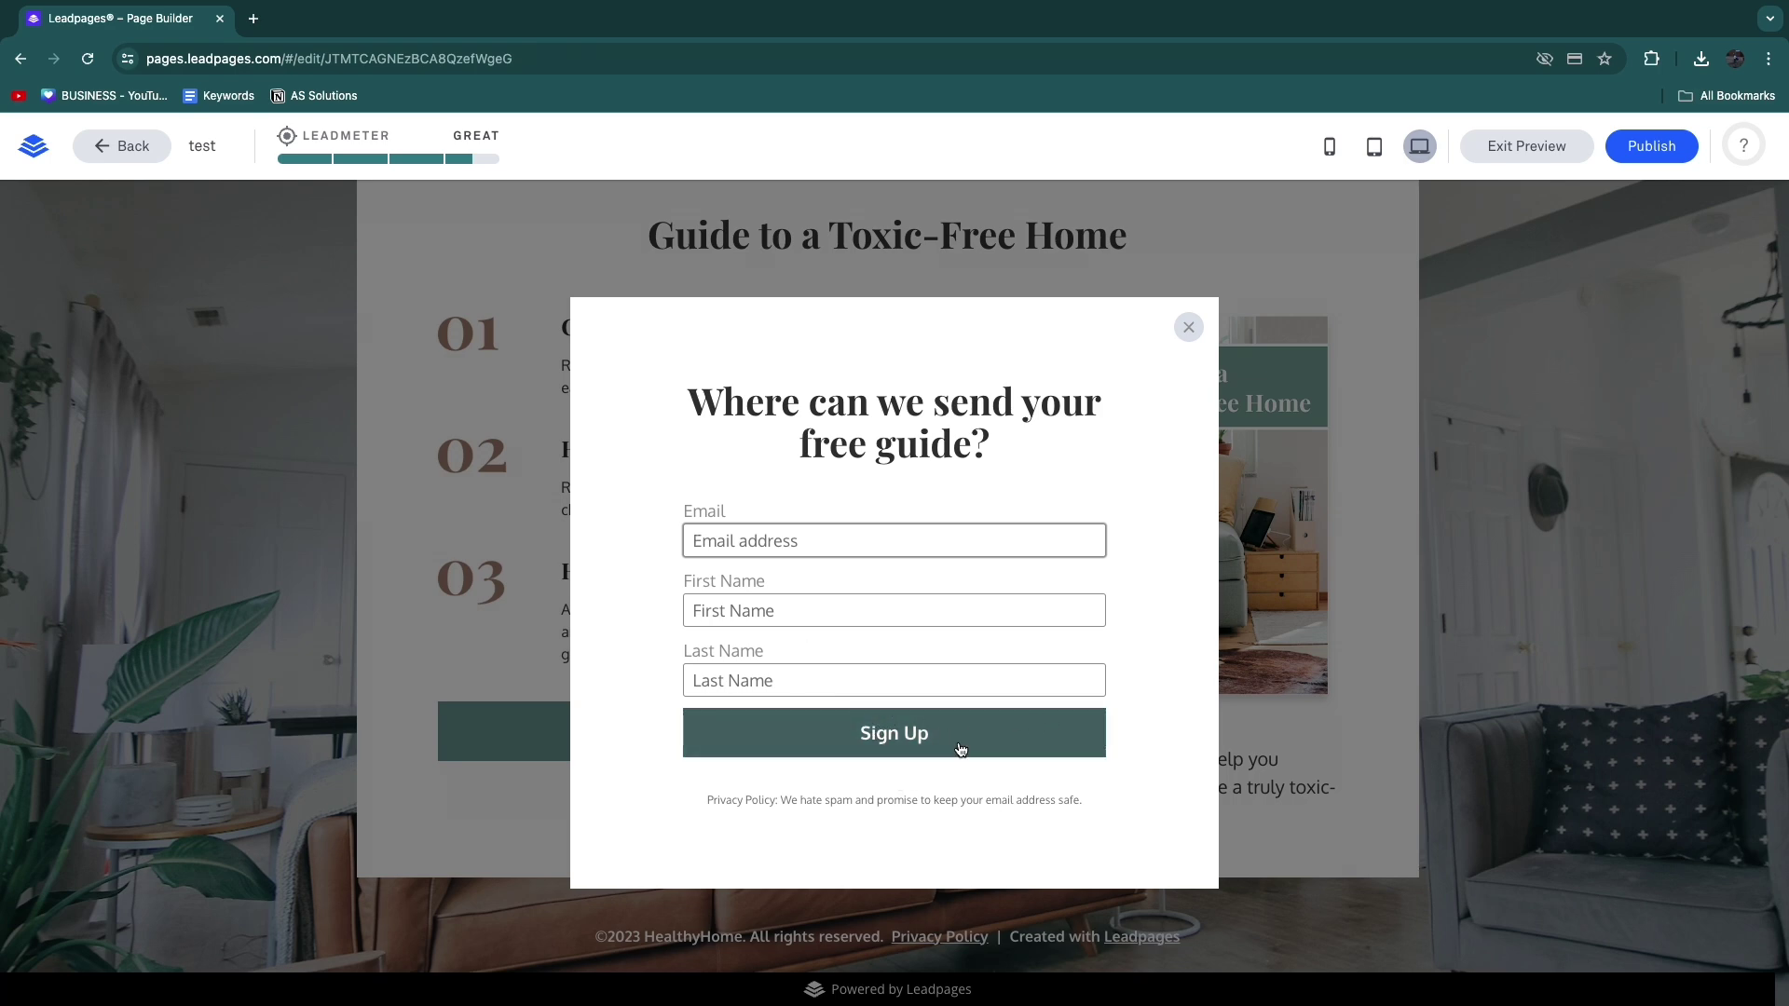
{"action": "left_click", "coordinate": [440, 398]}
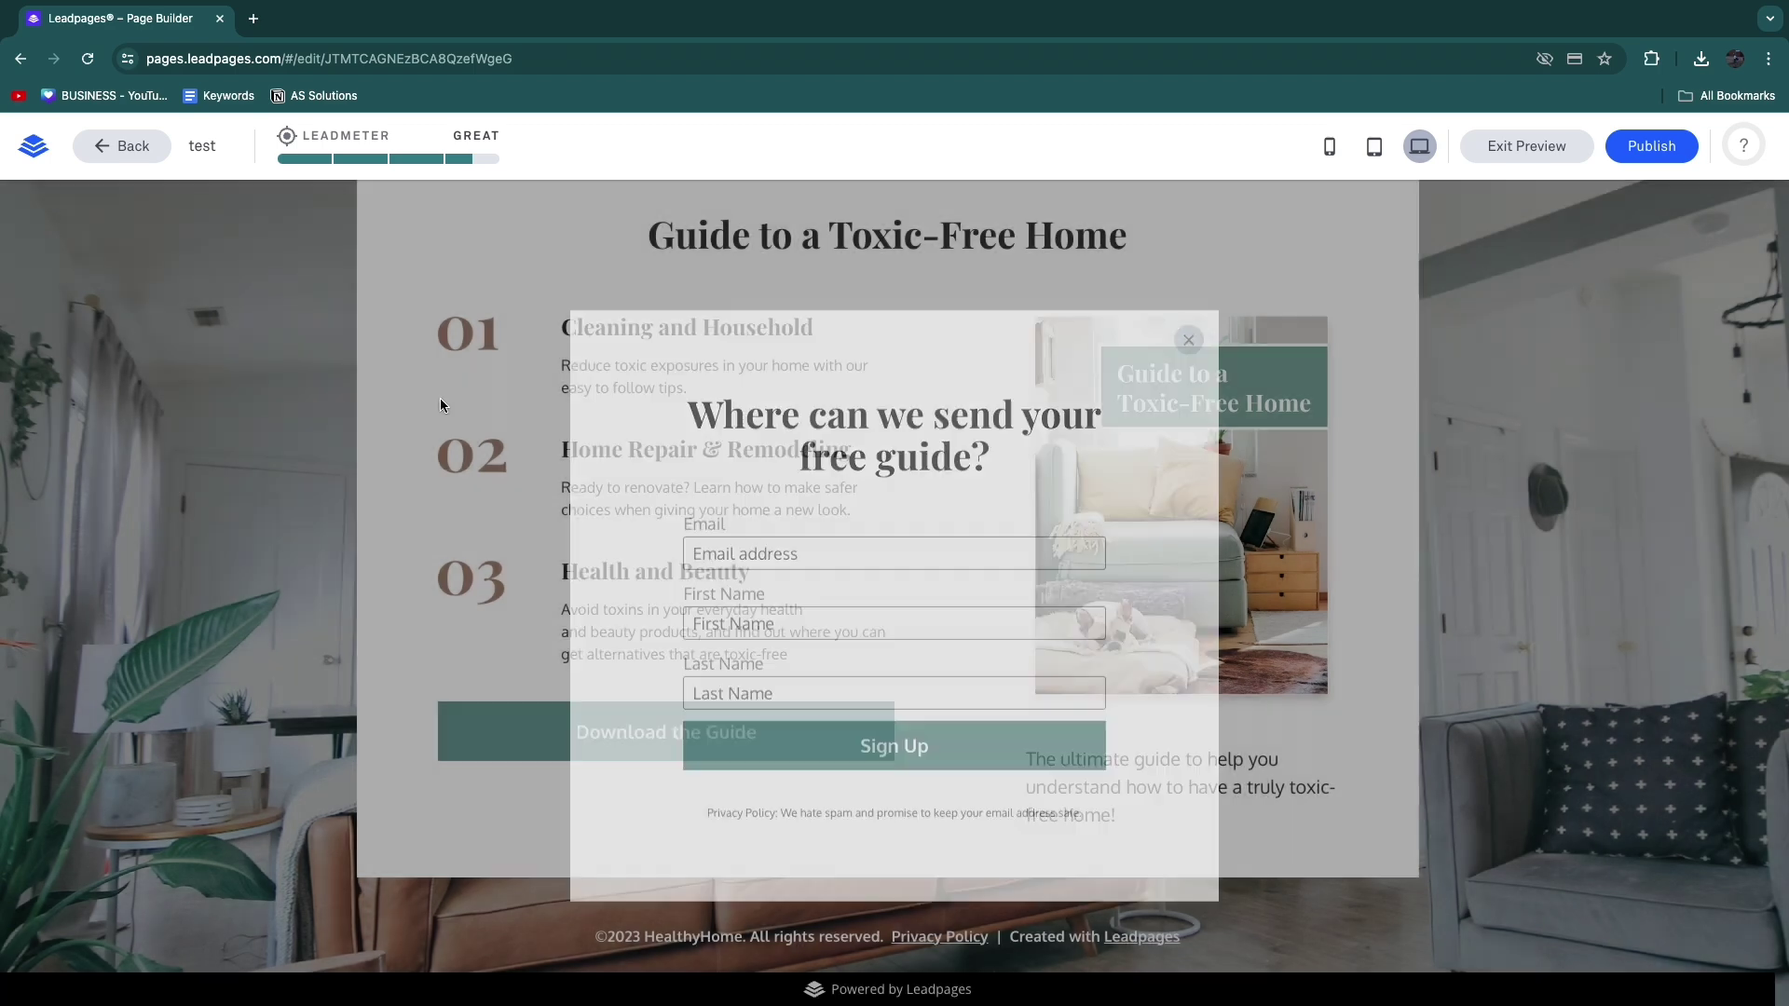
Step: Exit the preview and close the pop-up editor to return to the HealthyHome page
{"action": "scroll", "coordinate": [497, 657], "scroll_direction": "down", "scroll_amount": 1}
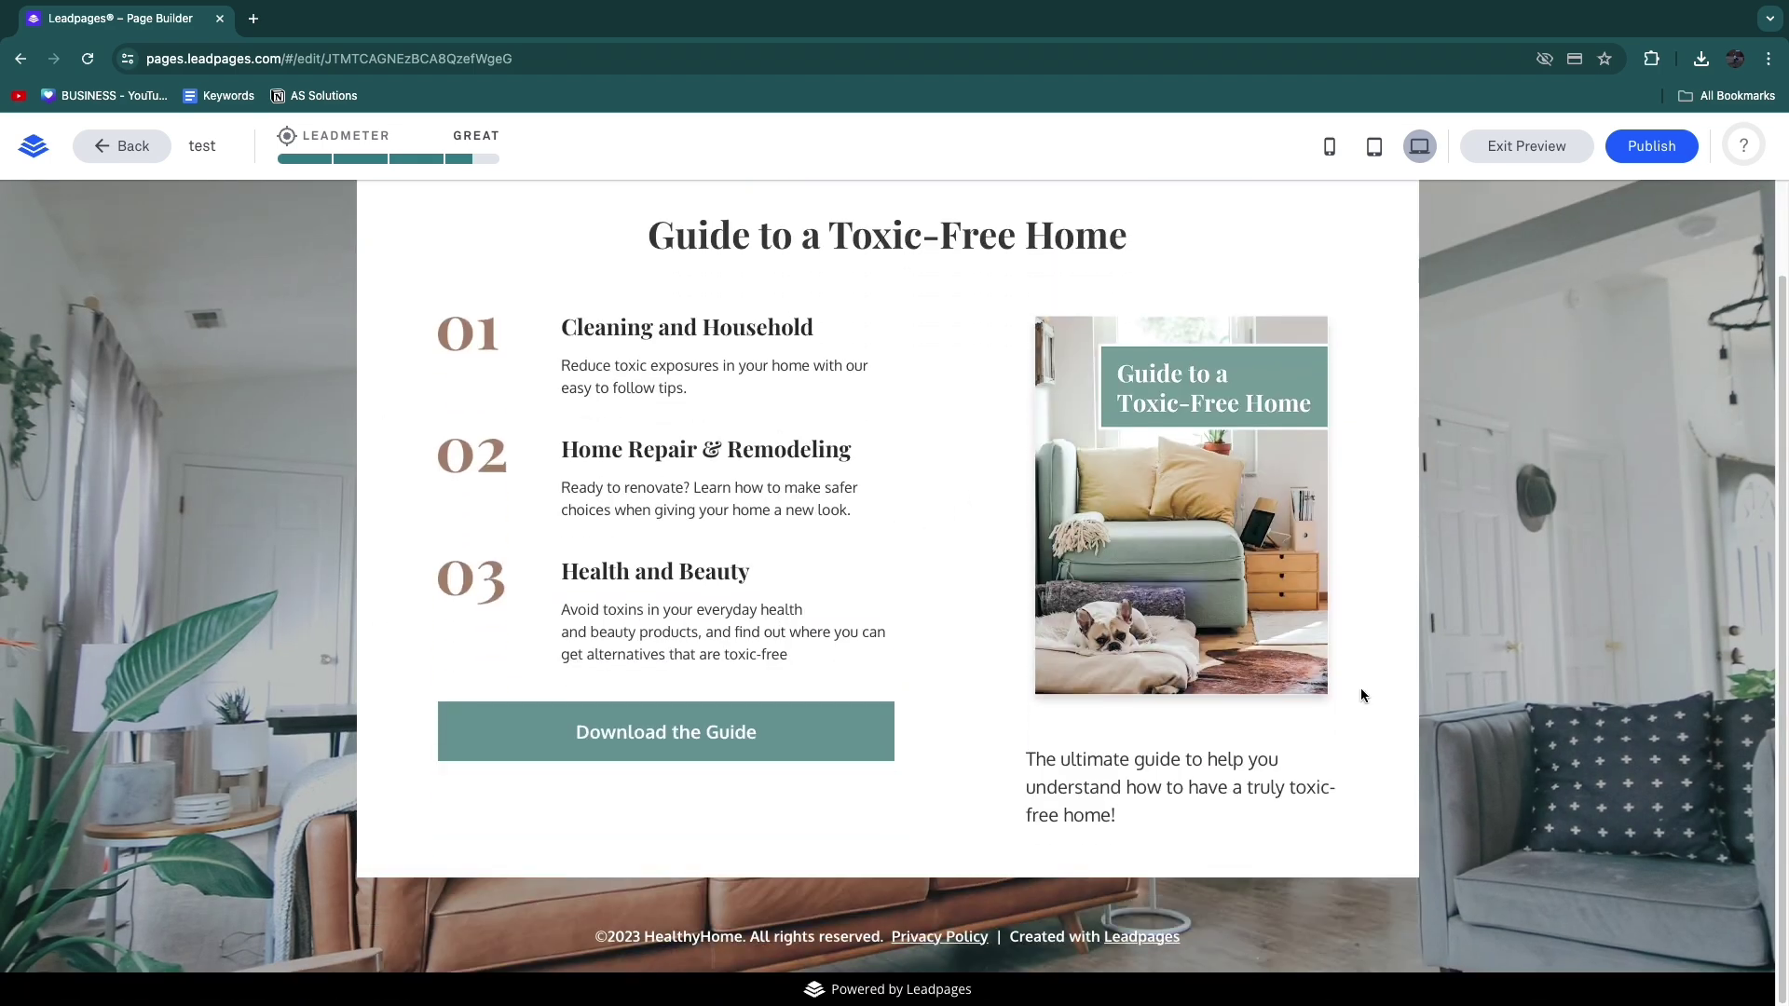
{"action": "scroll", "coordinate": [164, 306], "scroll_direction": "up", "scroll_amount": 1}
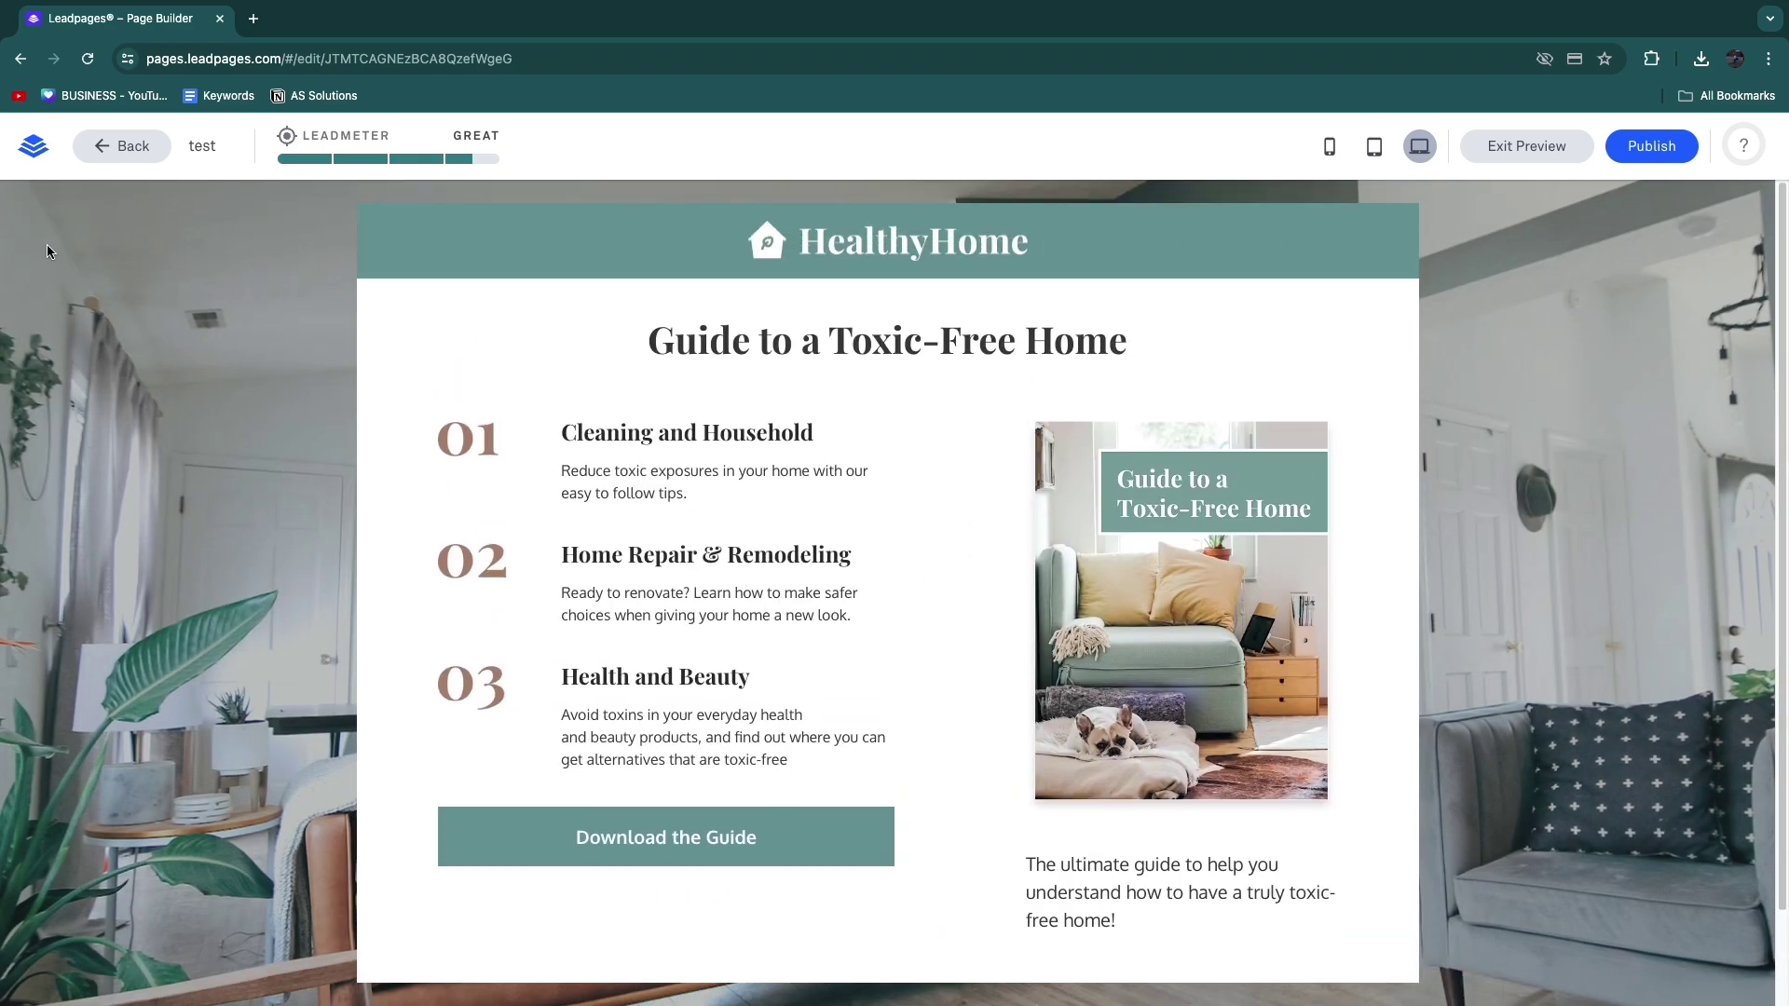
{"action": "left_click", "coordinate": [1524, 148]}
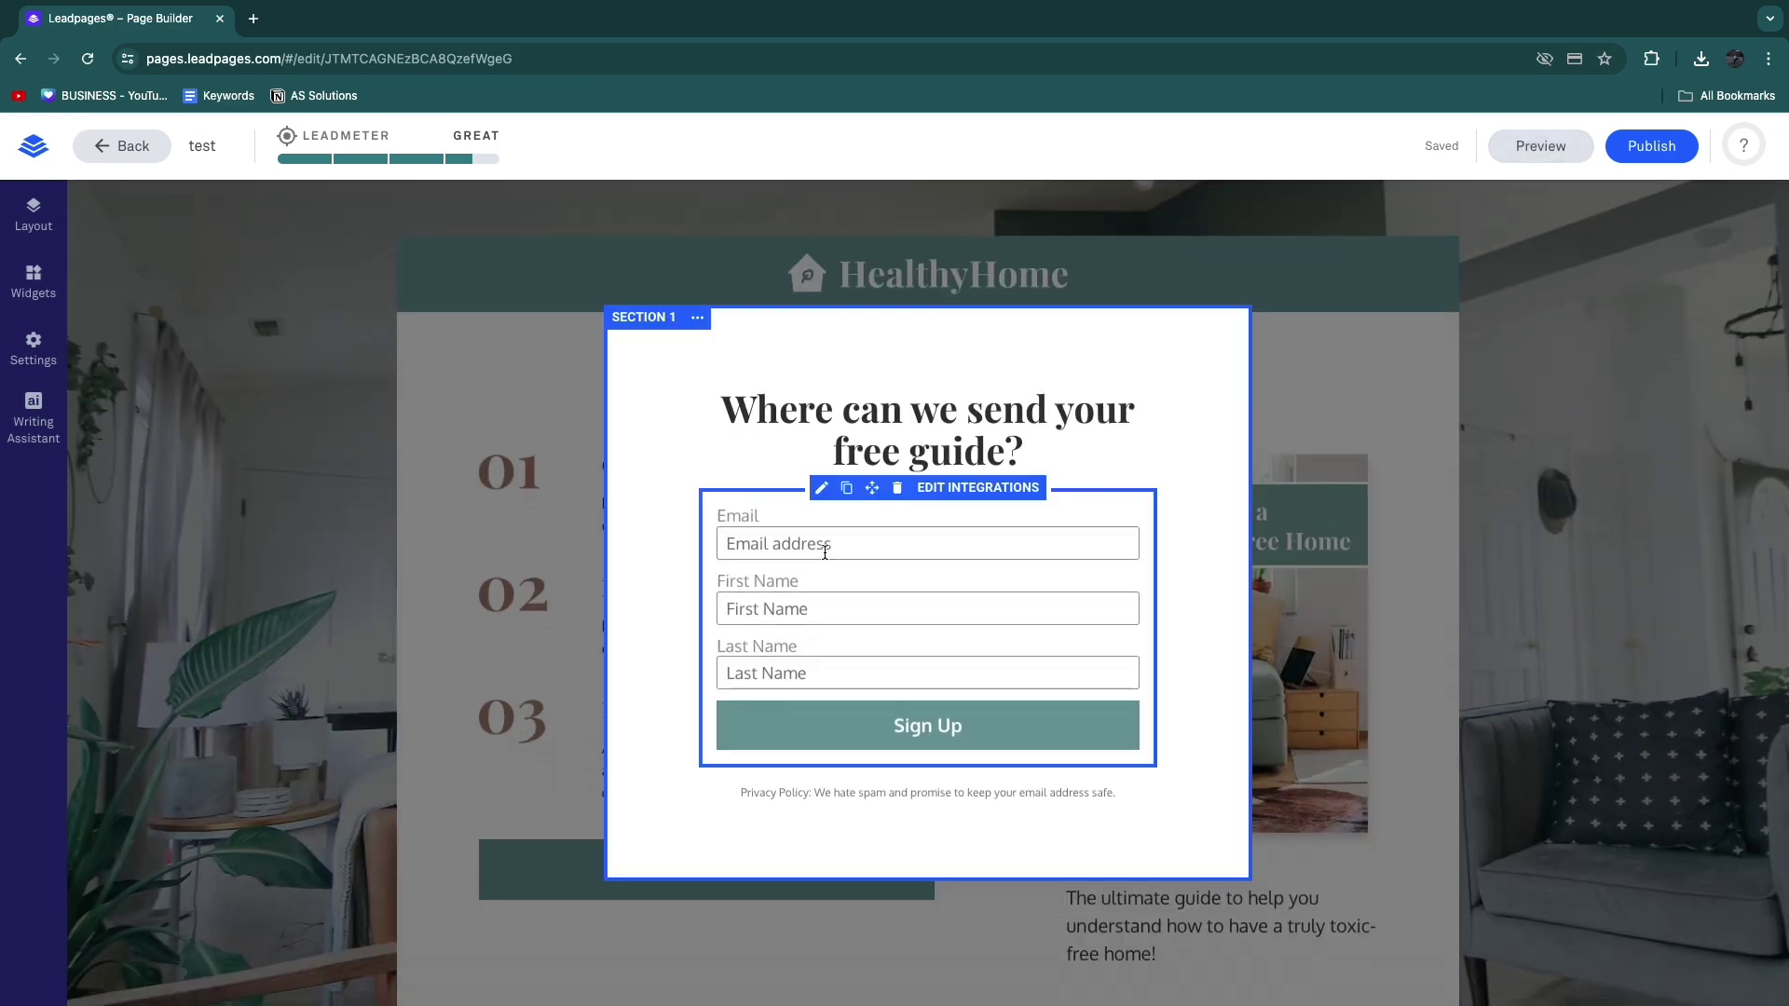
{"action": "left_click", "coordinate": [321, 564]}
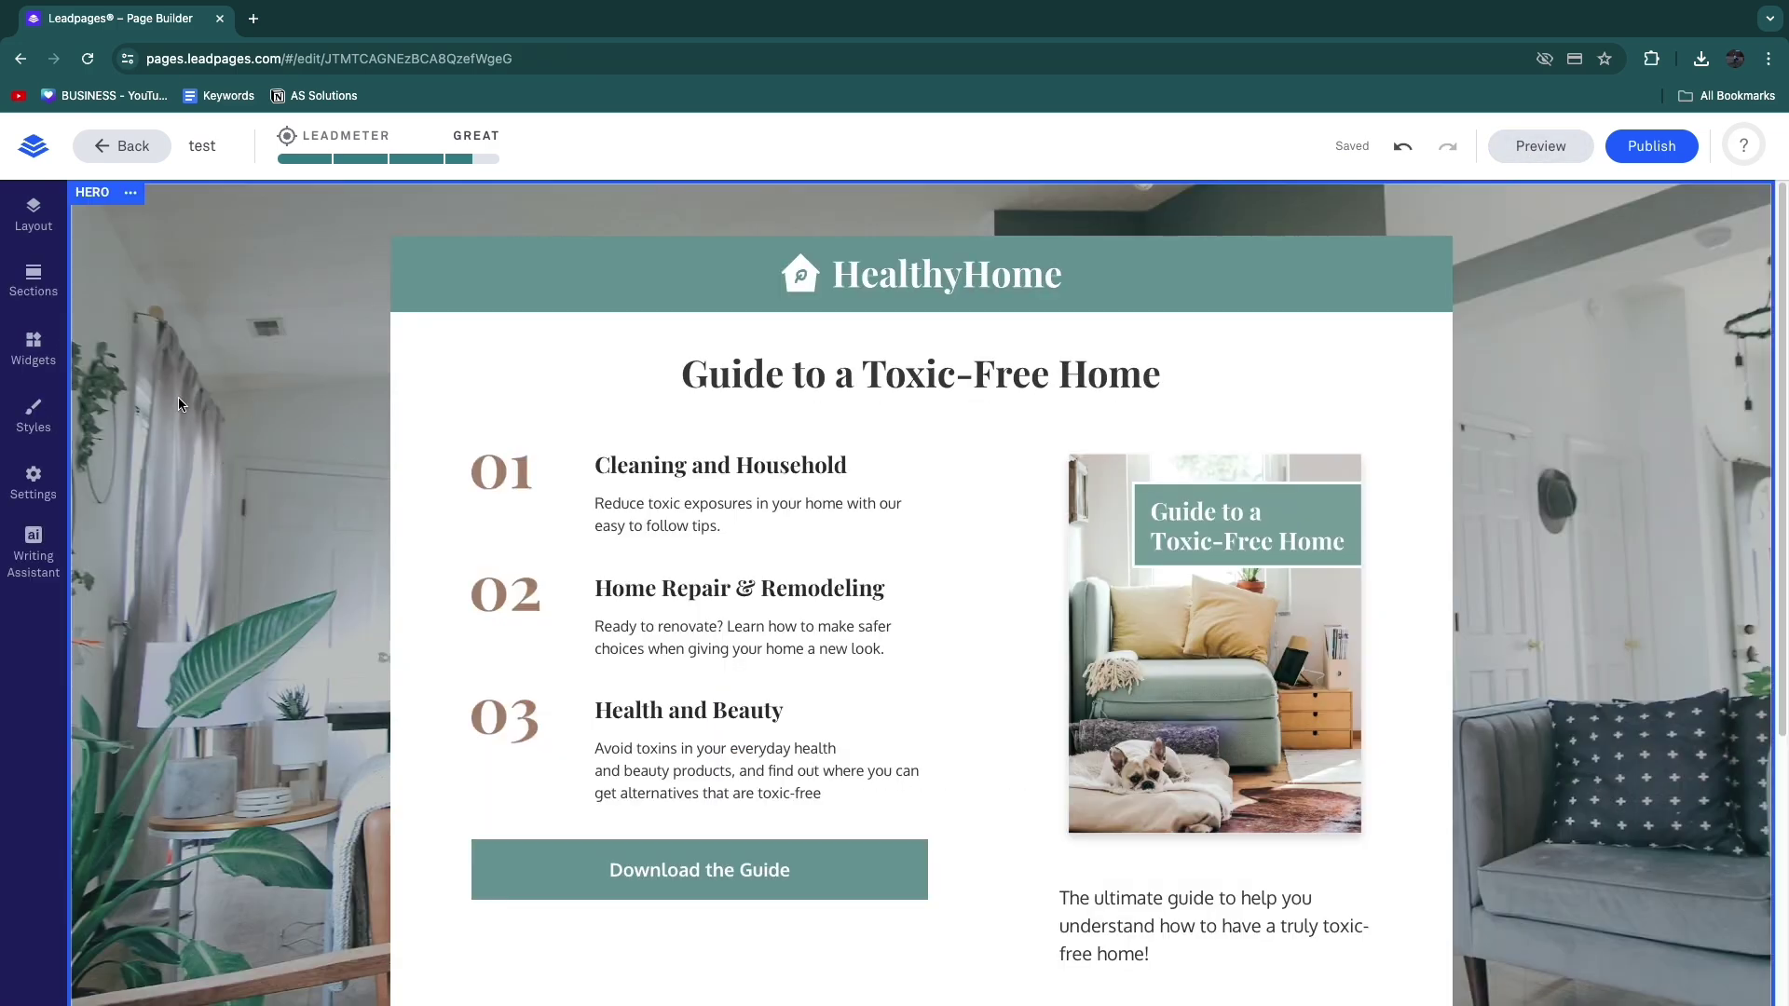
Step: Open the hero section's Edit Section Settings panel
{"action": "left_click", "coordinate": [131, 191]}
{"action": "left_click", "coordinate": [131, 192]}
{"action": "left_click", "coordinate": [131, 192]}
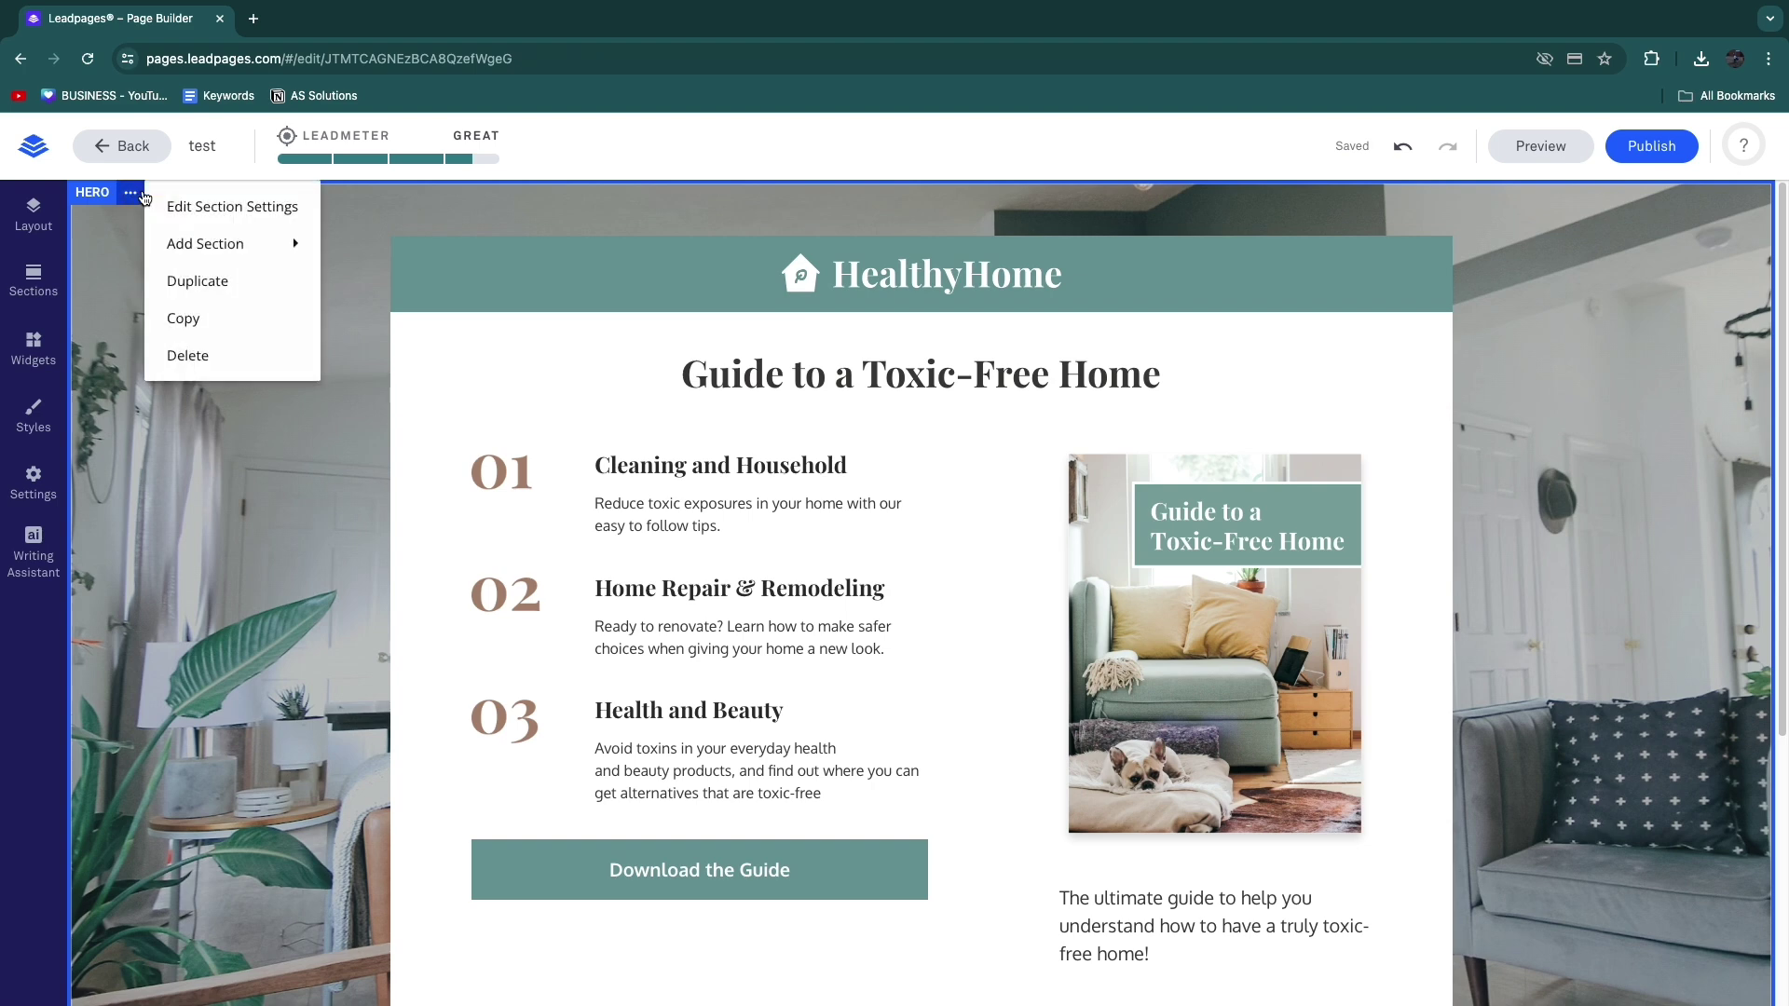
{"action": "left_click", "coordinate": [211, 220]}
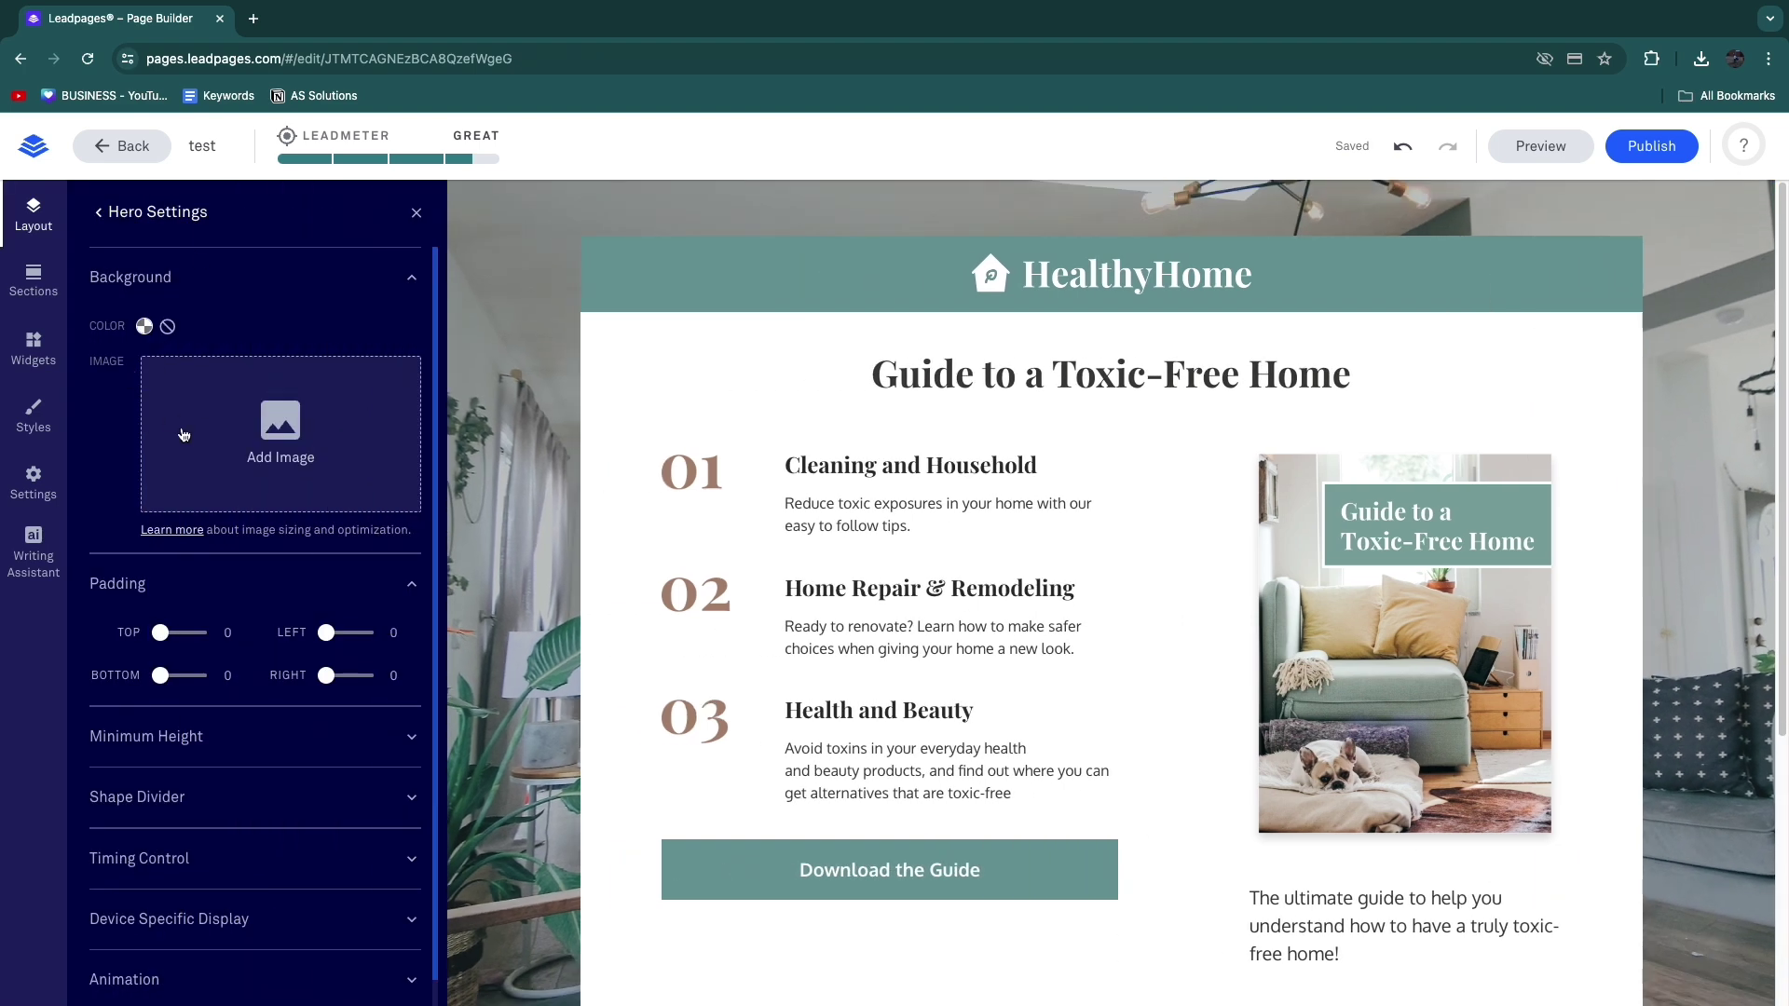
Step: Upload the FastMoss Full Tutorial PNG and insert it as the hero background image
{"action": "left_click", "coordinate": [279, 455]}
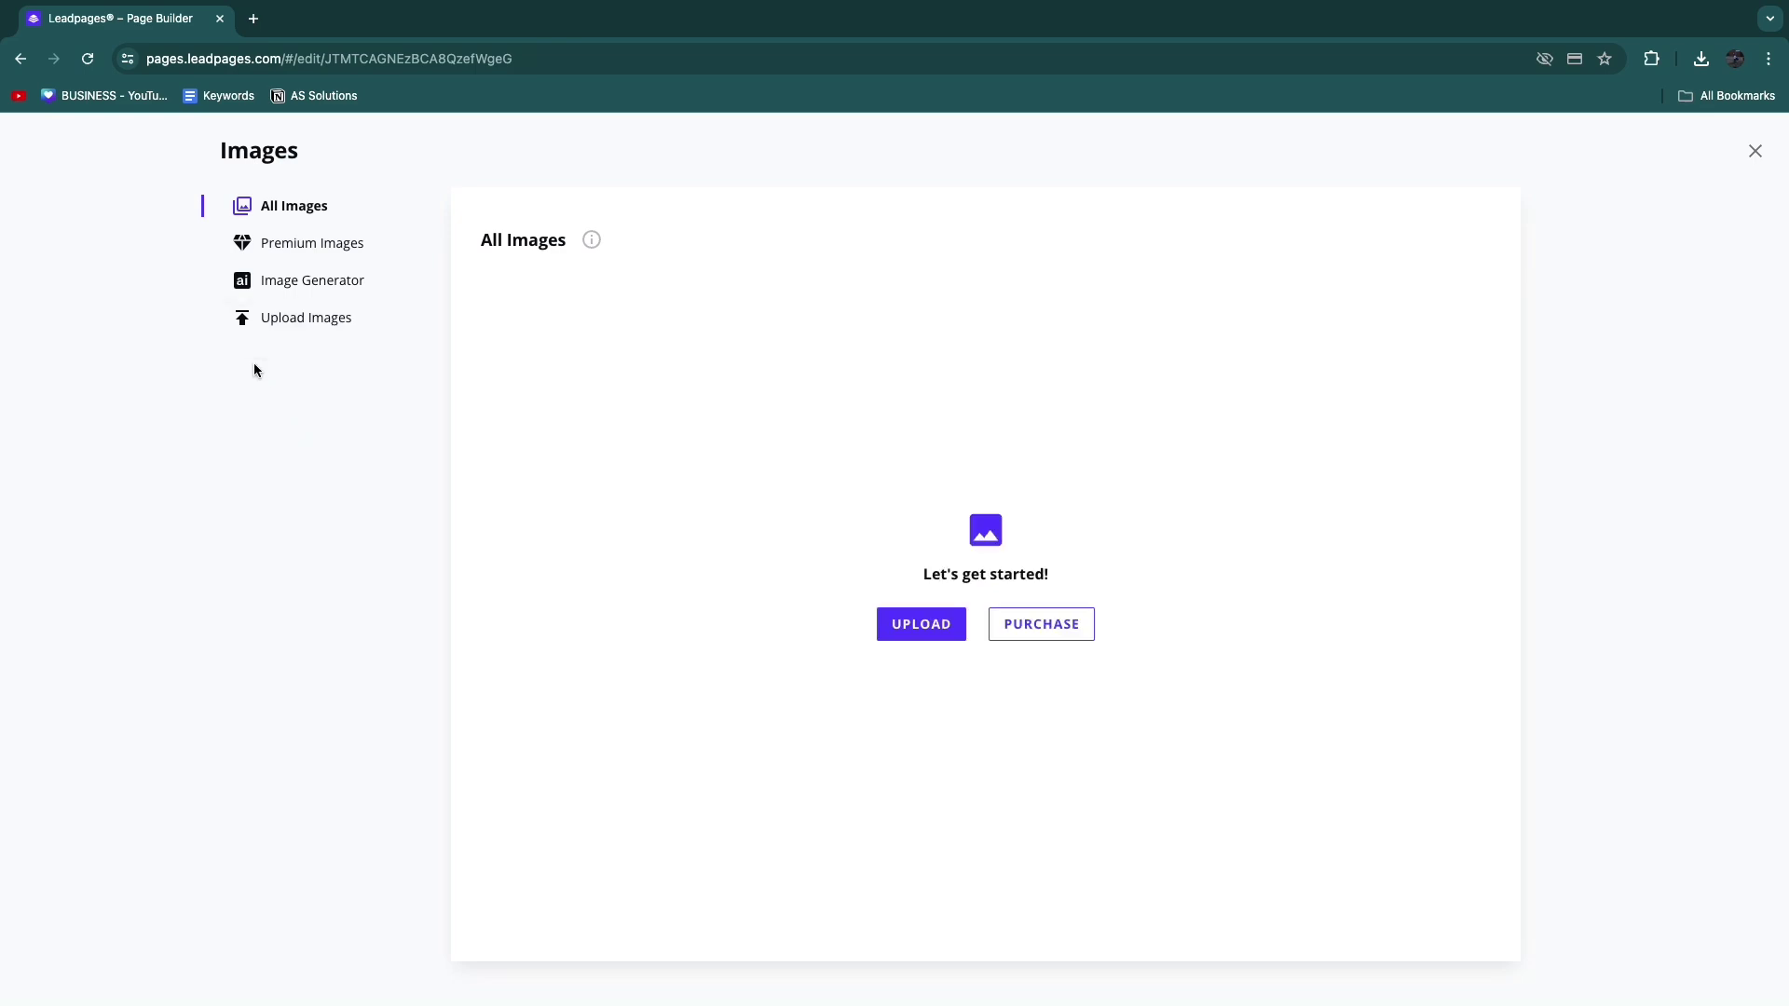
{"action": "left_click", "coordinate": [917, 622]}
{"action": "left_click", "coordinate": [781, 465]}
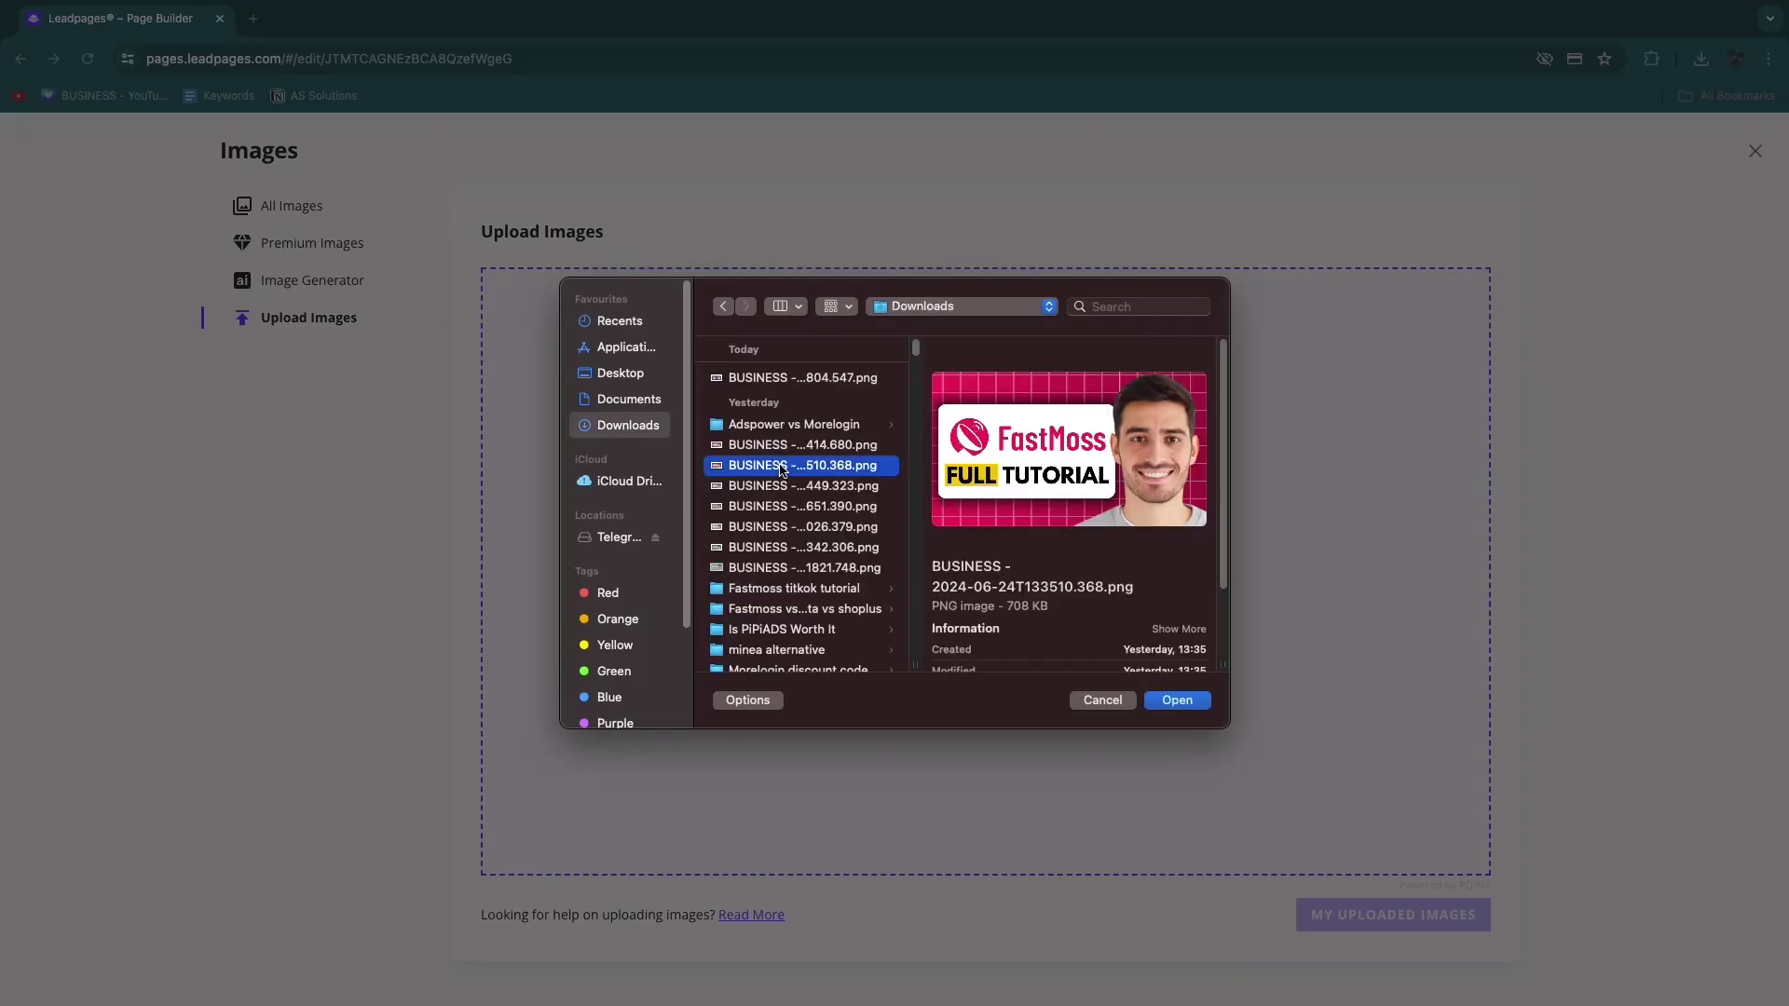
{"action": "key", "text": "Return"}
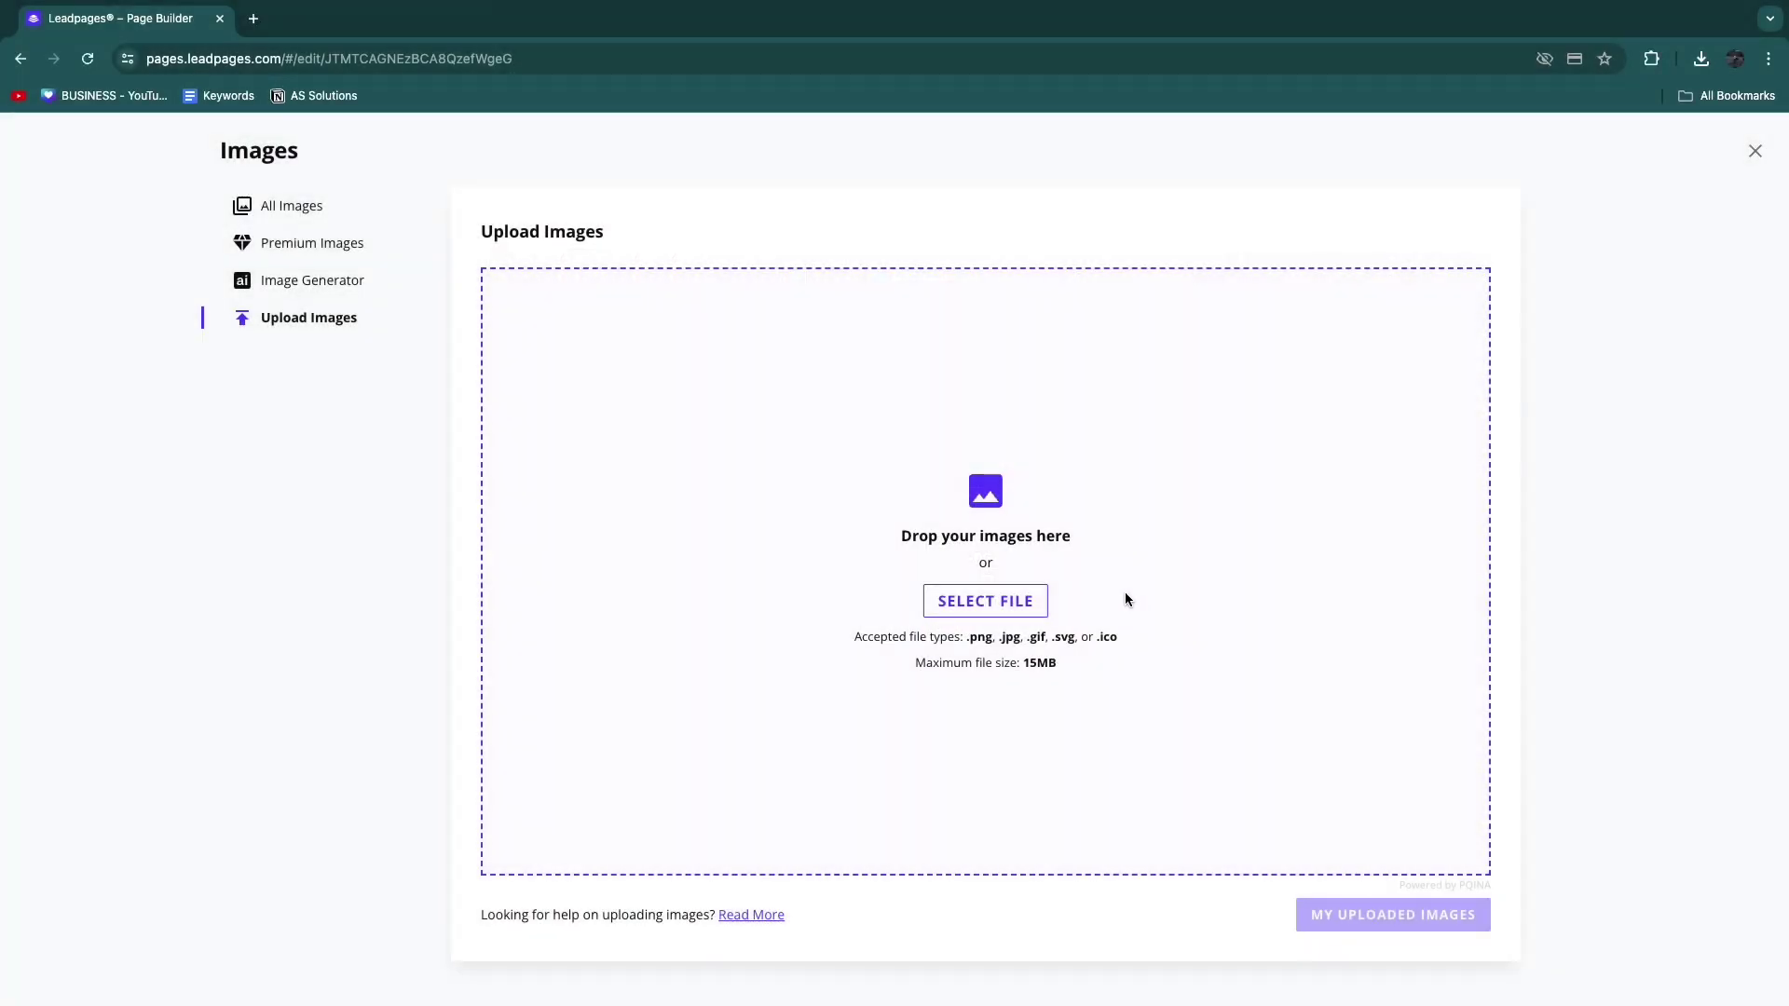
{"action": "left_click", "coordinate": [1409, 932]}
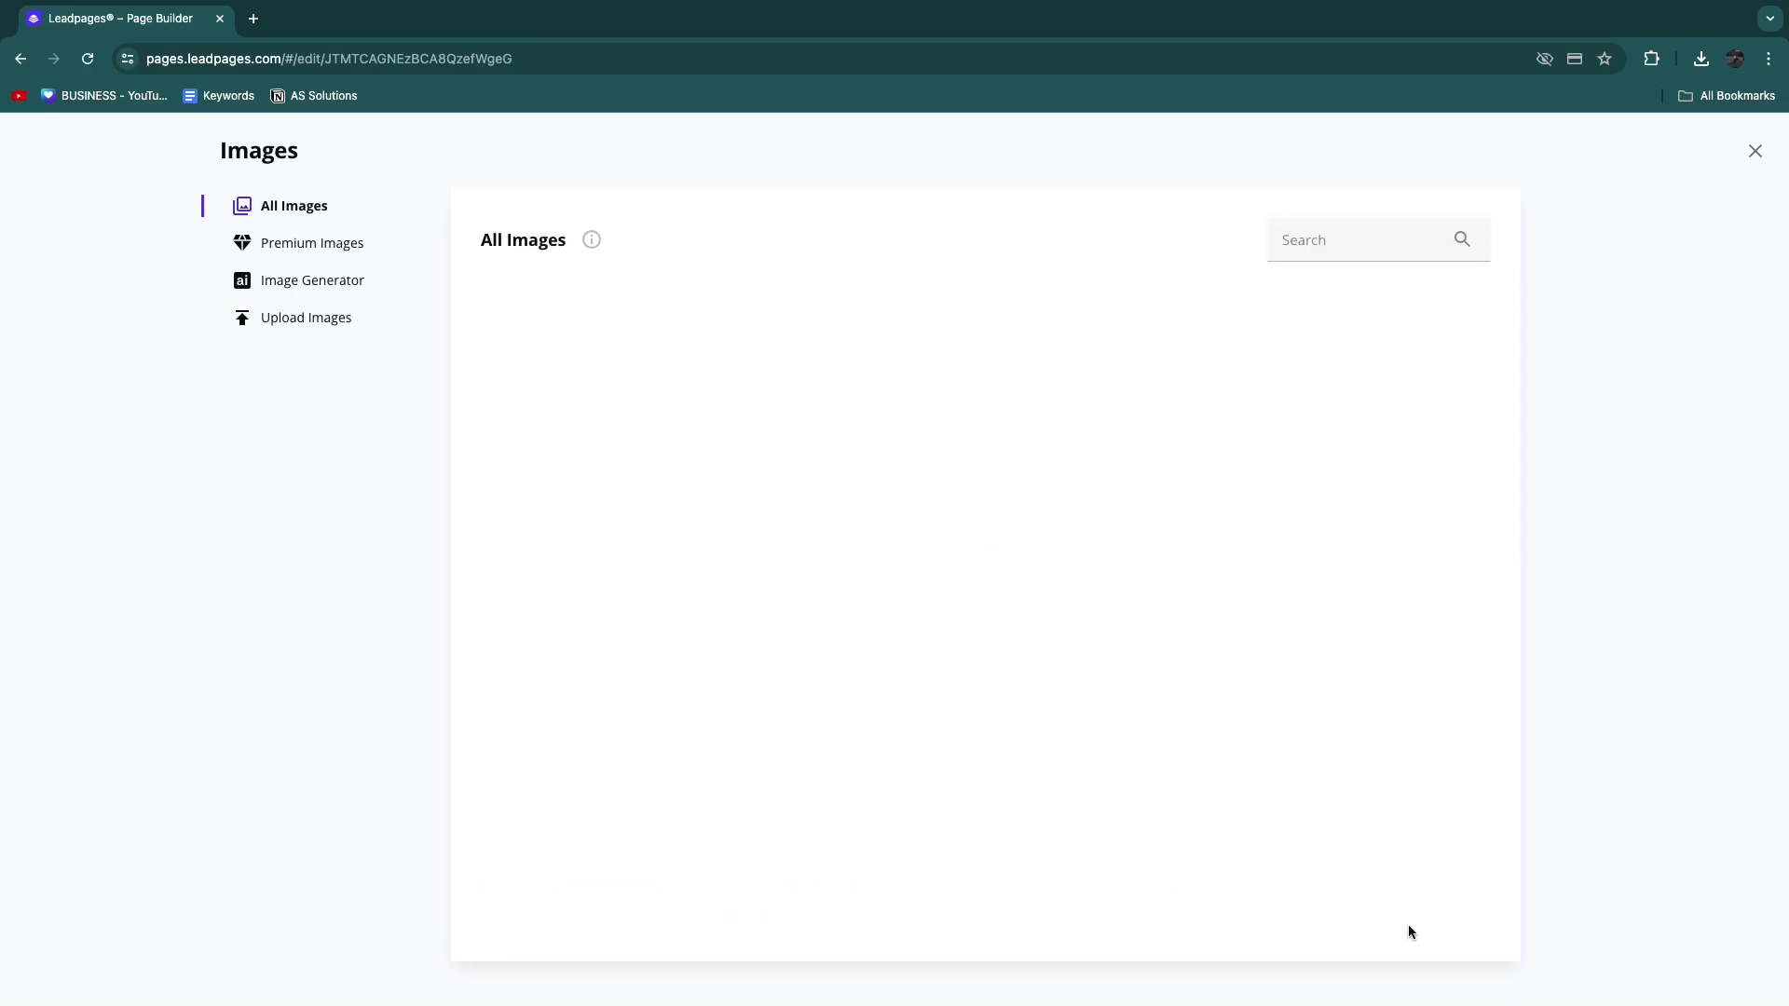
{"action": "left_click", "coordinate": [676, 330]}
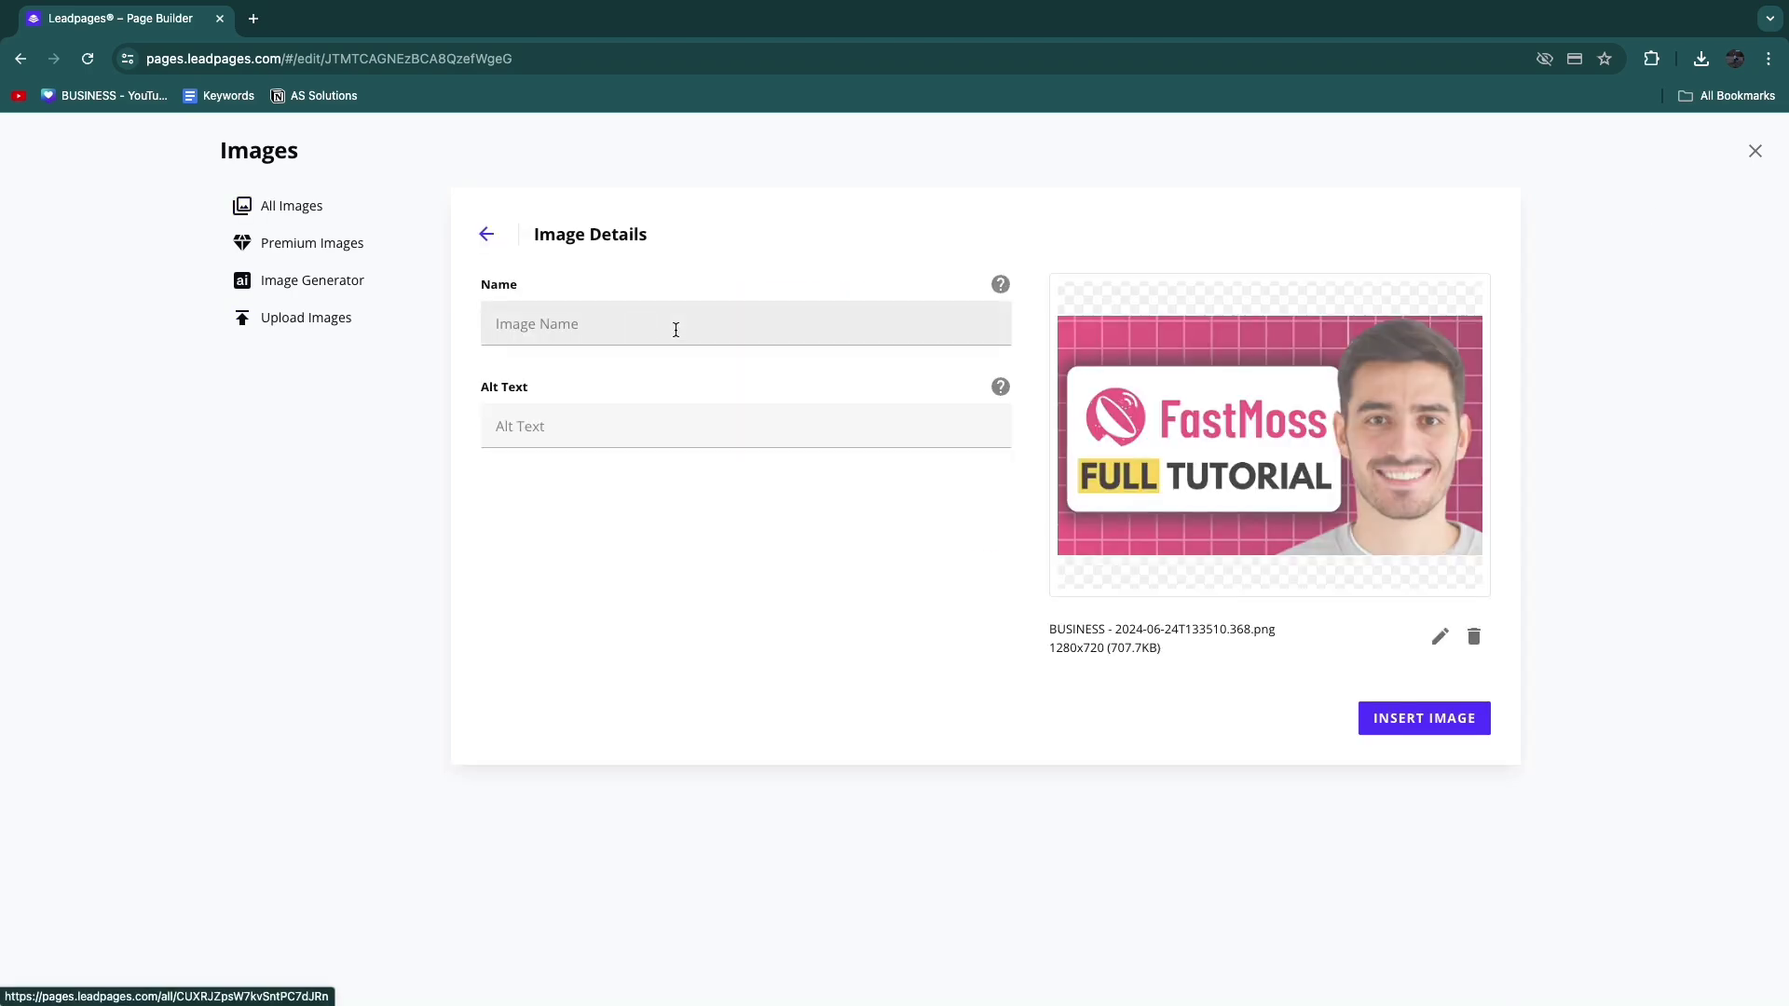
{"action": "left_click", "coordinate": [1453, 722]}
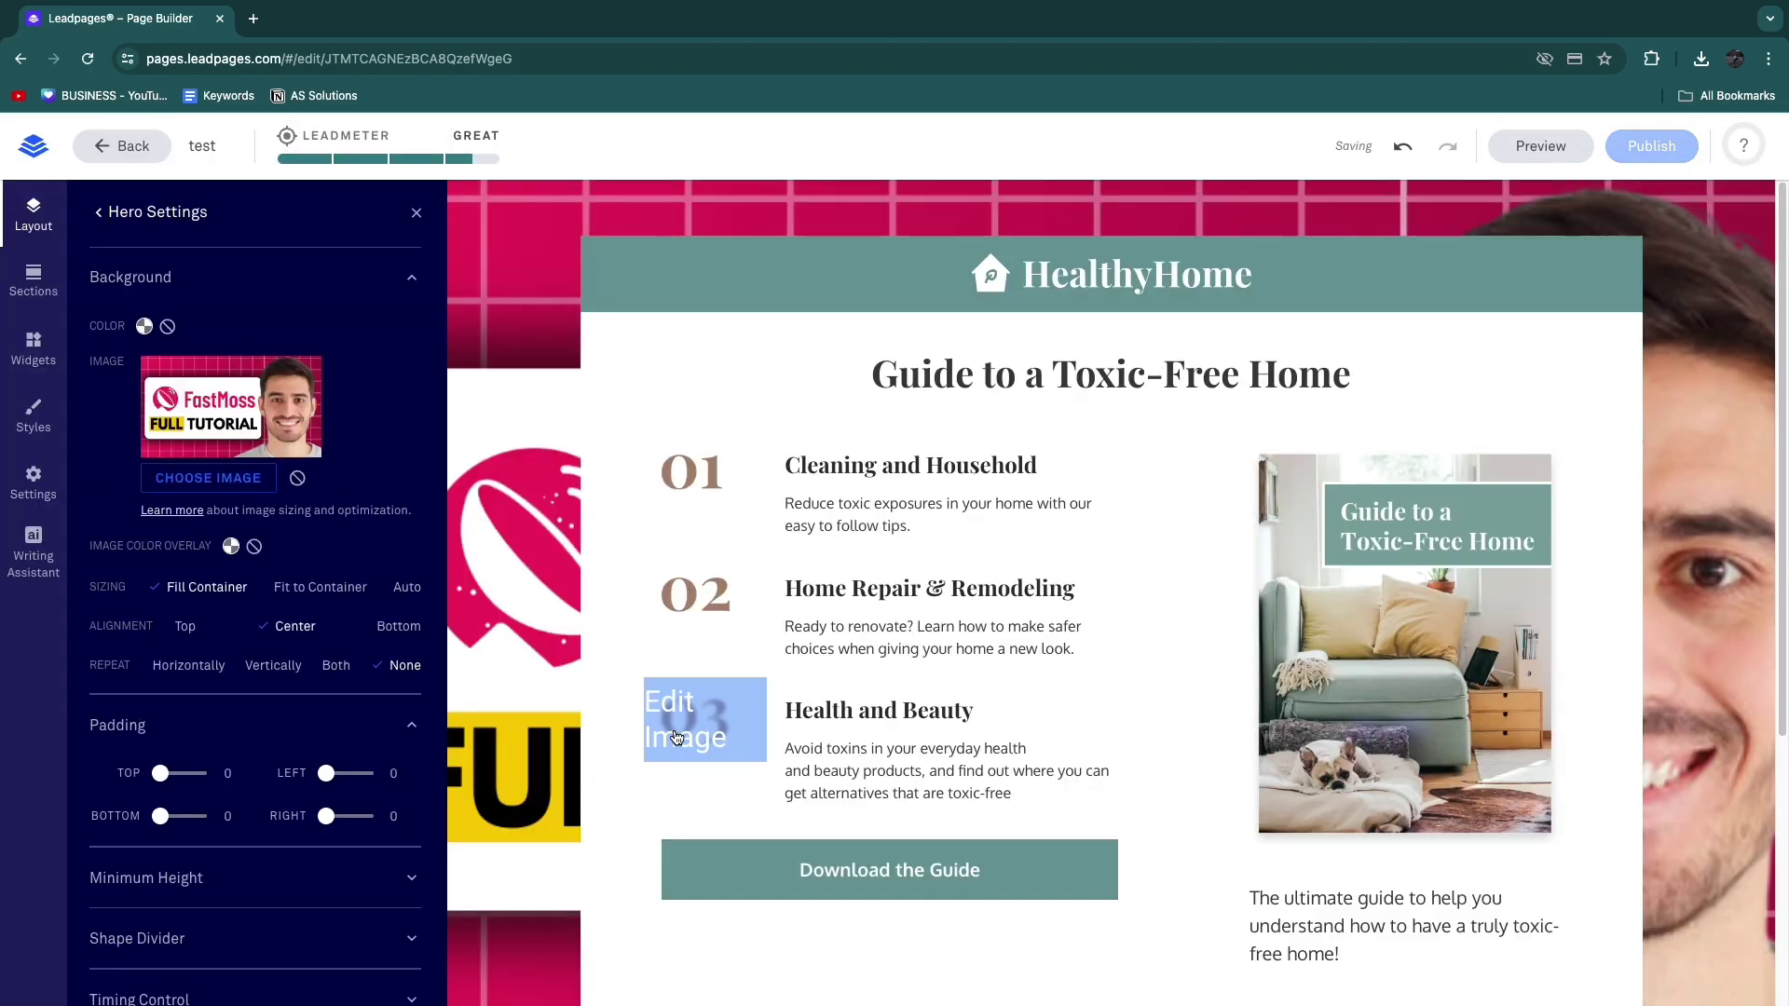
{"action": "scroll", "coordinate": [676, 738], "scroll_direction": "down", "scroll_amount": 4}
Step: Set the hero background image alignment to Top in Hero Settings
{"action": "scroll", "coordinate": [706, 801], "scroll_direction": "up", "scroll_amount": 4}
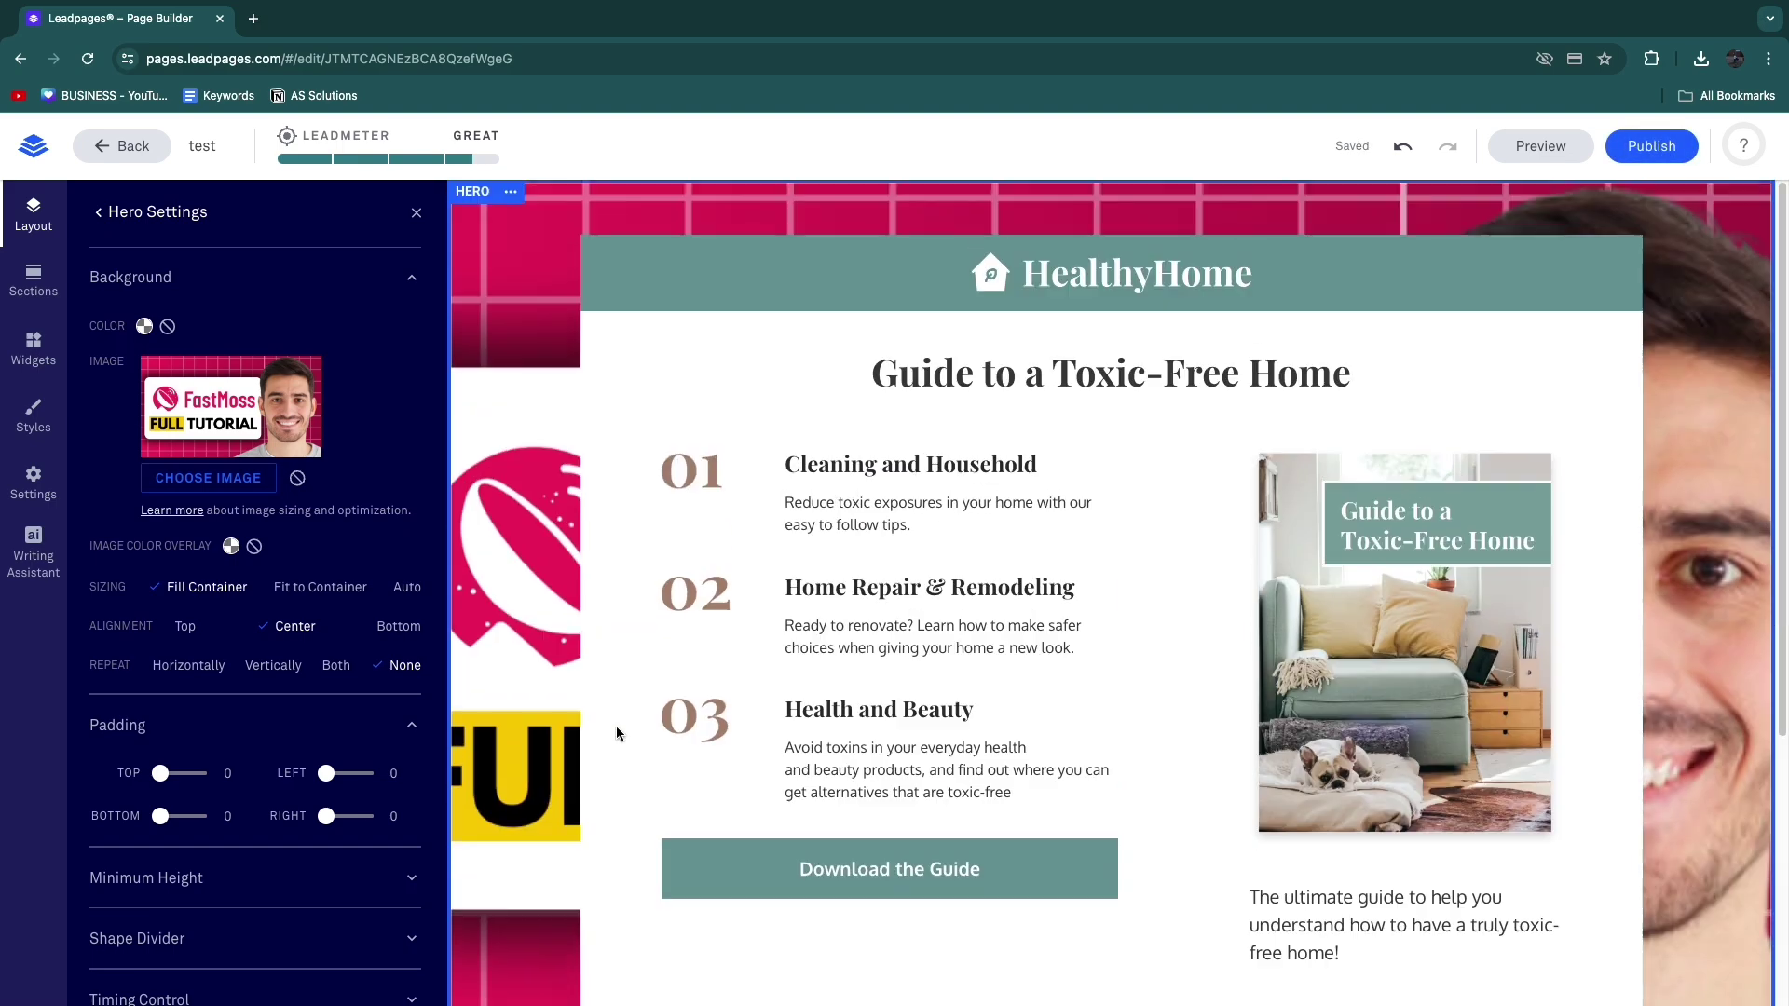
{"action": "scroll", "coordinate": [617, 734], "scroll_direction": "down", "scroll_amount": 5}
{"action": "scroll", "coordinate": [748, 719], "scroll_direction": "up", "scroll_amount": 5}
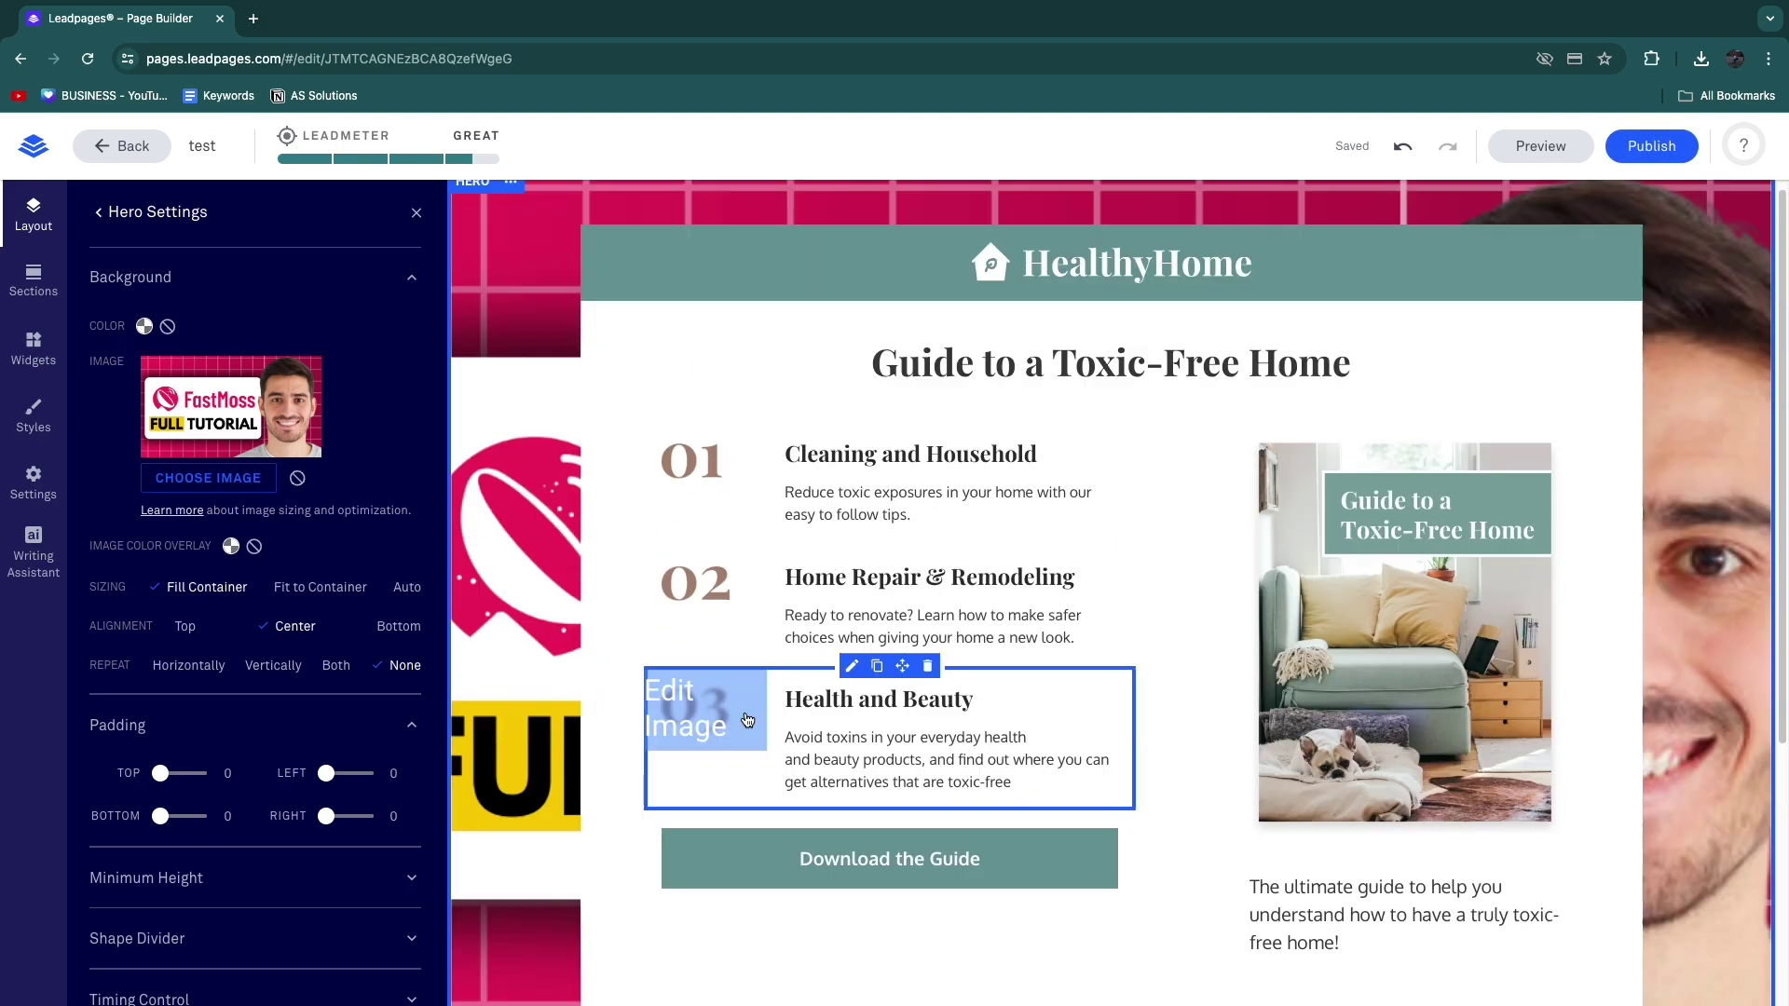
{"action": "scroll", "coordinate": [611, 723], "scroll_direction": "down", "scroll_amount": 3}
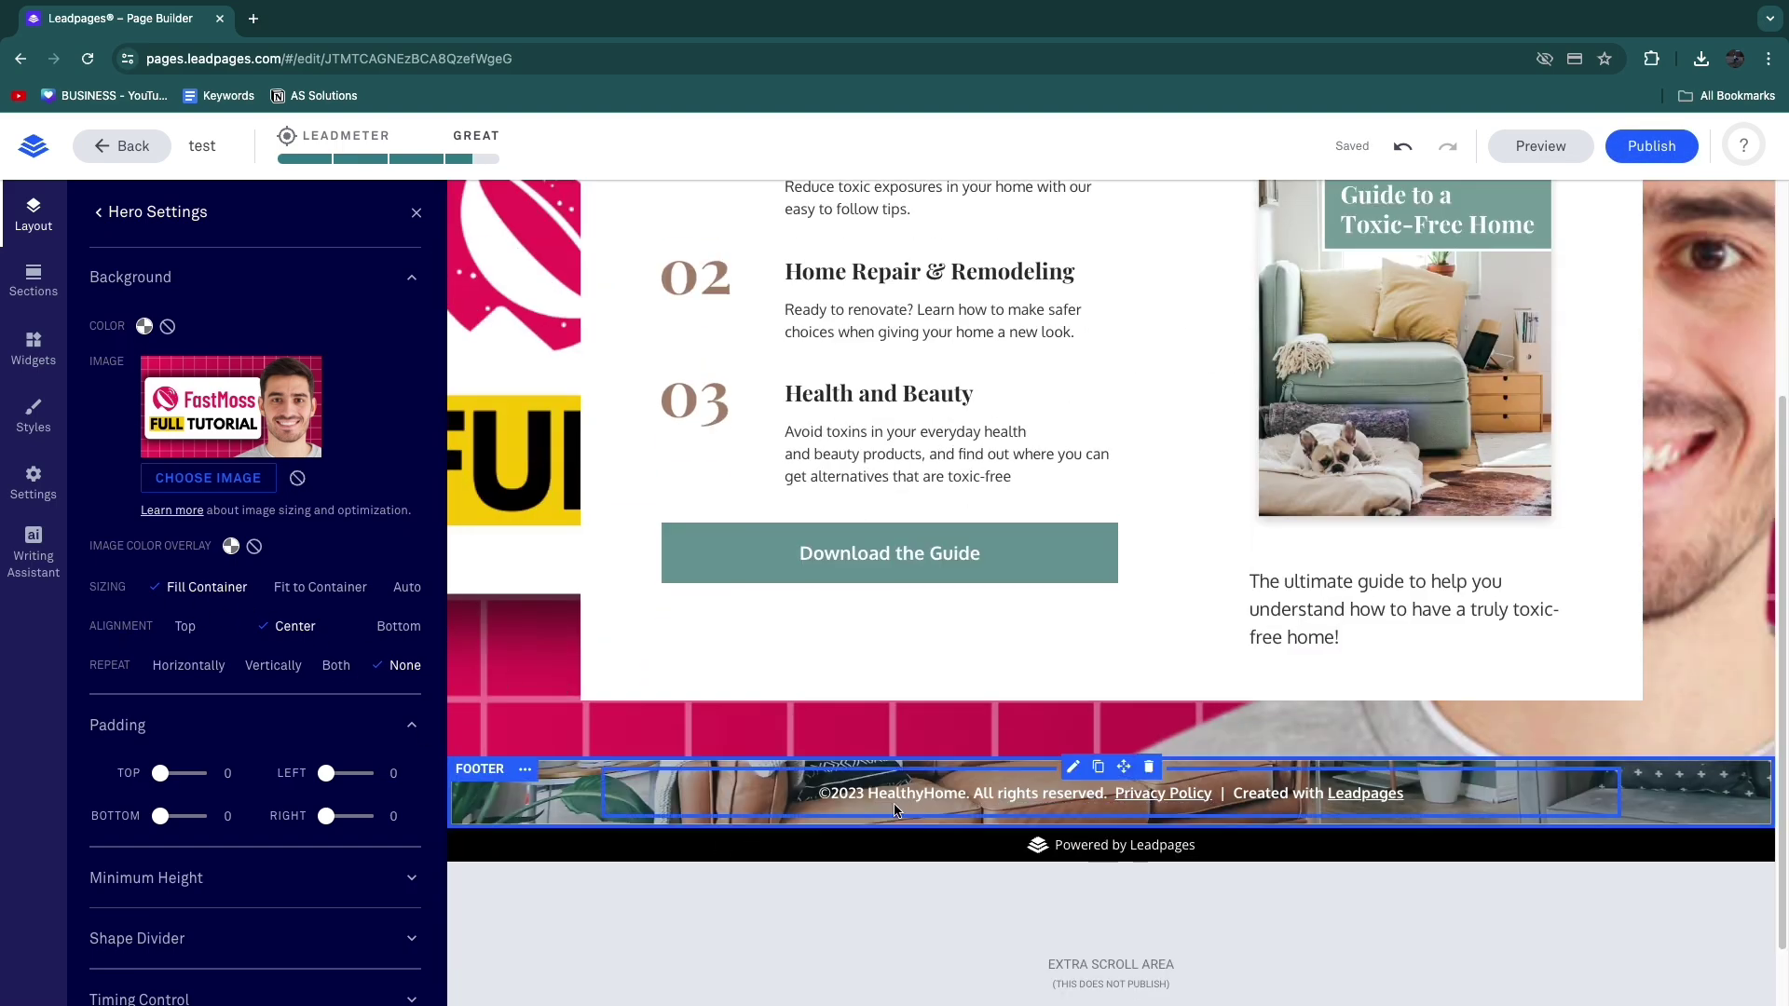
{"action": "left_click", "coordinate": [184, 626]}
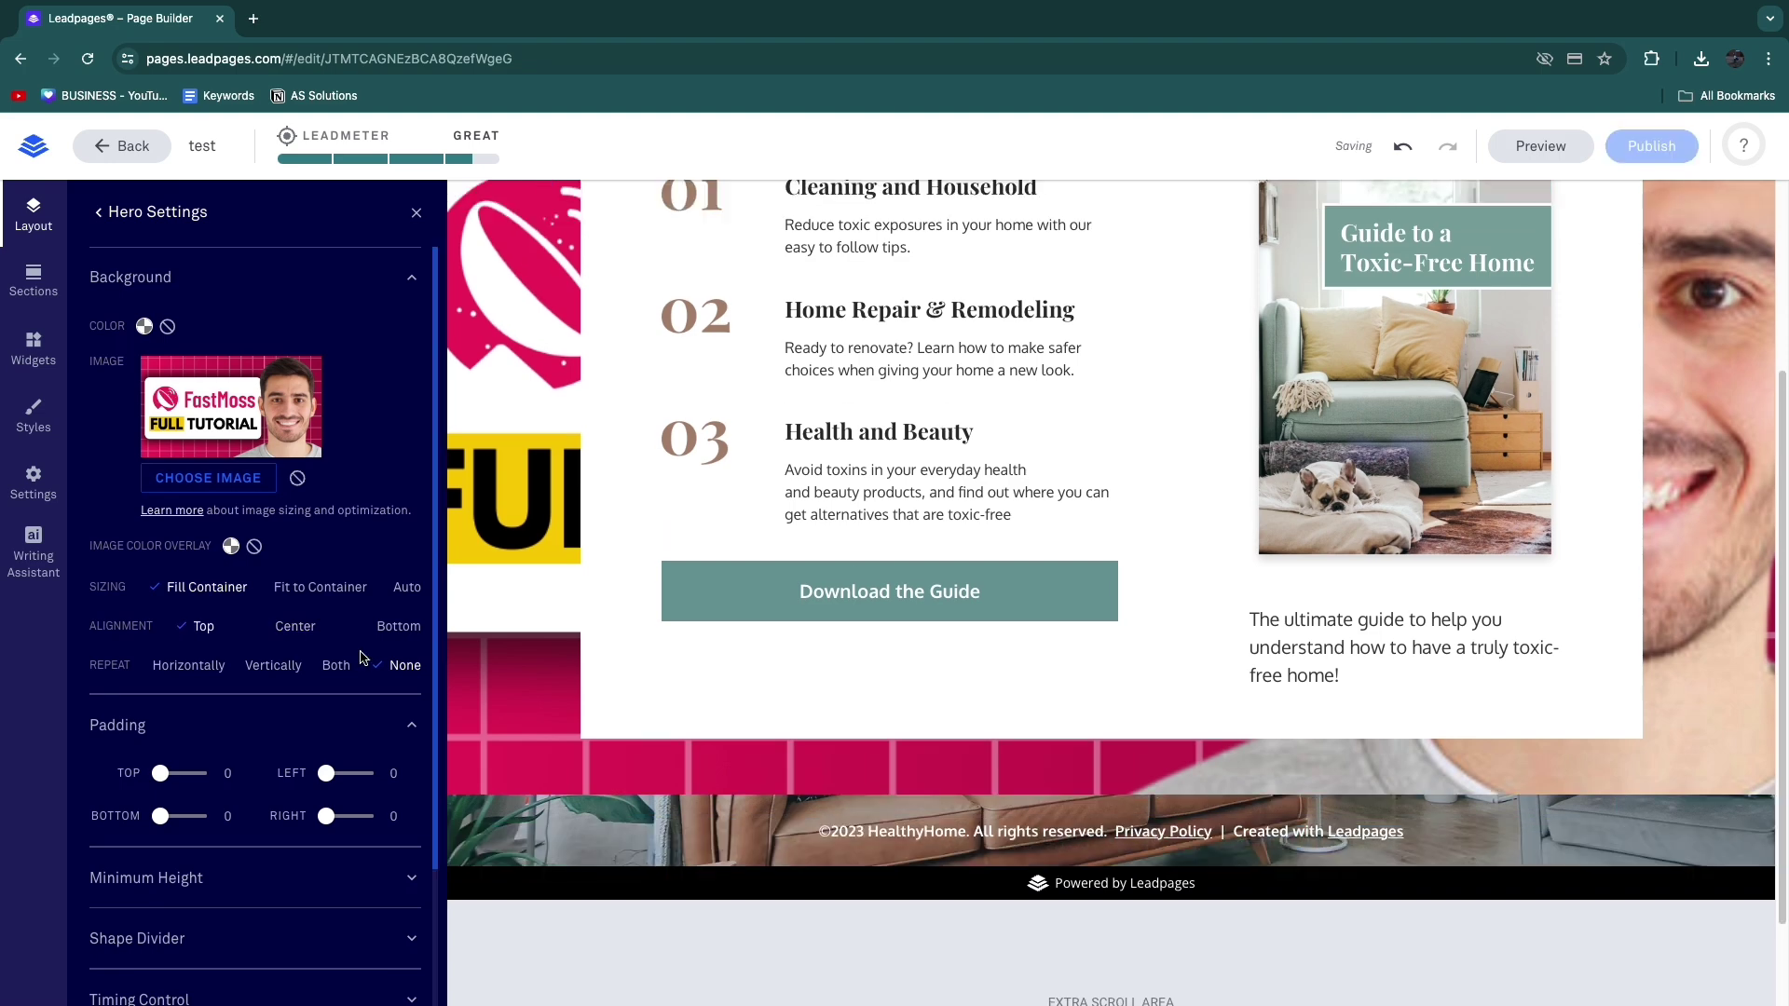
{"action": "scroll", "coordinate": [608, 734], "scroll_direction": "up", "scroll_amount": 3}
{"action": "scroll", "coordinate": [501, 751], "scroll_direction": "down", "scroll_amount": 4}
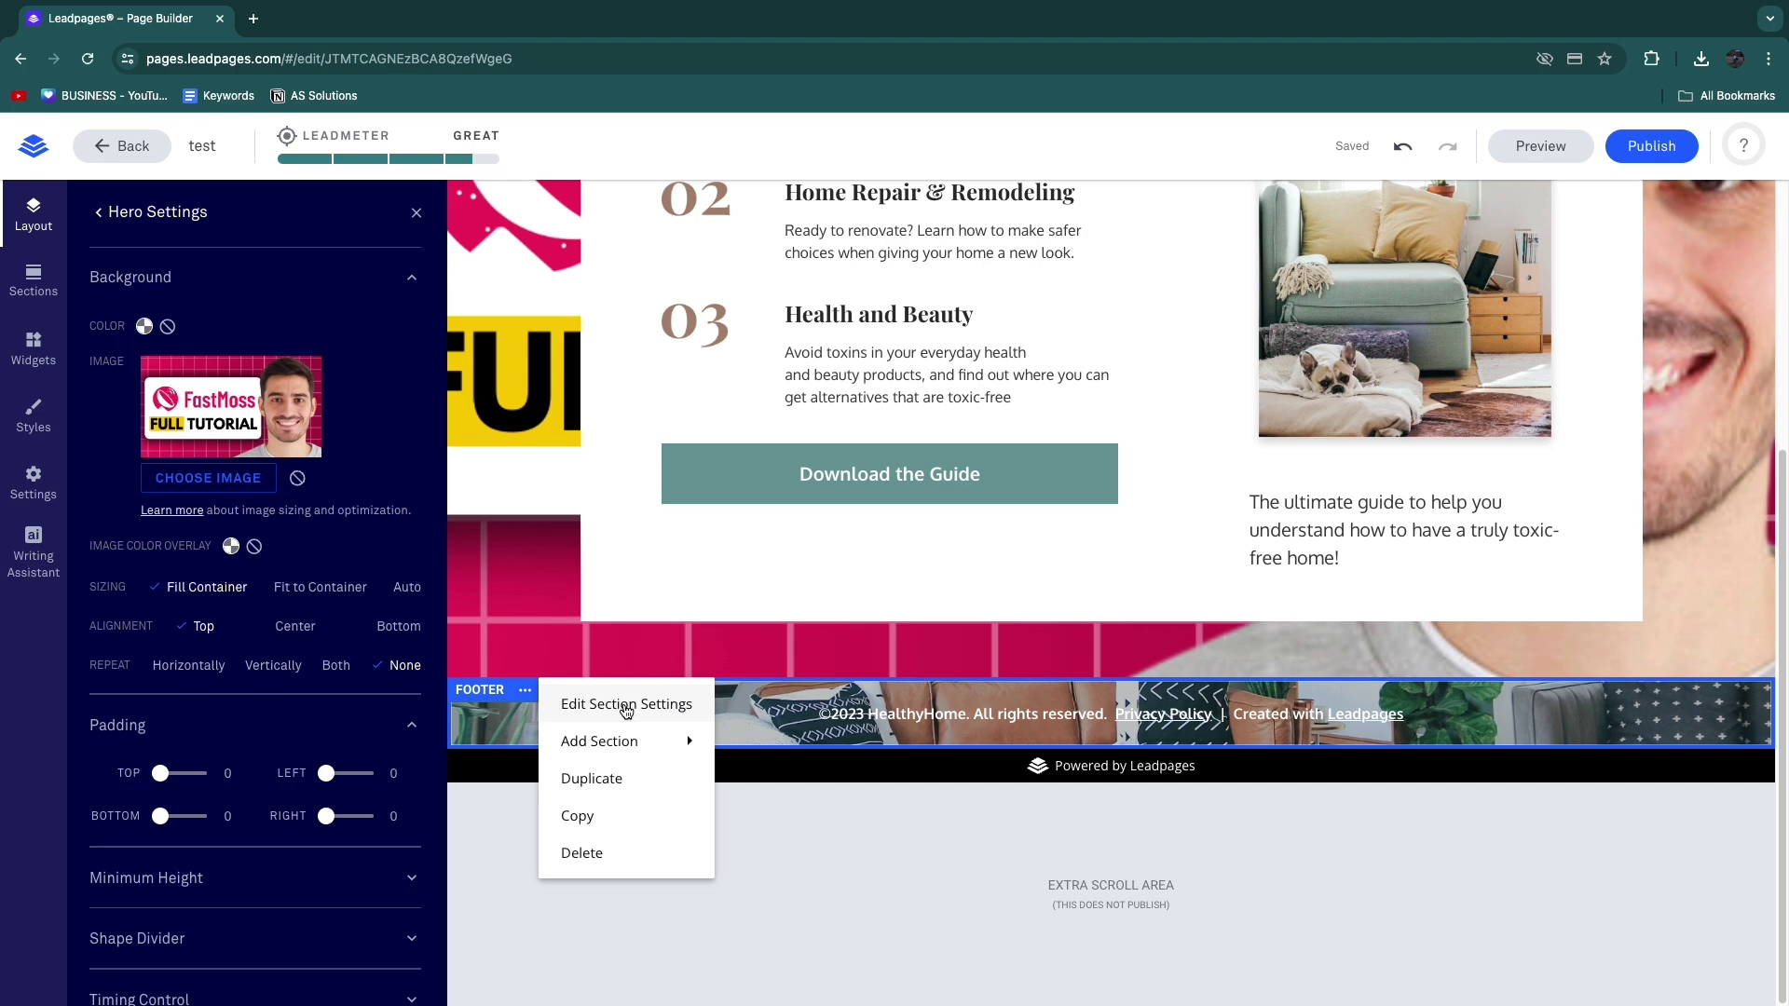
Step: Check the footer copyright text editor, then close it without changes
{"action": "left_click", "coordinate": [1036, 717]}
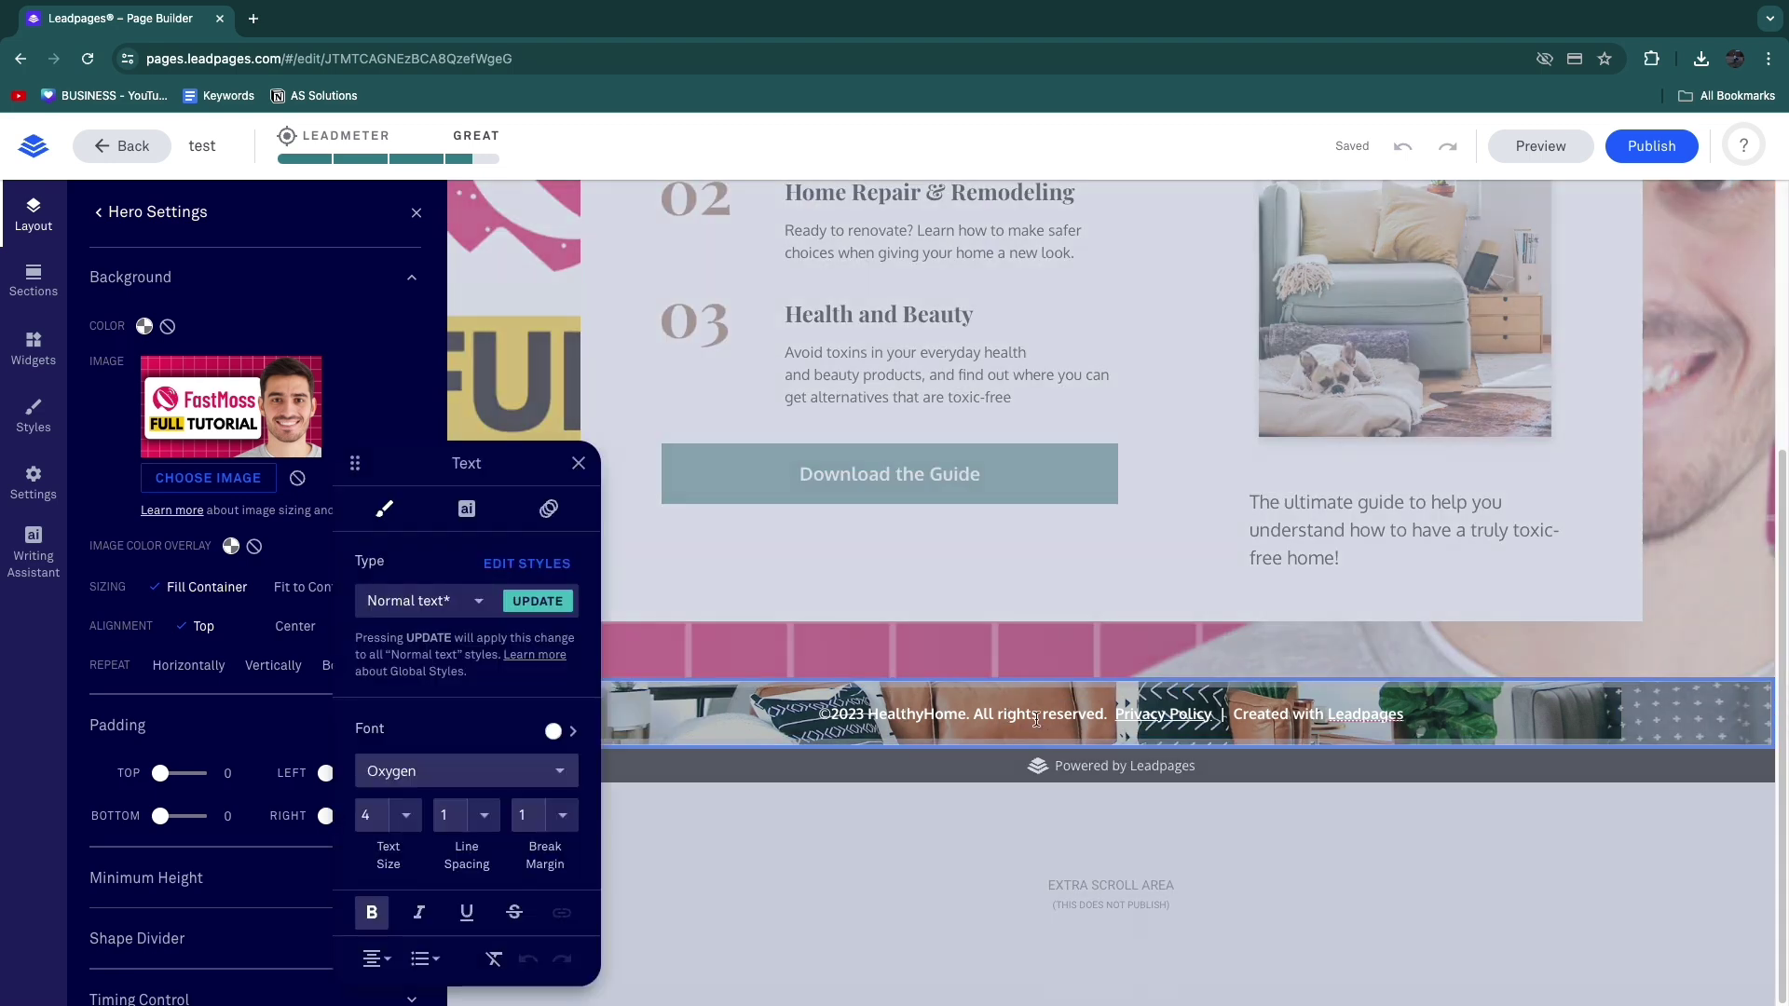
{"action": "left_click", "coordinate": [1100, 790]}
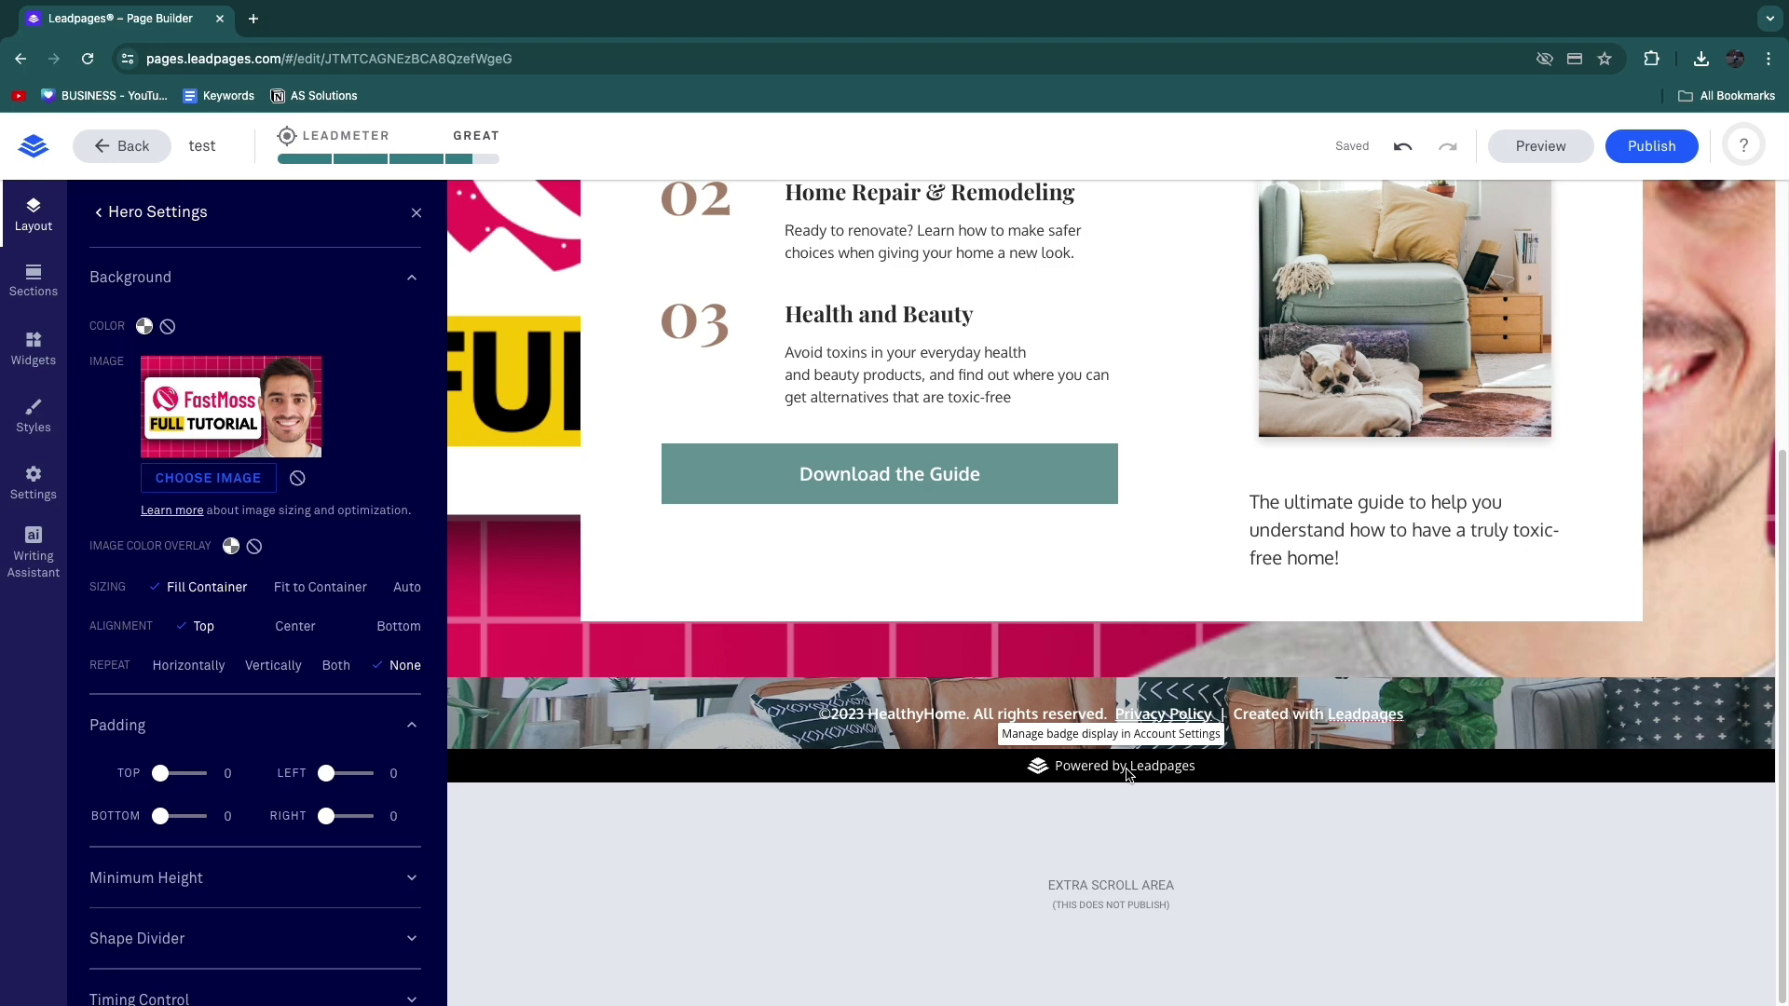
{"action": "scroll", "coordinate": [1128, 775], "scroll_direction": "up", "scroll_amount": 5}
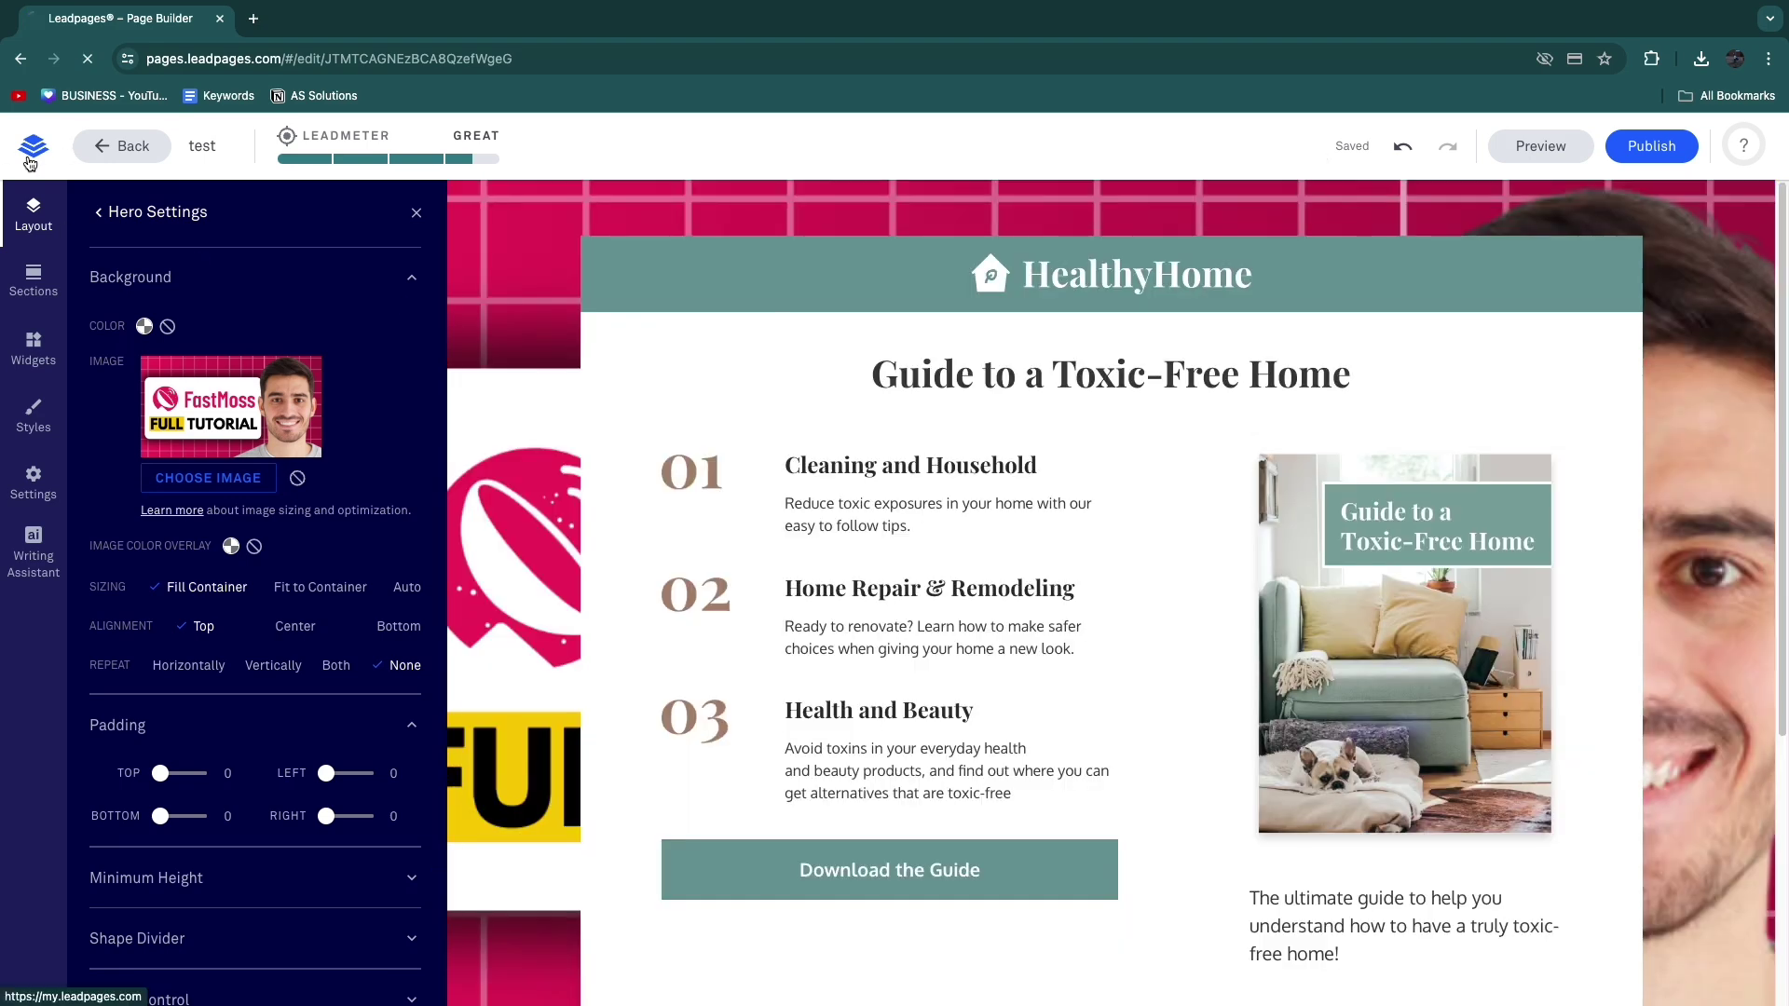
Step: Return to the dashboard and go to Account Settings from the account menu
{"action": "left_click", "coordinate": [30, 160]}
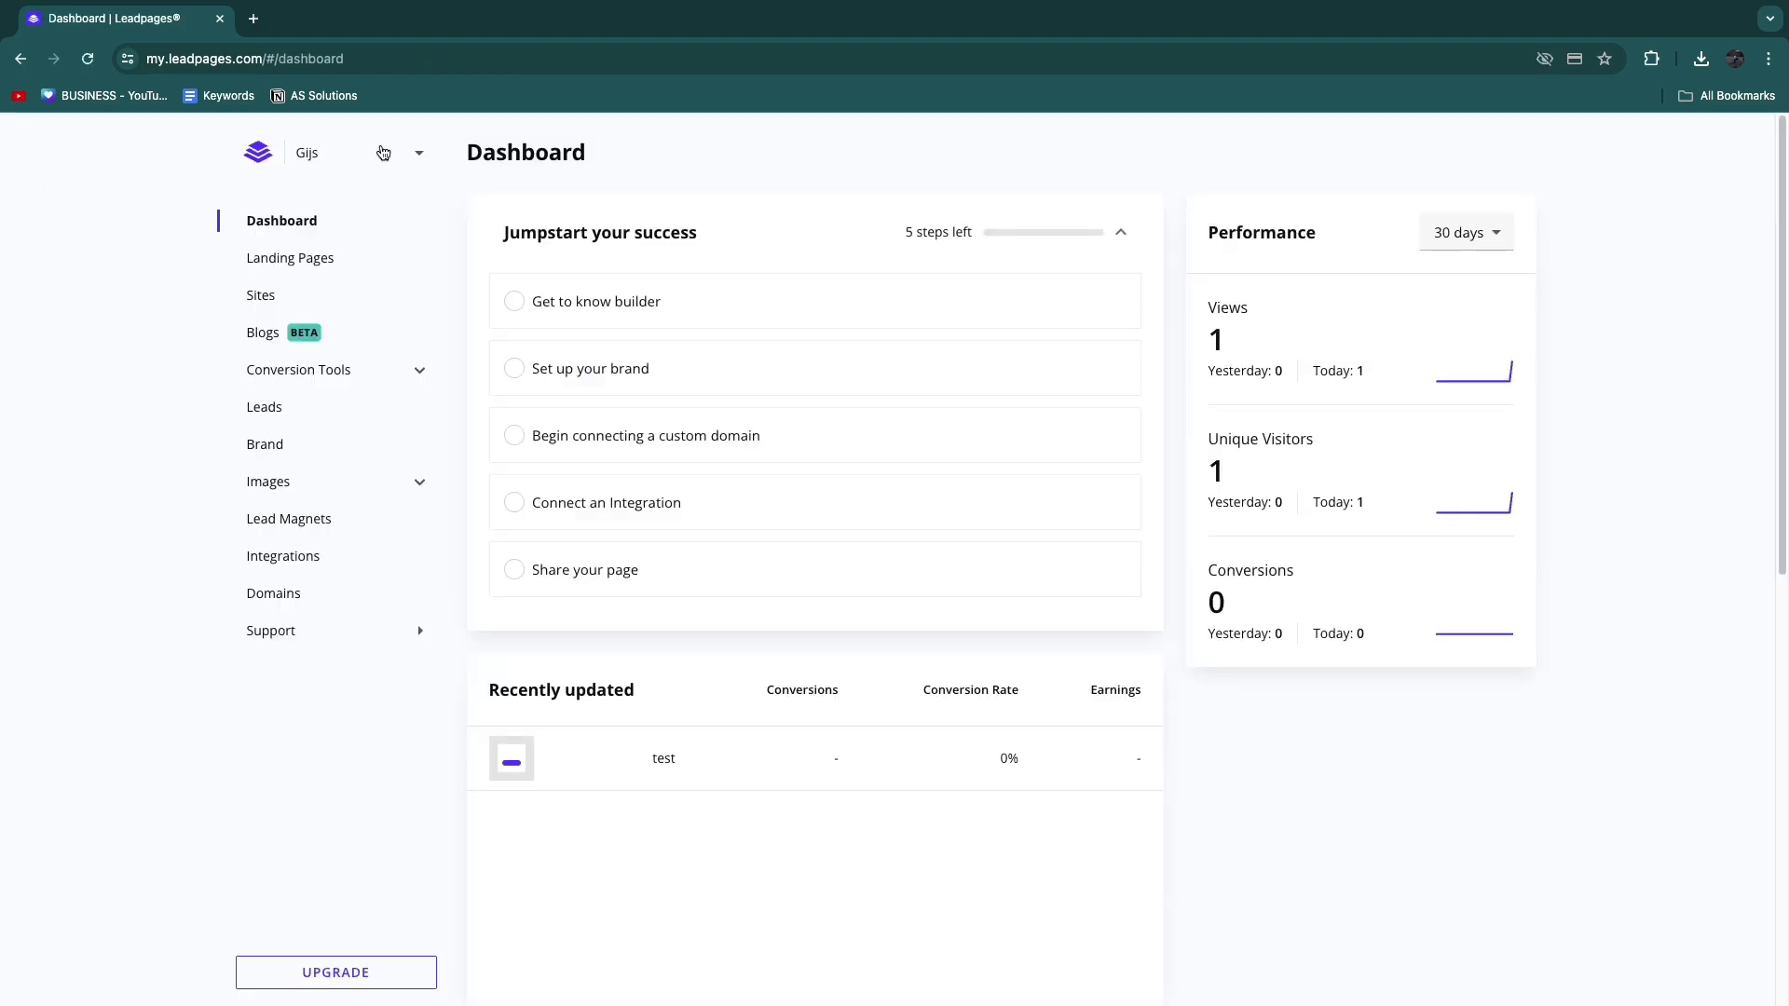
{"action": "left_click", "coordinate": [332, 156]}
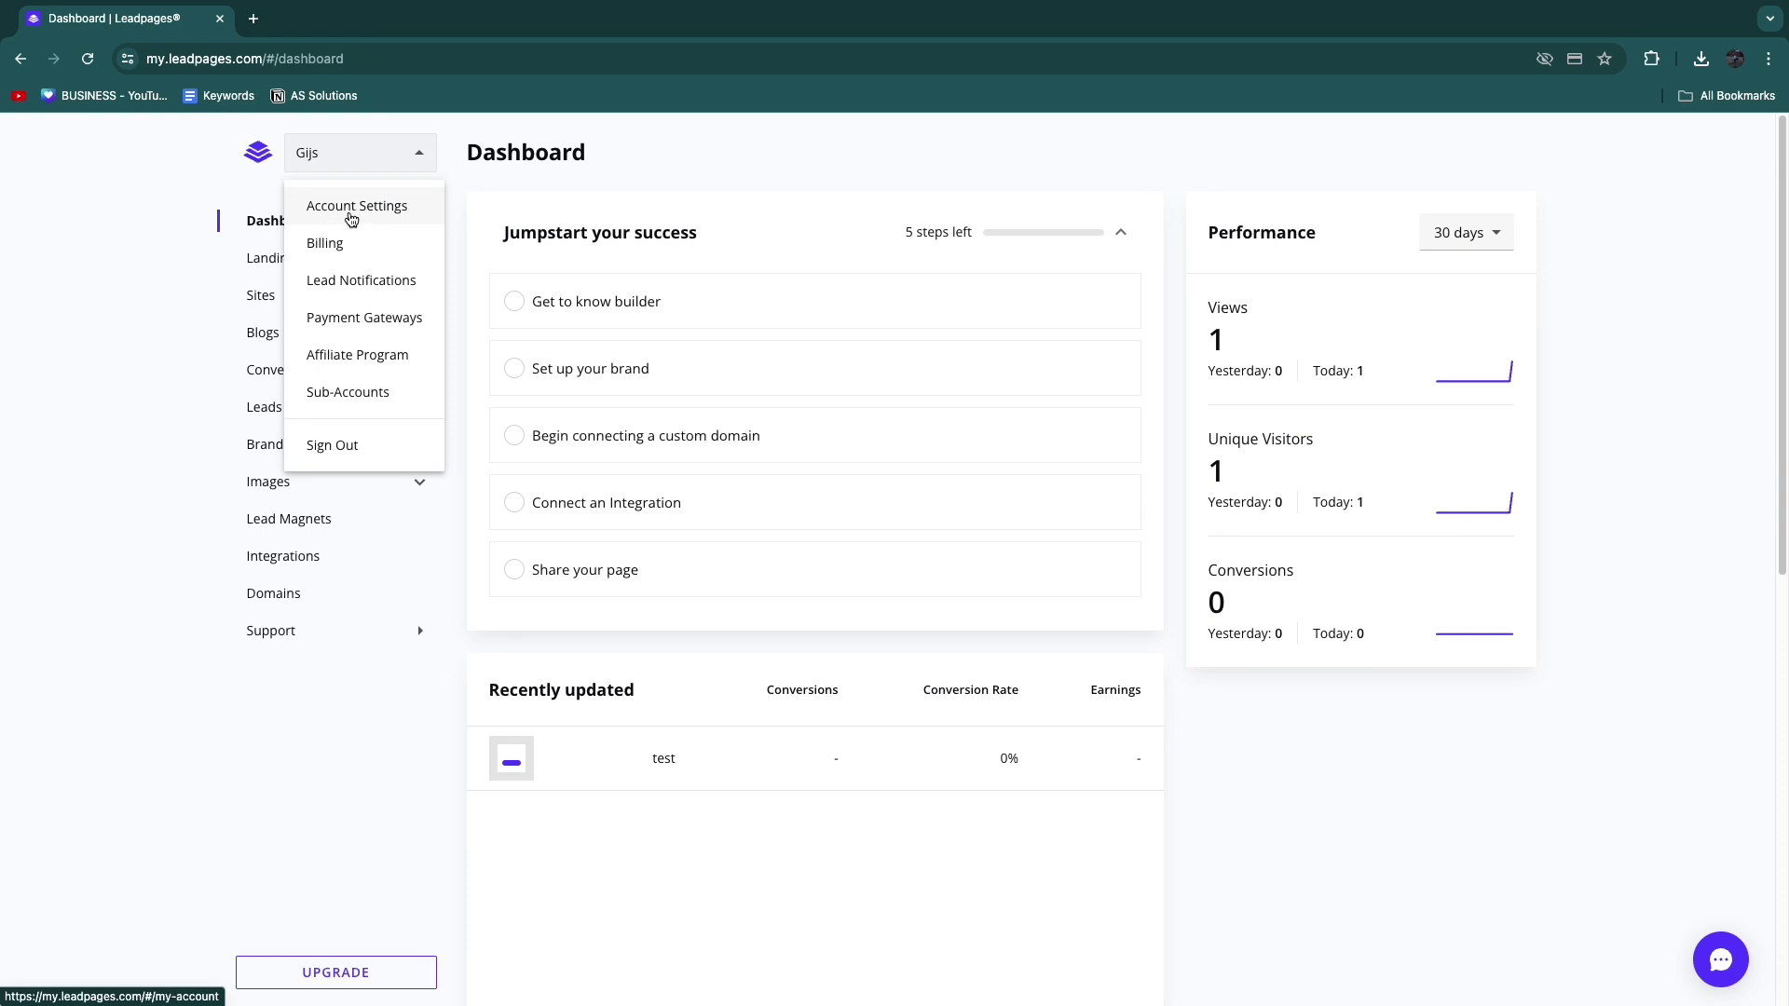
{"action": "left_click", "coordinate": [351, 209]}
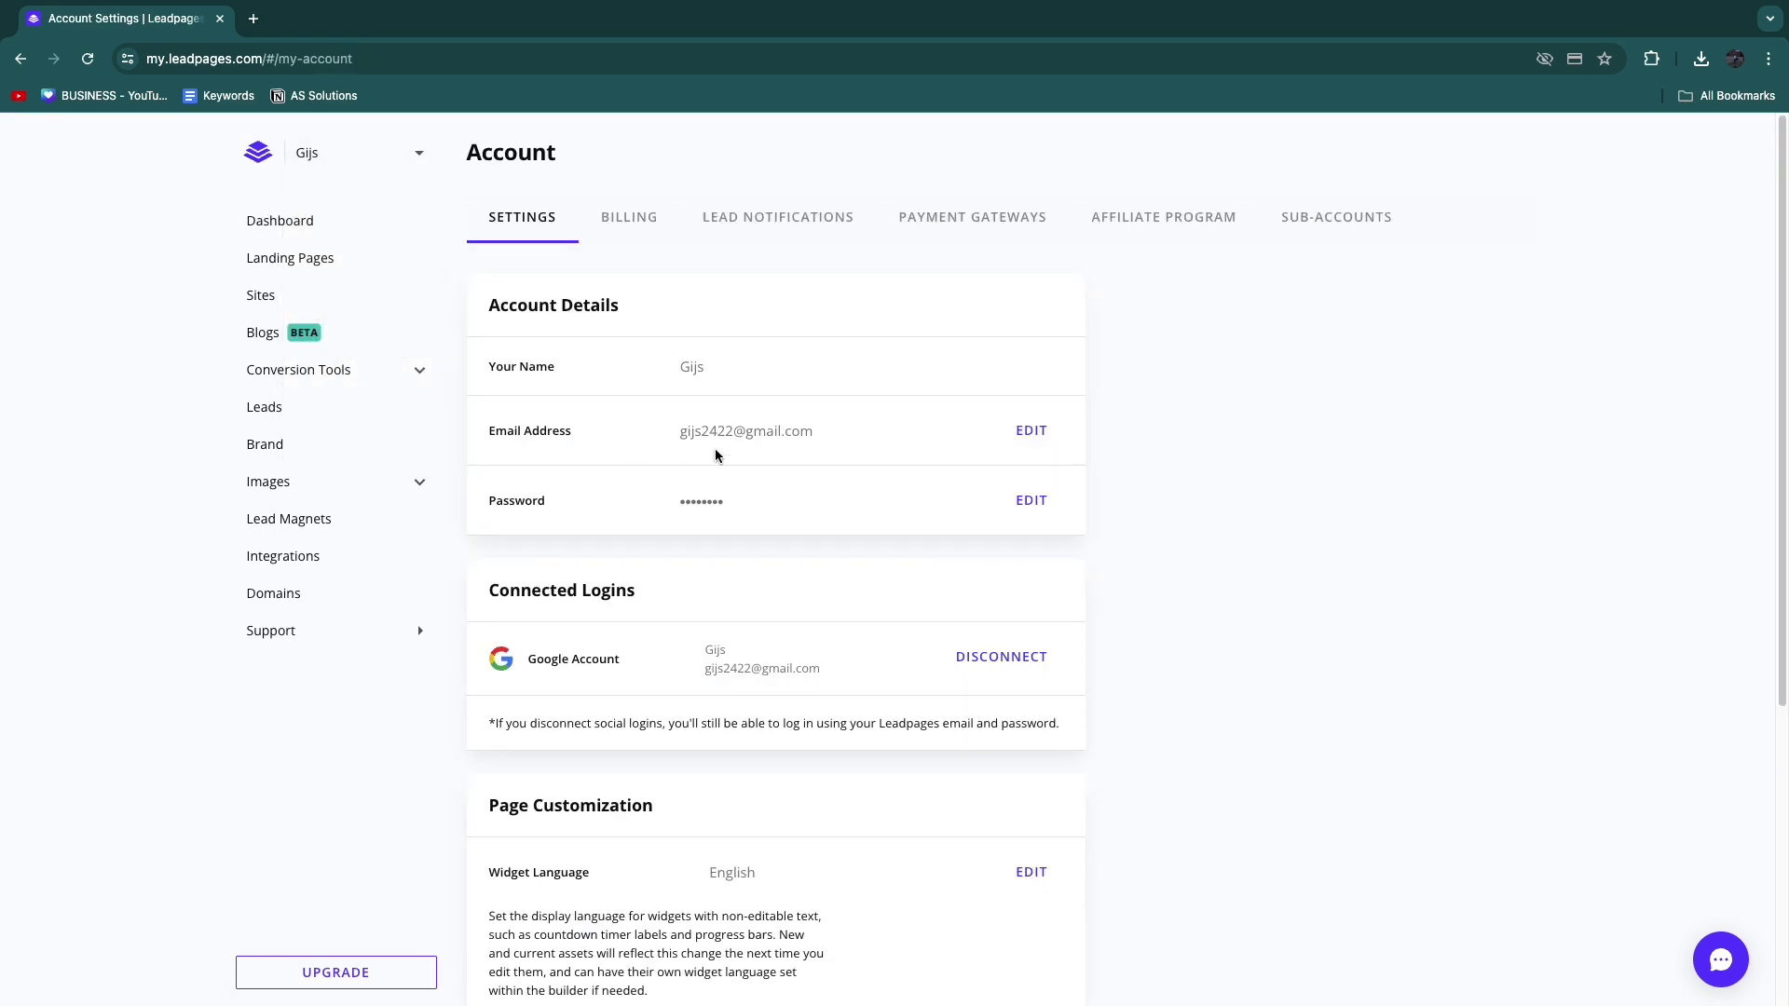
Step: Find the locked Display "Powered by Leadpages" setting under Page Customization
{"action": "scroll", "coordinate": [716, 454], "scroll_direction": "down", "scroll_amount": 5}
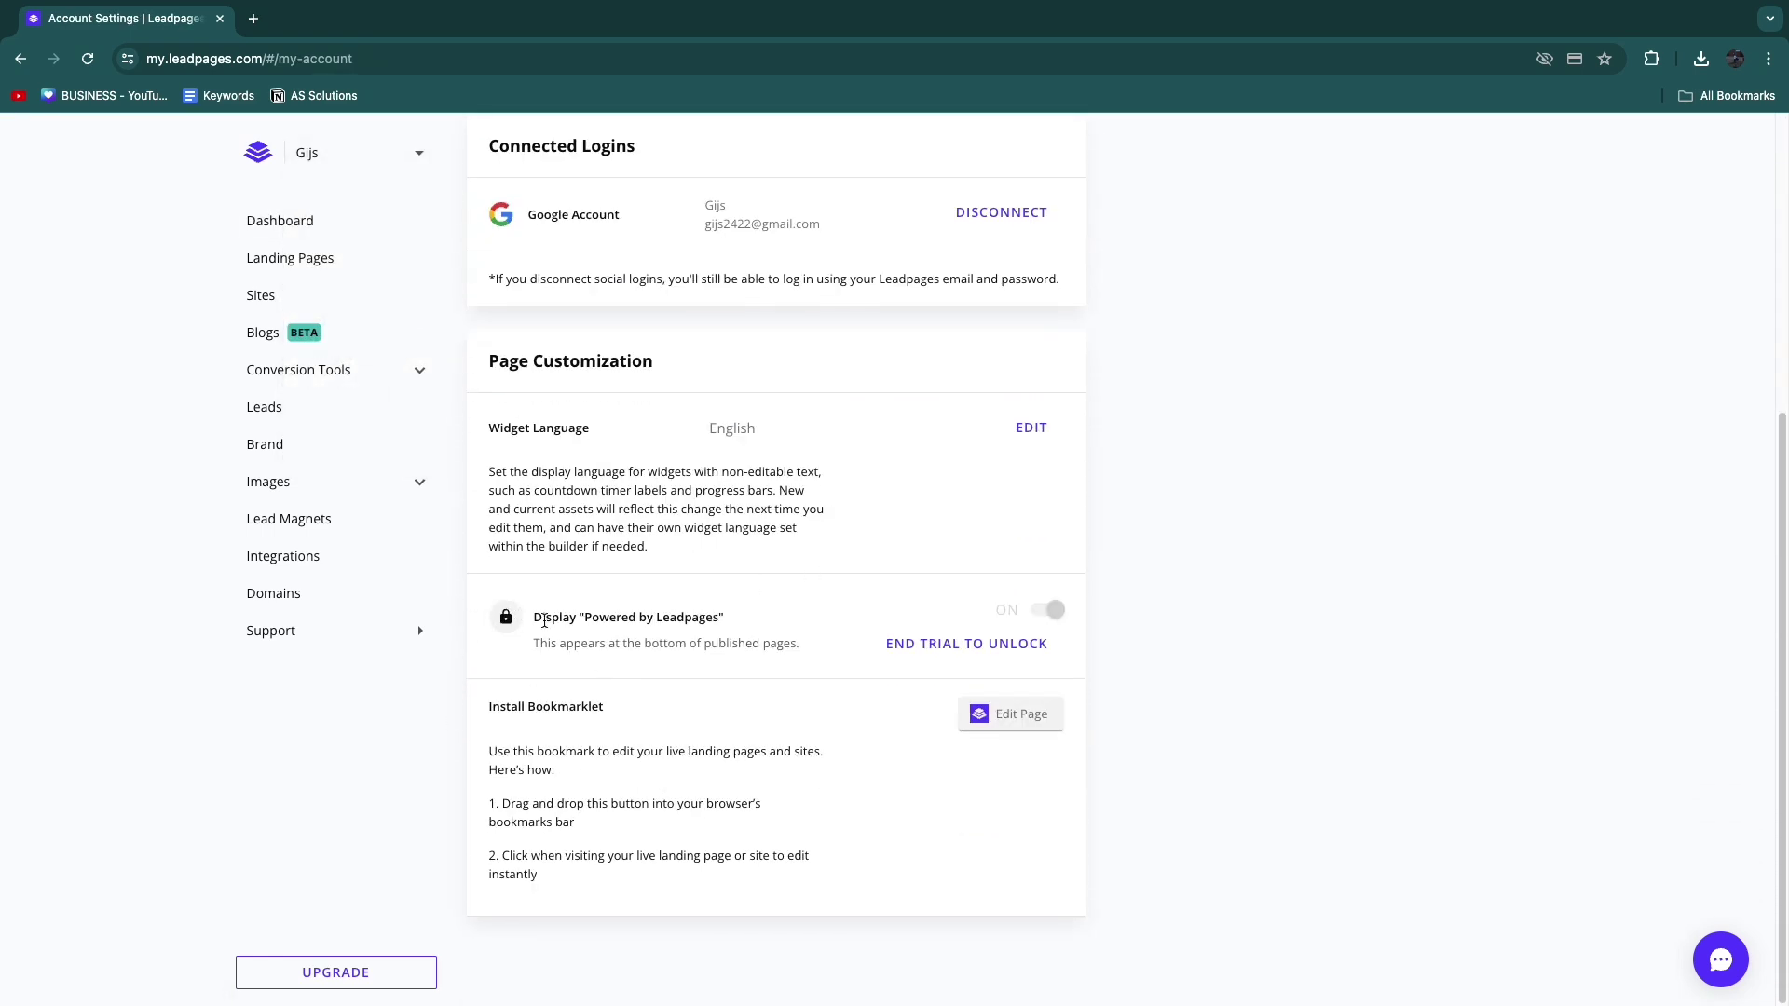
{"action": "left_click_drag", "start_coordinate": [534, 621], "coordinate": [720, 622]}
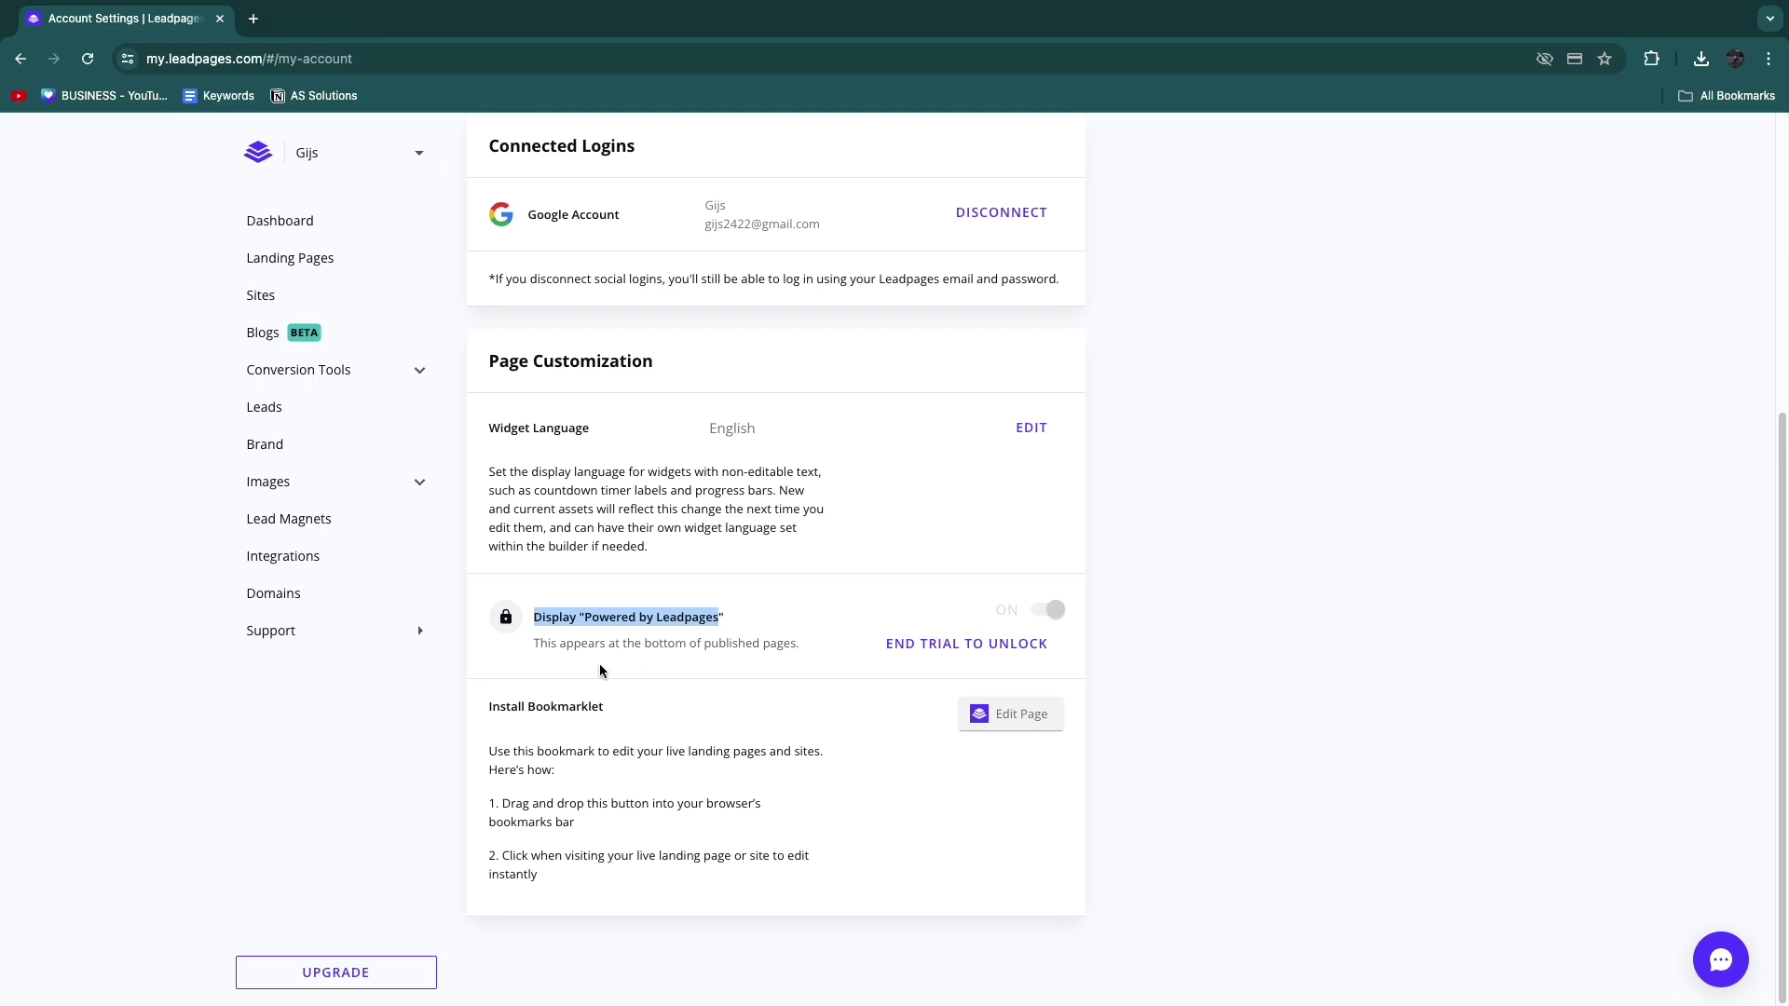
{"action": "left_click", "coordinate": [844, 677]}
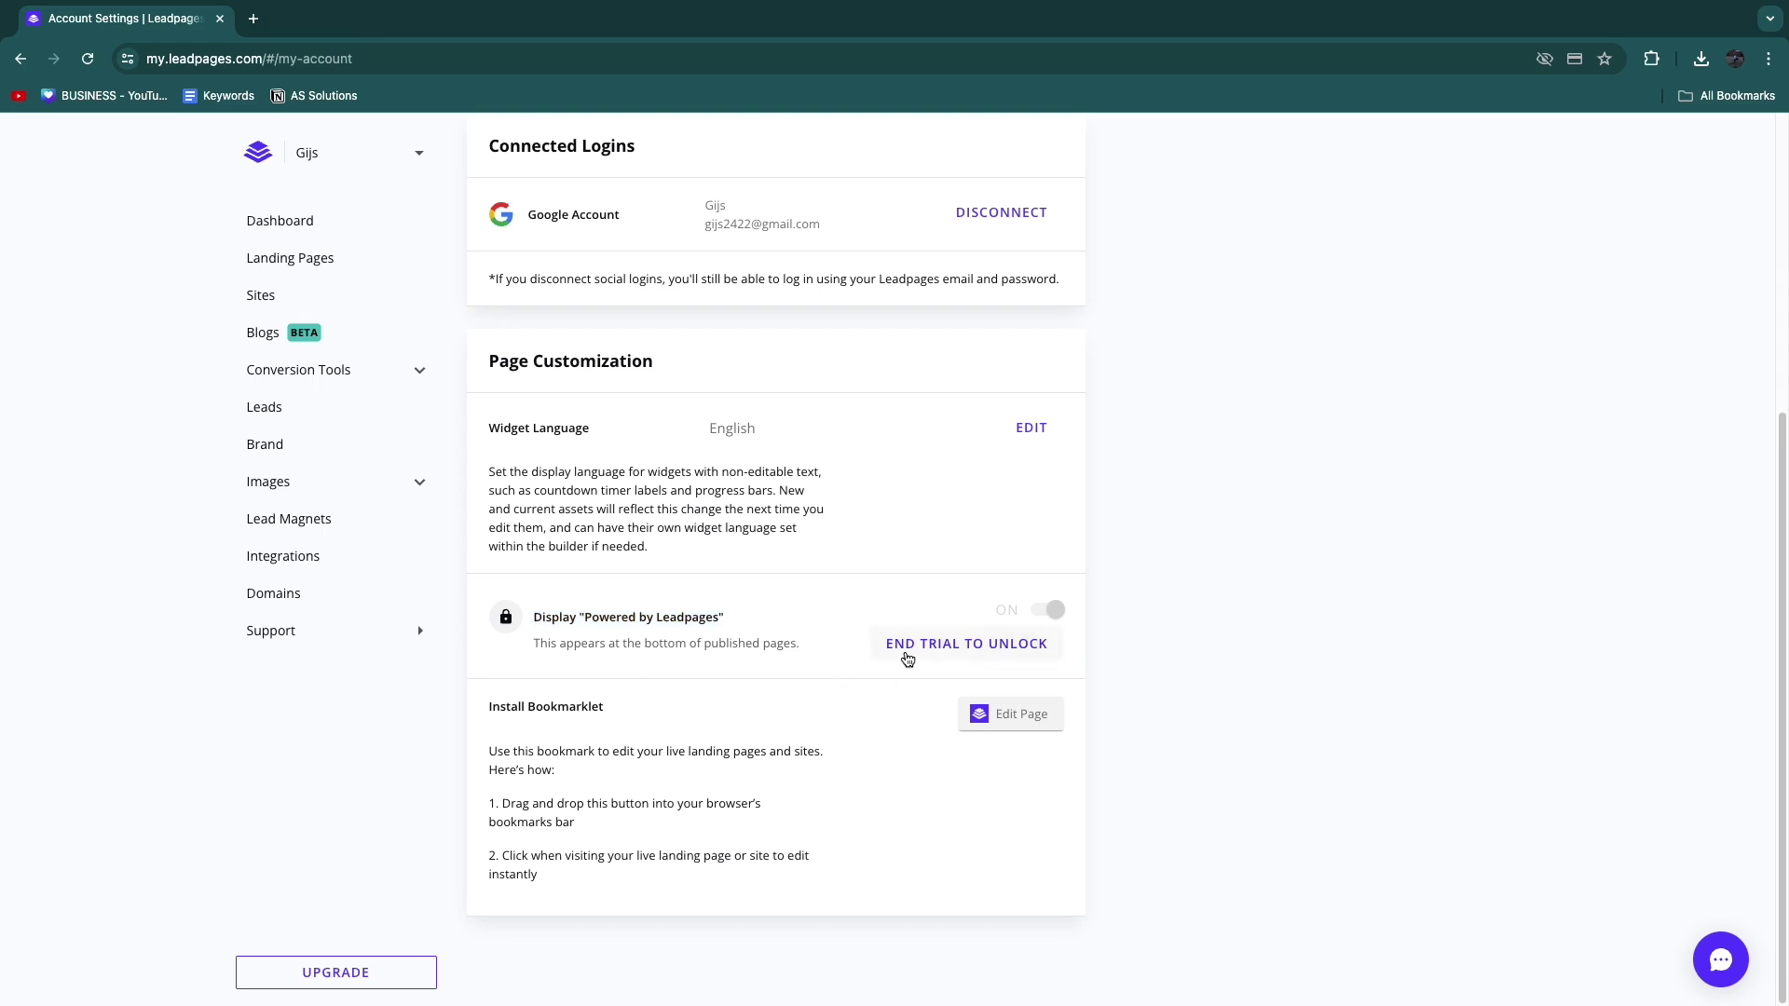